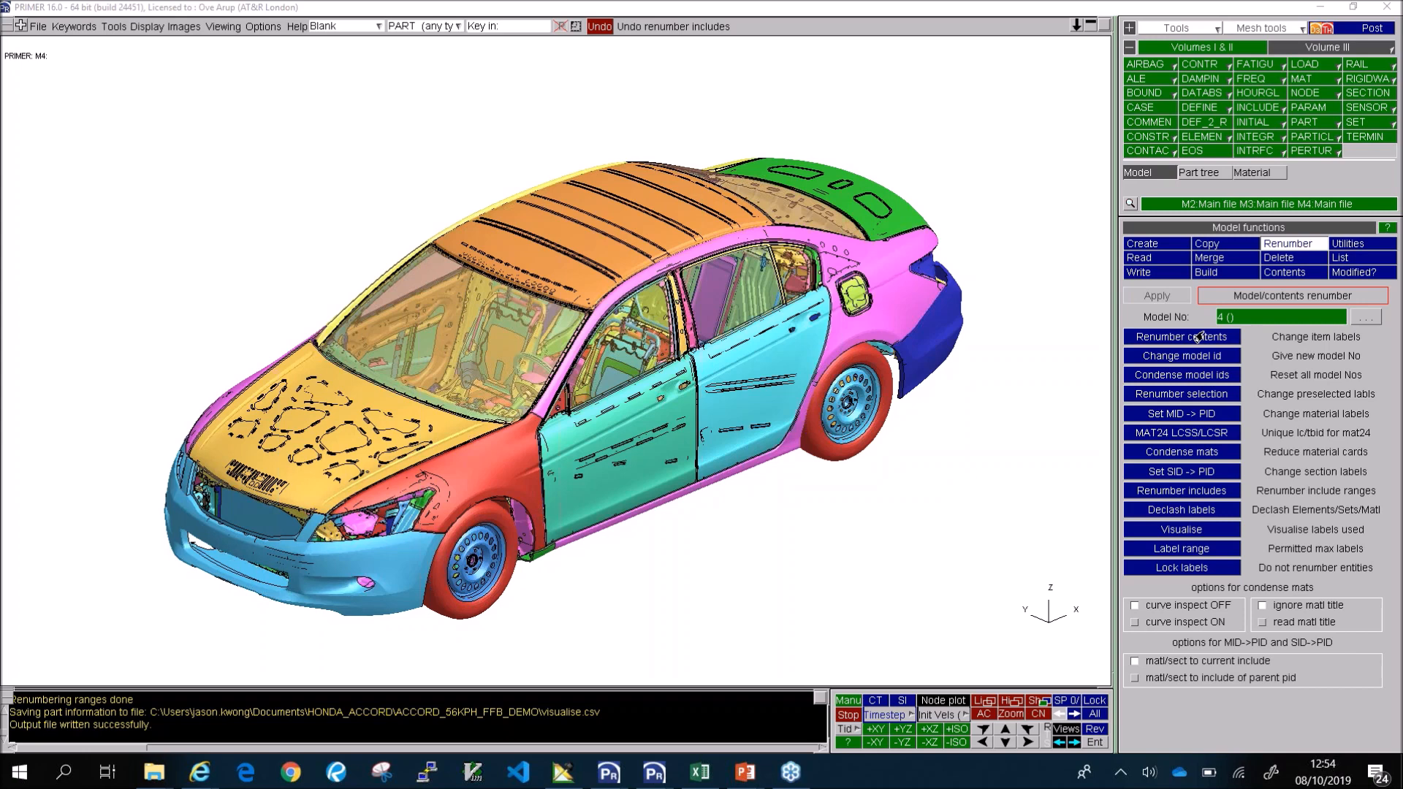
# - Examine the contents of models M2 and M3 in the part tree
pyautogui.click(1193, 174)
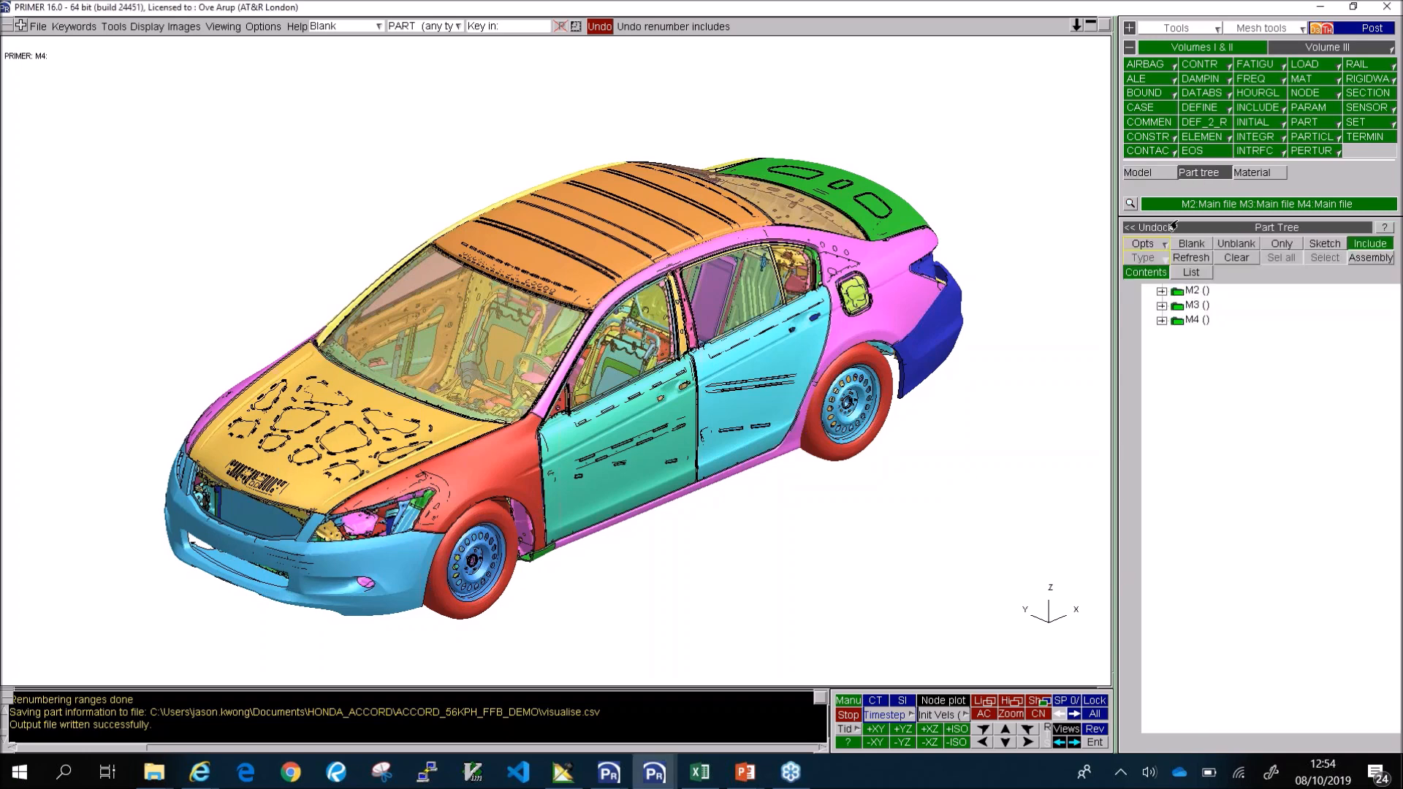
pyautogui.click(1162, 291)
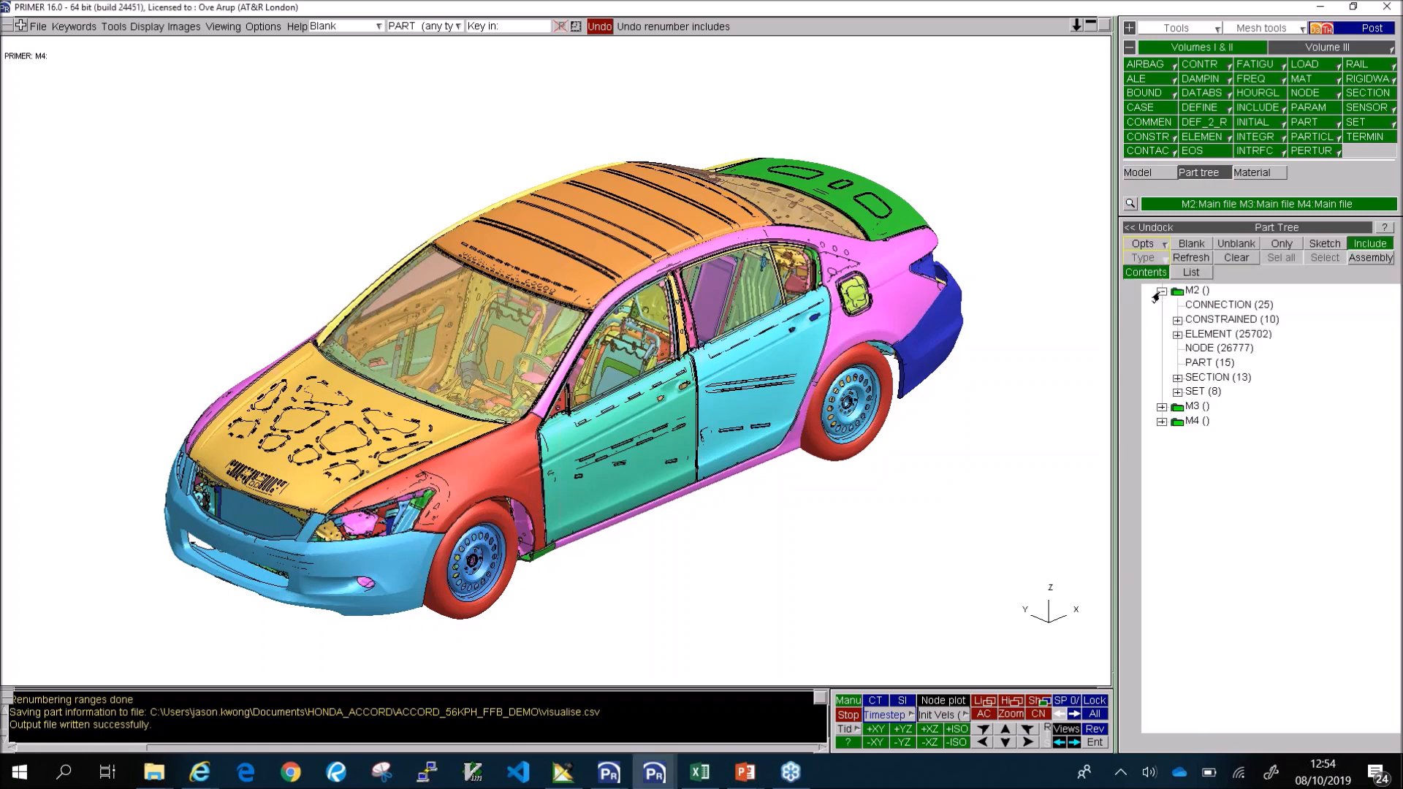
pyautogui.click(1162, 291)
pyautogui.click(1162, 306)
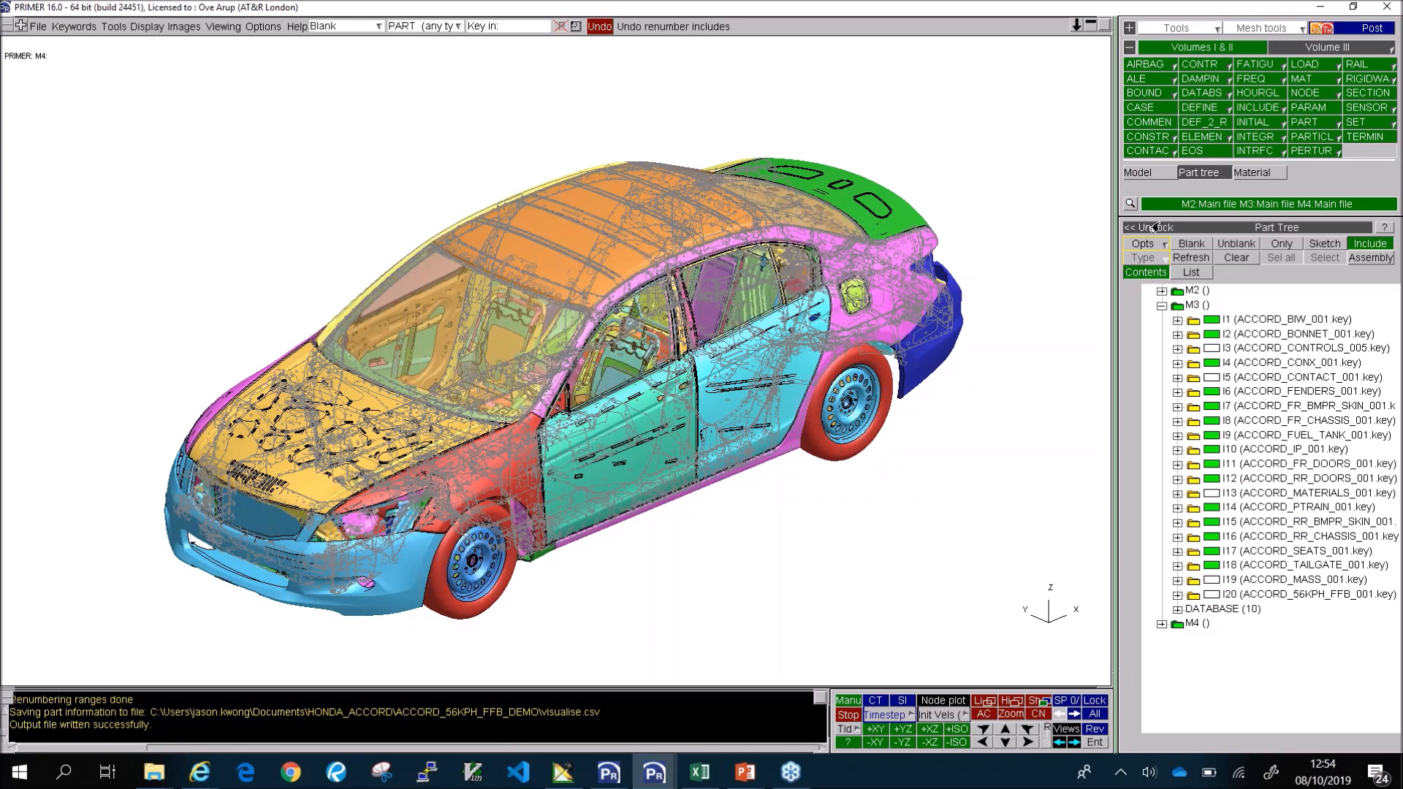
# - Open the renumbering of model contents for model 4
pyautogui.click(1151, 174)
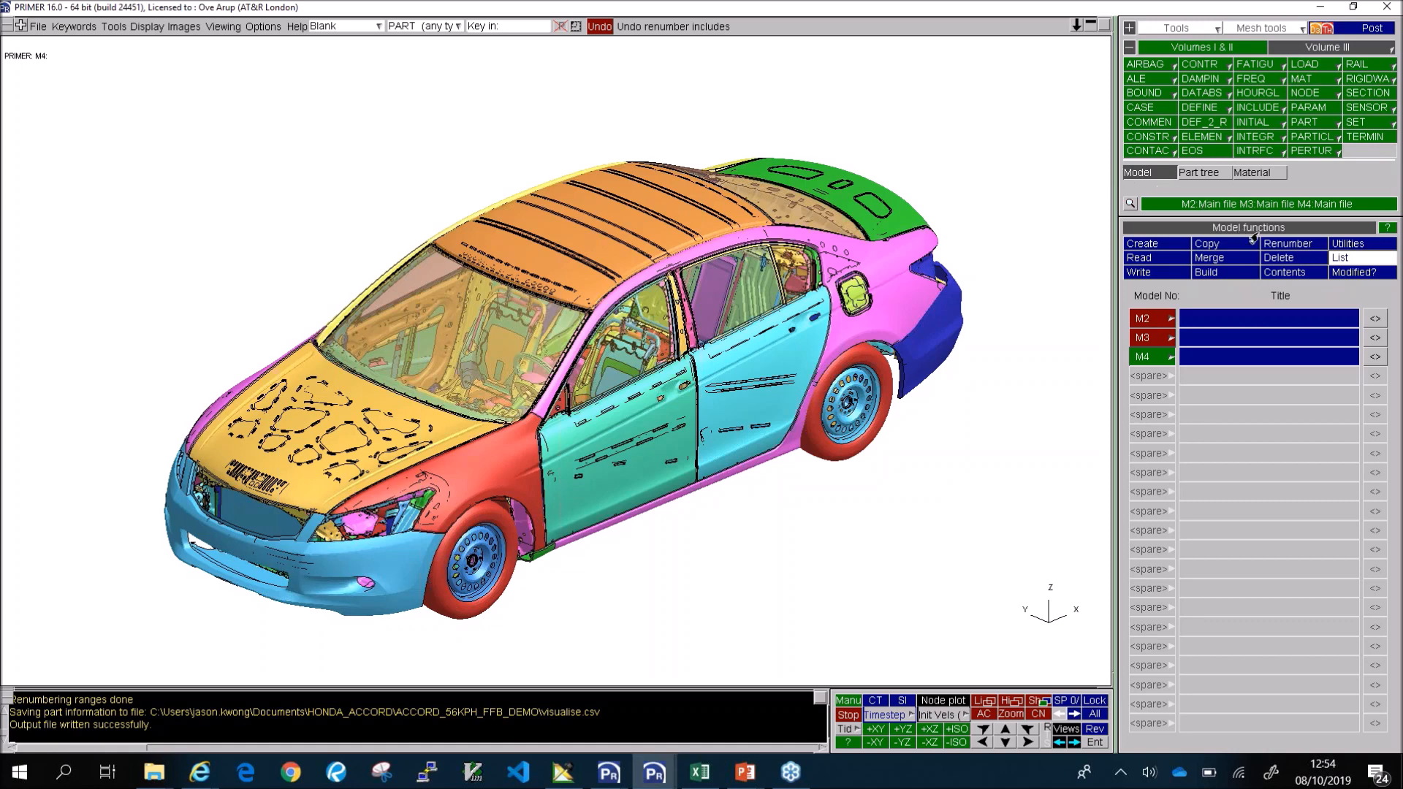
pyautogui.click(1268, 245)
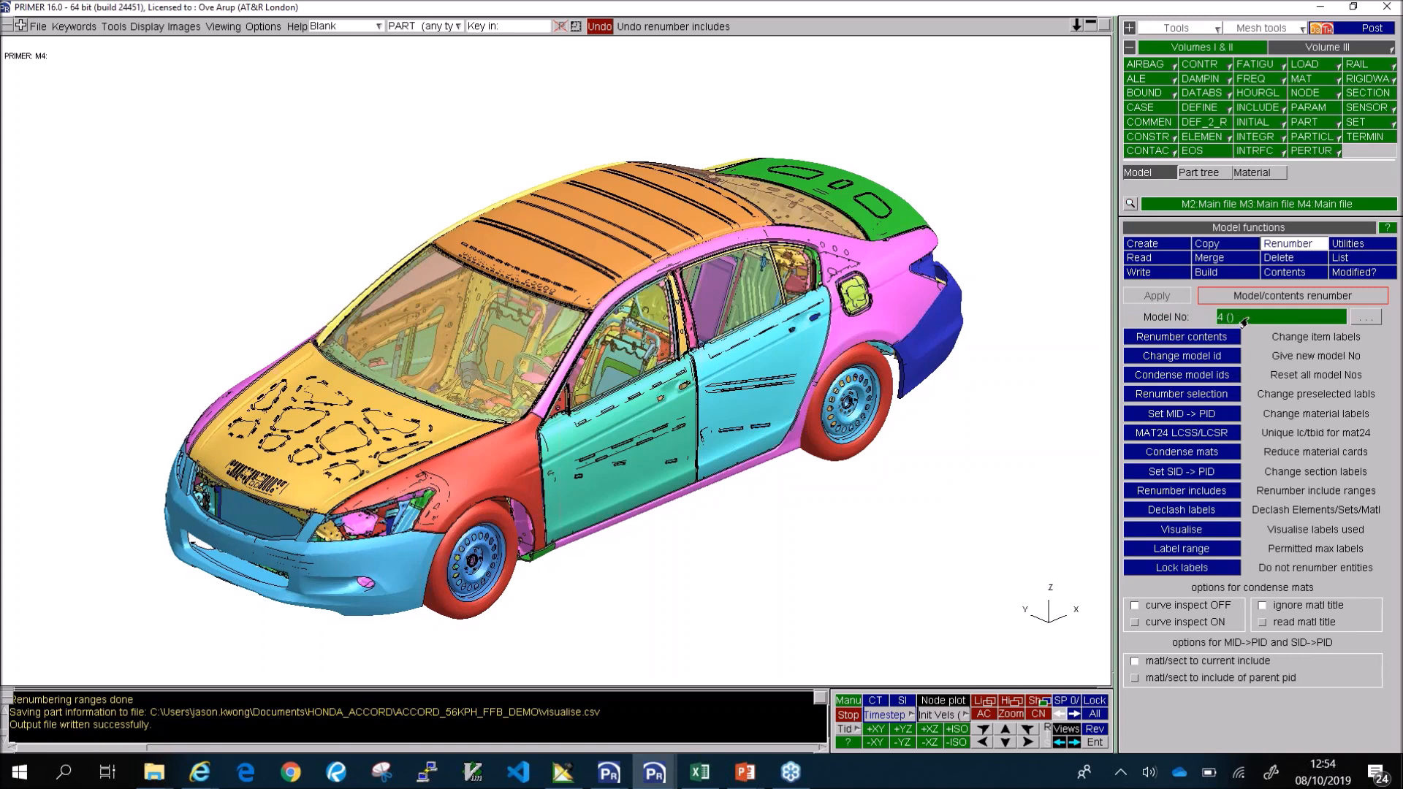
pyautogui.click(1179, 337)
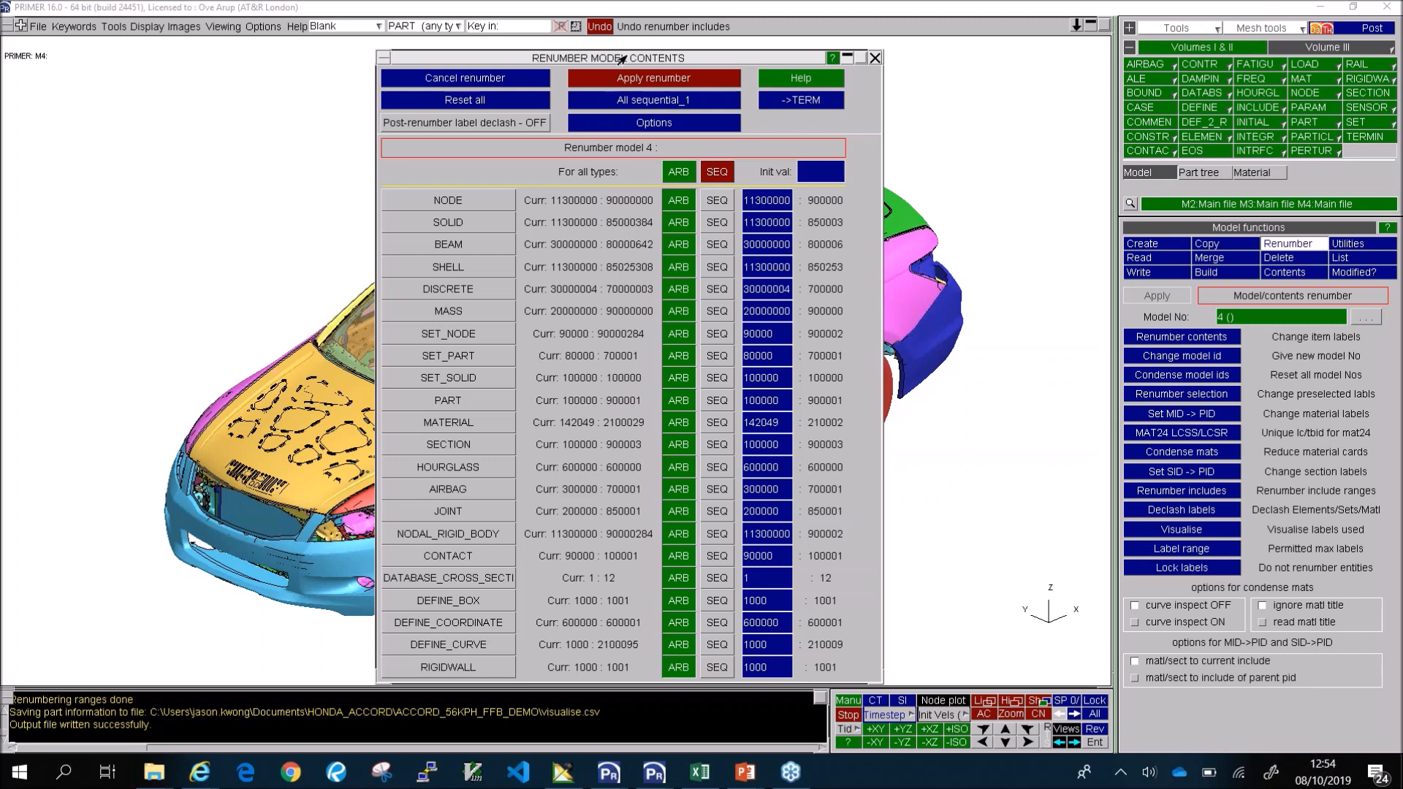
pyautogui.moveTo(618, 58); pyautogui.dragTo(628, 61)
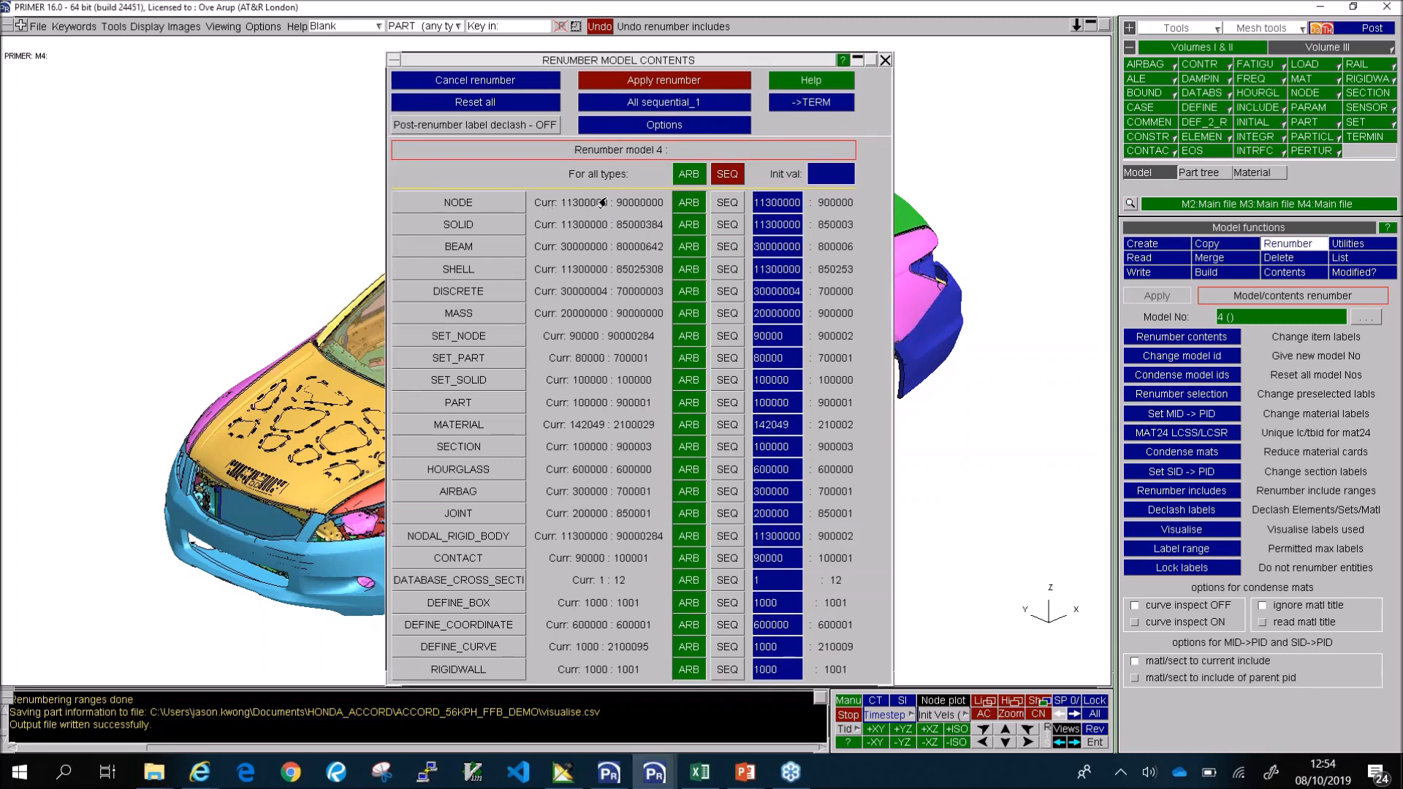
# - Try sequential labels with an initial value of 1 for all item types, and switch all types to arbitrary labelling
pyautogui.click(713, 177)
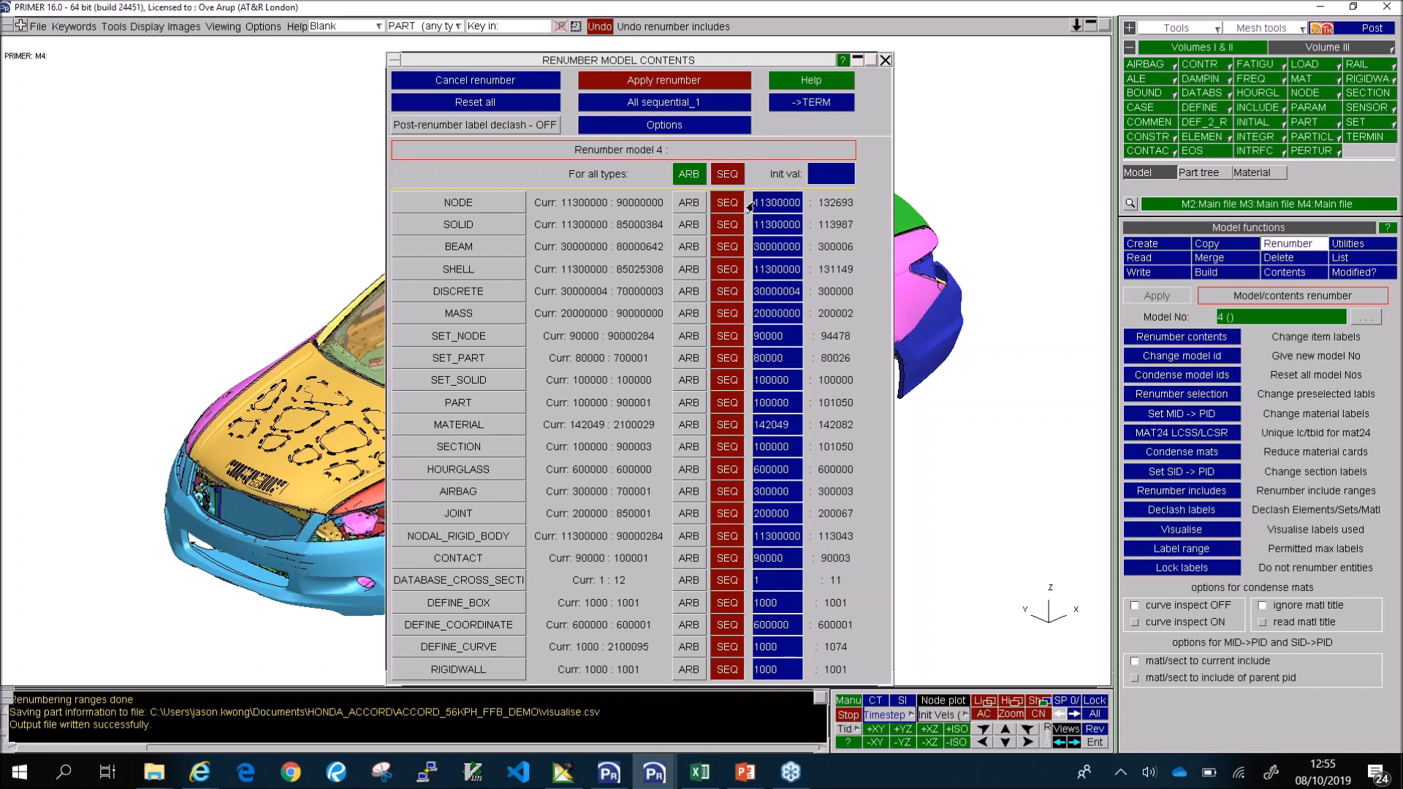
pyautogui.click(800, 206)
pyautogui.moveTo(809, 208); pyautogui.dragTo(756, 205)
pyautogui.write('1')
pyautogui.press('Return')
pyautogui.click(818, 176)
pyautogui.write('1')
pyautogui.press('Return')
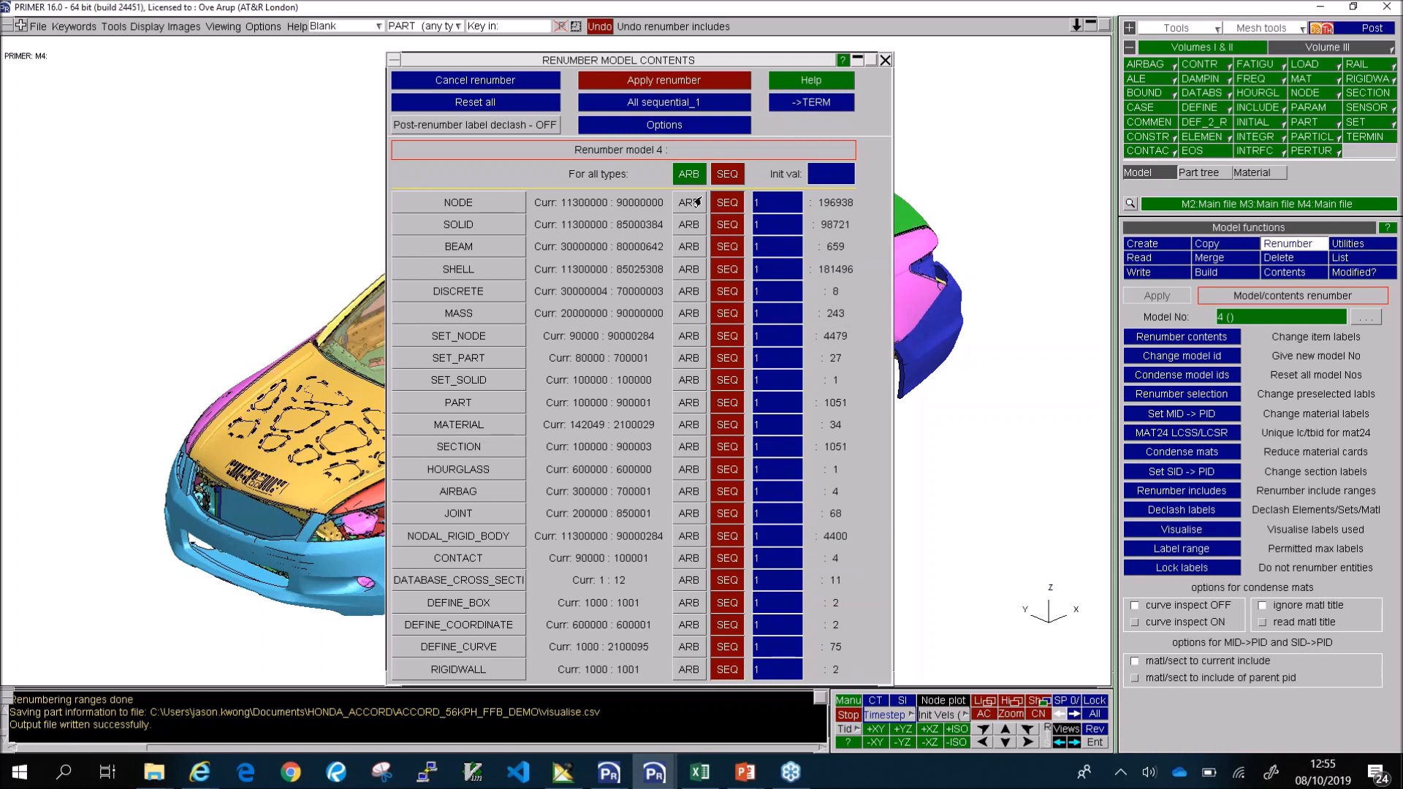
pyautogui.click(688, 177)
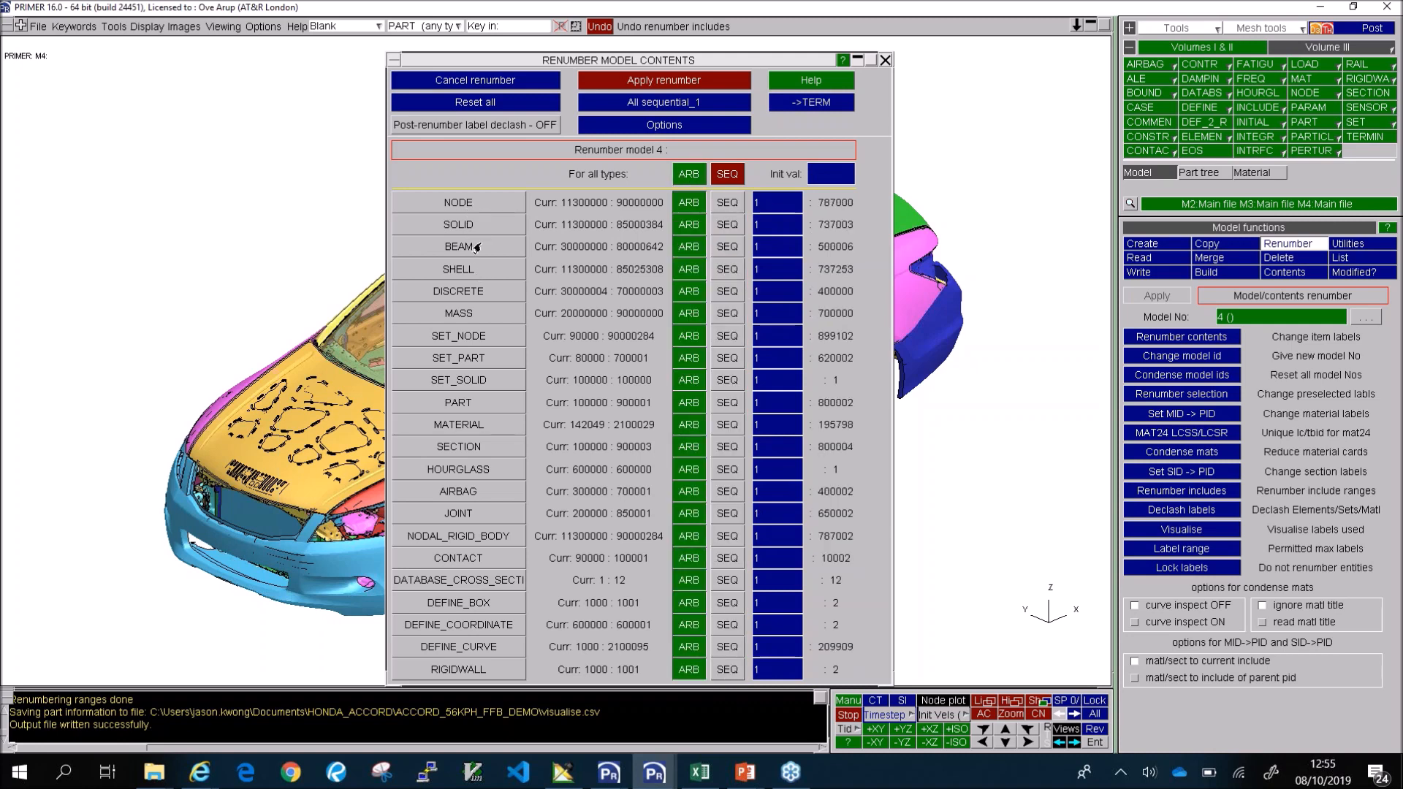
# - Open the detailed shell renumbering for model 4 and widen its window so the full labels are readable
pyautogui.click(477, 274)
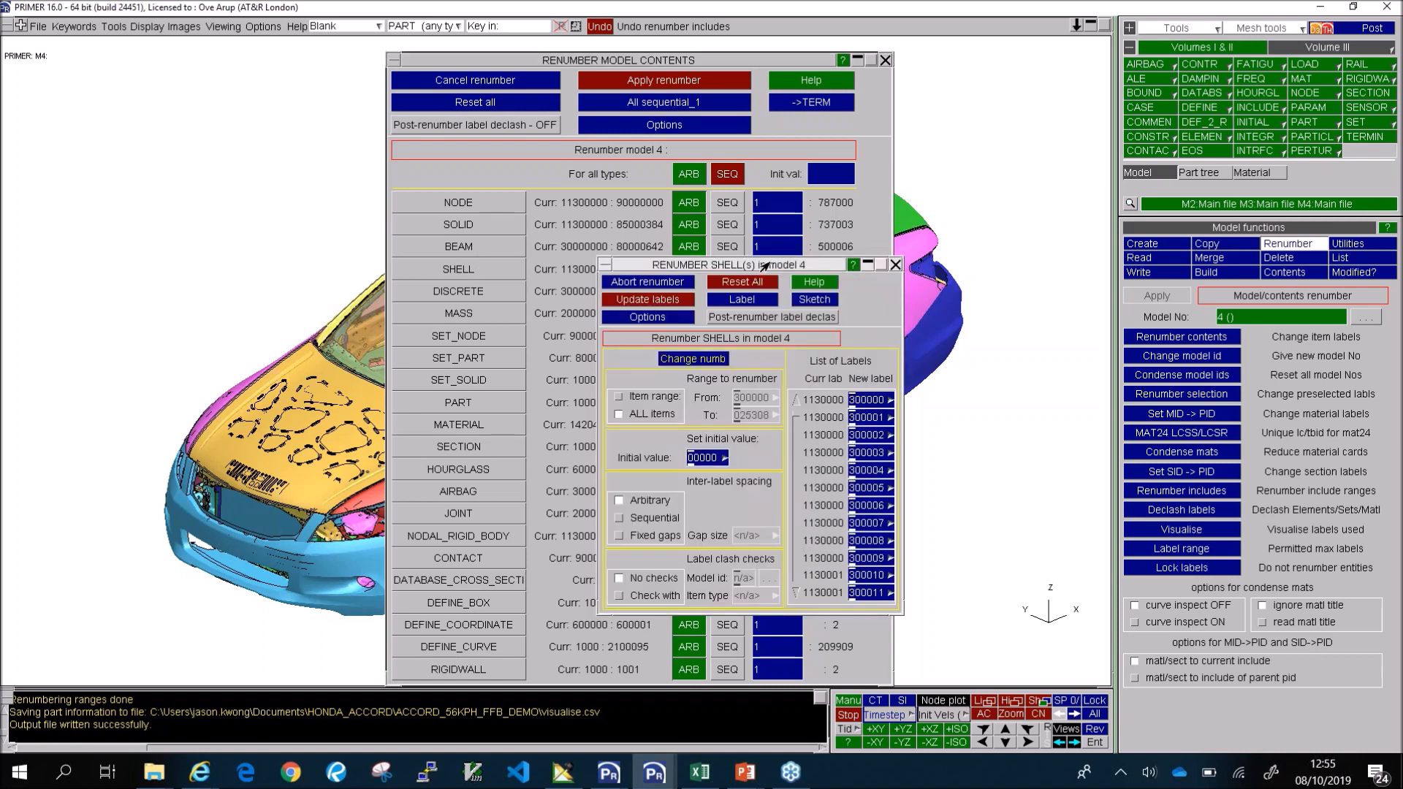
pyautogui.moveTo(764, 267); pyautogui.dragTo(789, 218)
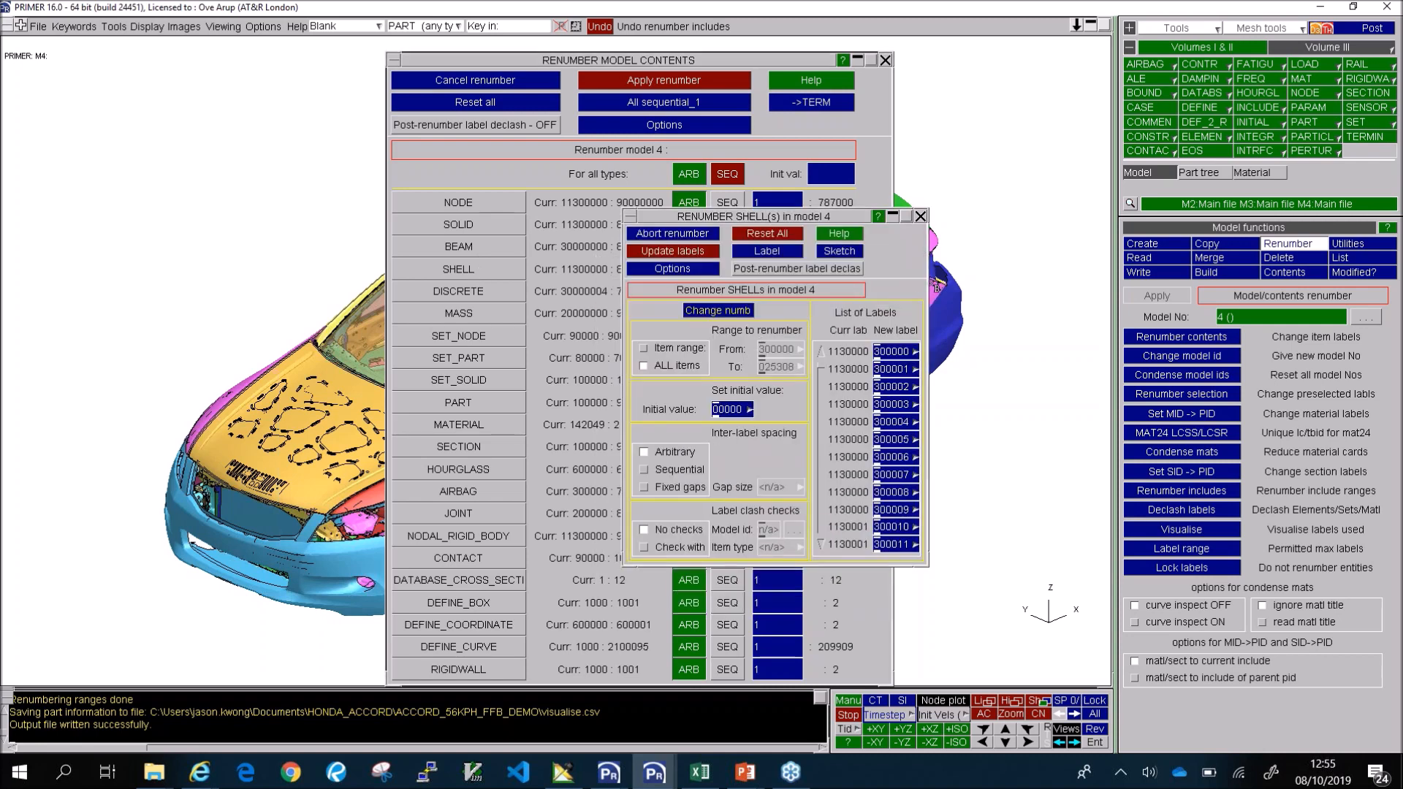
pyautogui.moveTo(927, 287); pyautogui.dragTo(1142, 297)
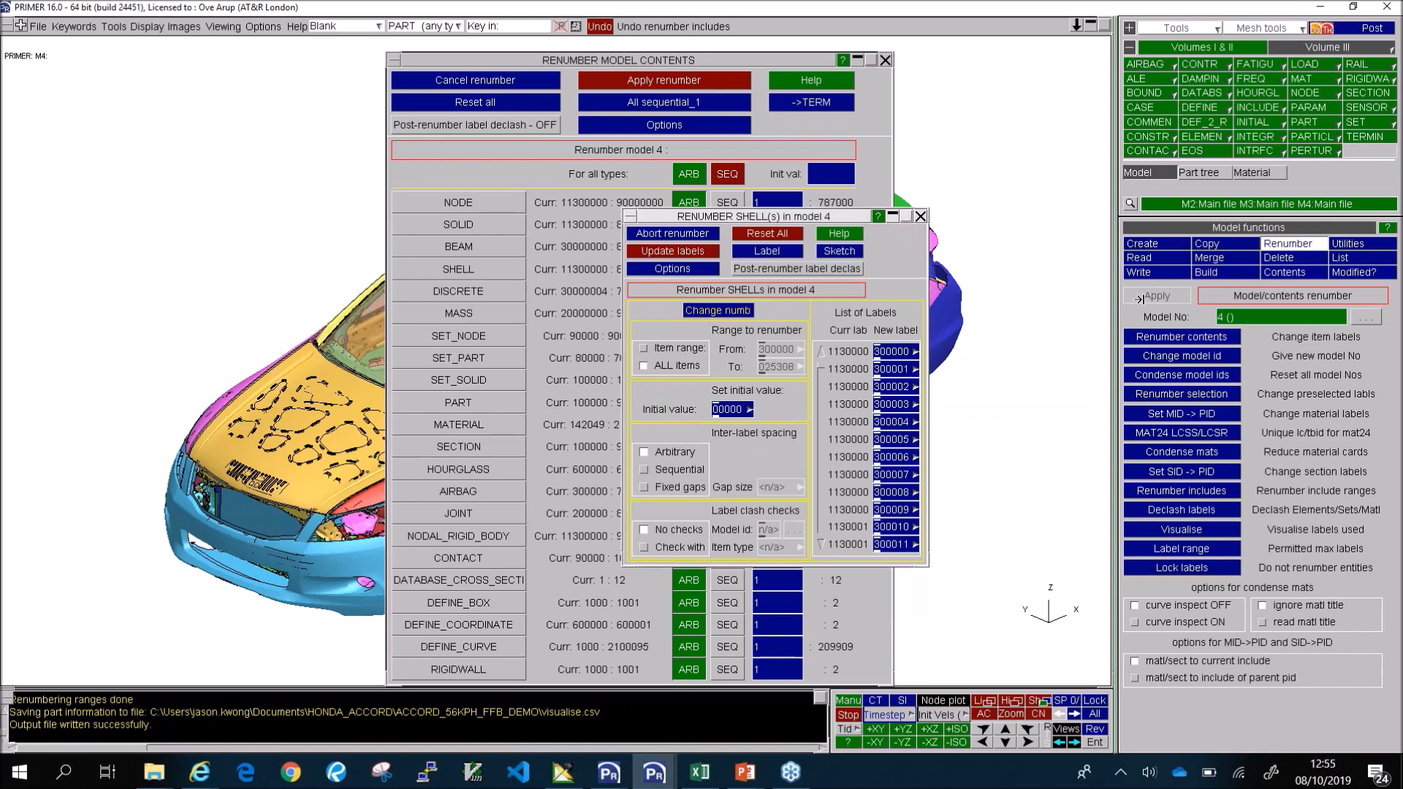
pyautogui.moveTo(975, 220); pyautogui.dragTo(809, 181)
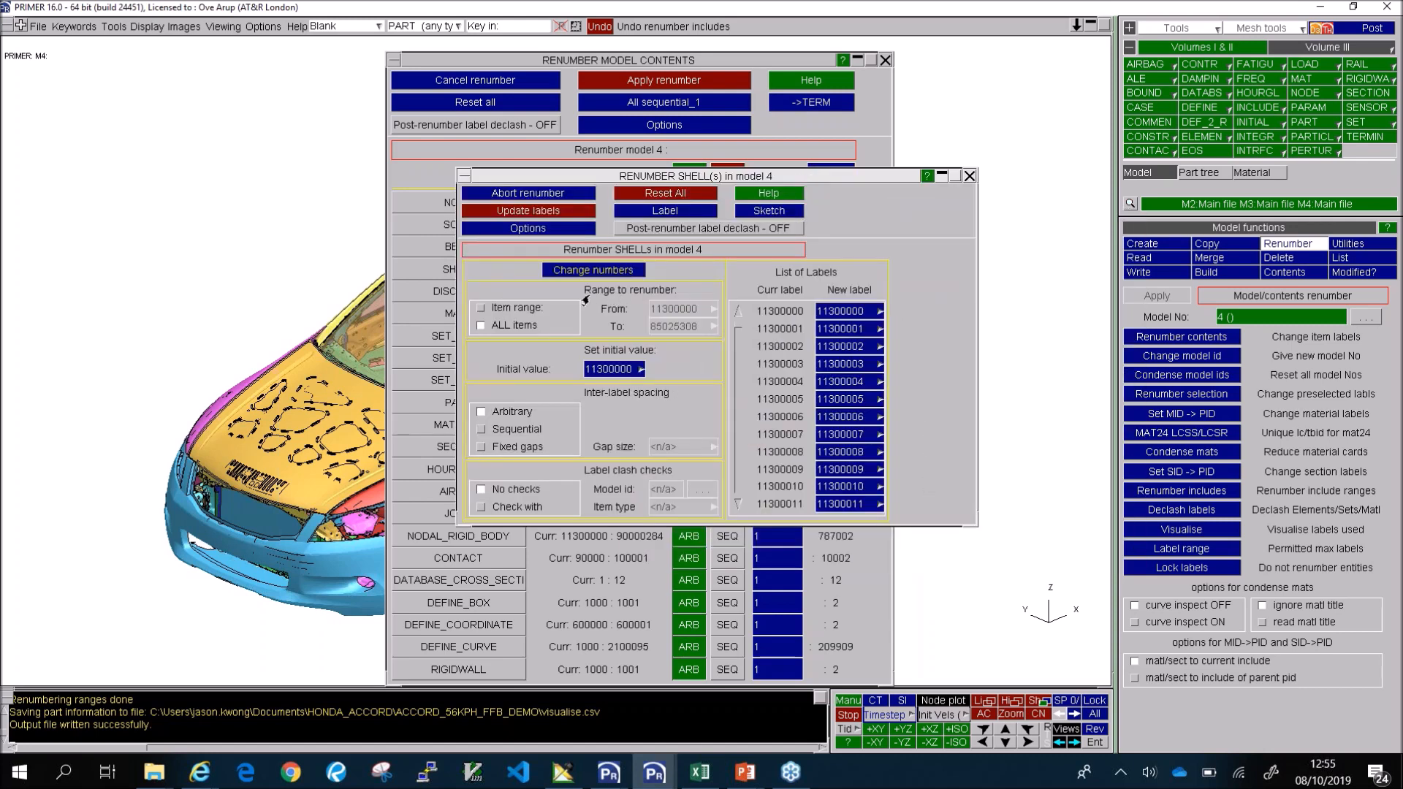
# - Limit the shell renumbering to an item range, making the start label begin with 2 and the end label with 3
pyautogui.click(480, 309)
pyautogui.click(657, 311)
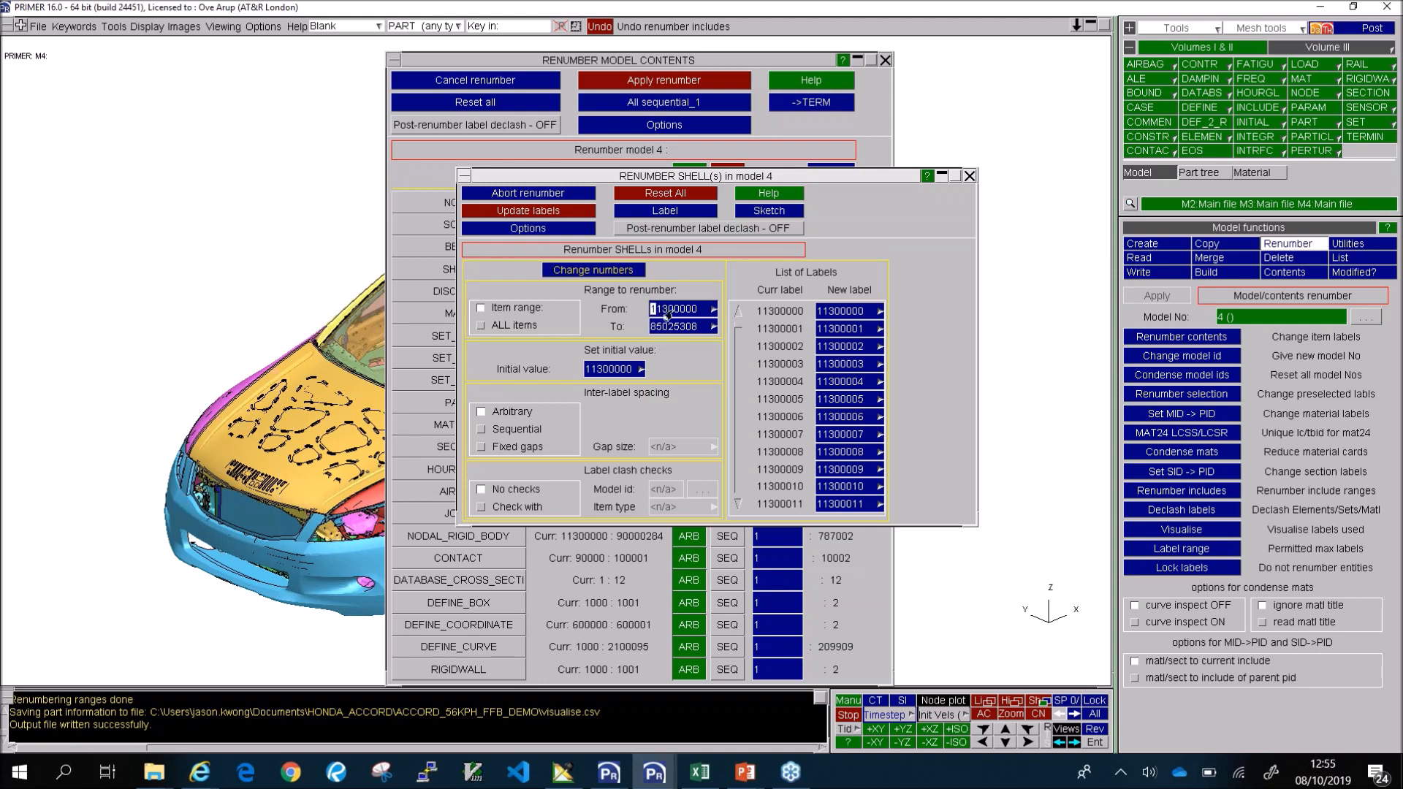
pyautogui.press('BackSpace')
pyautogui.write('2')
pyautogui.click(651, 327)
pyautogui.press('BackSpace')
pyautogui.write('3')
# - Give the chosen shell range new labels in the 98 million series and check them at the end of the label list
pyautogui.moveTo(596, 372); pyautogui.dragTo(562, 376)
pyautogui.write('9')
pyautogui.moveTo(597, 371); pyautogui.dragTo(589, 375)
pyautogui.write('00')
pyautogui.click(594, 270)
pyautogui.moveTo(735, 329); pyautogui.dragTo(728, 530)
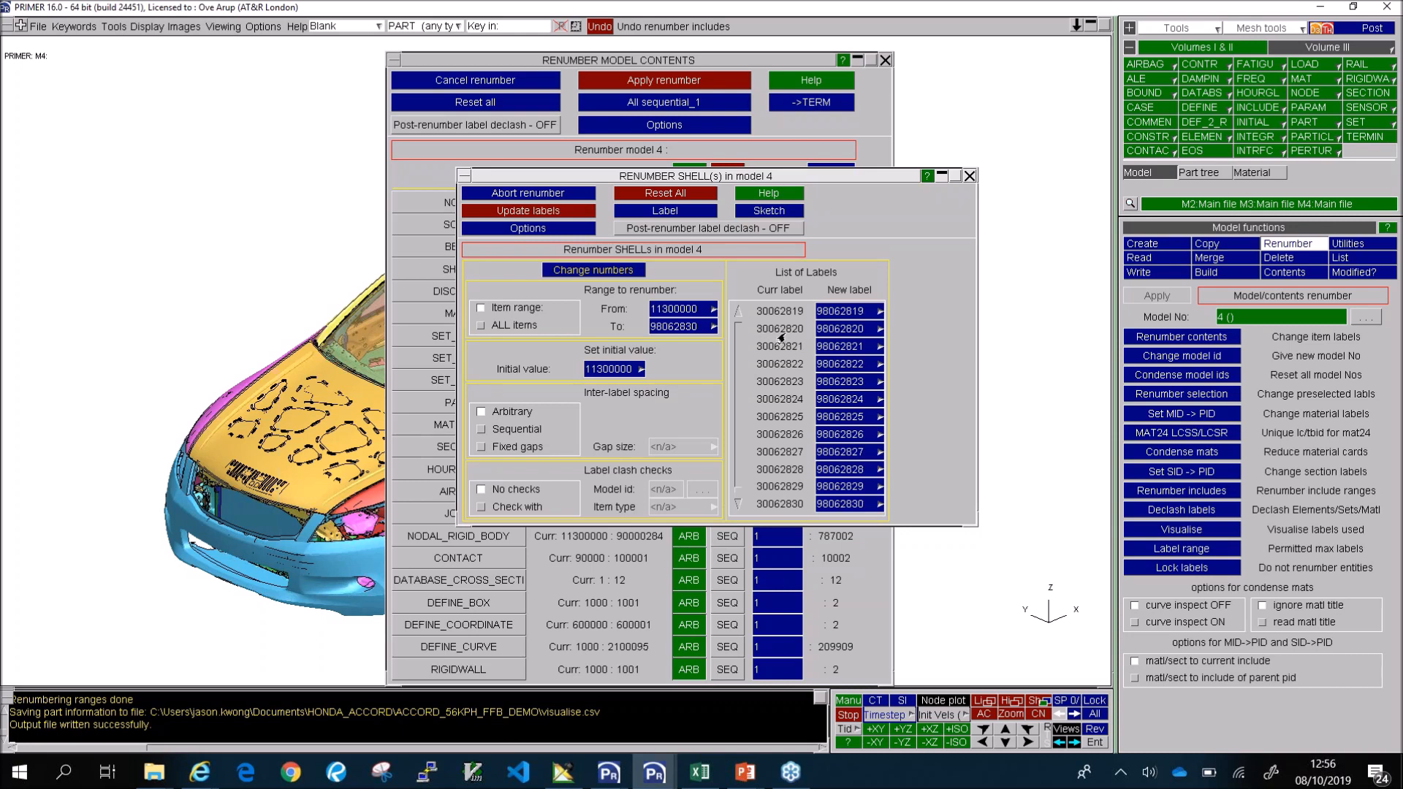
pyautogui.scroll(4, 809, 374)
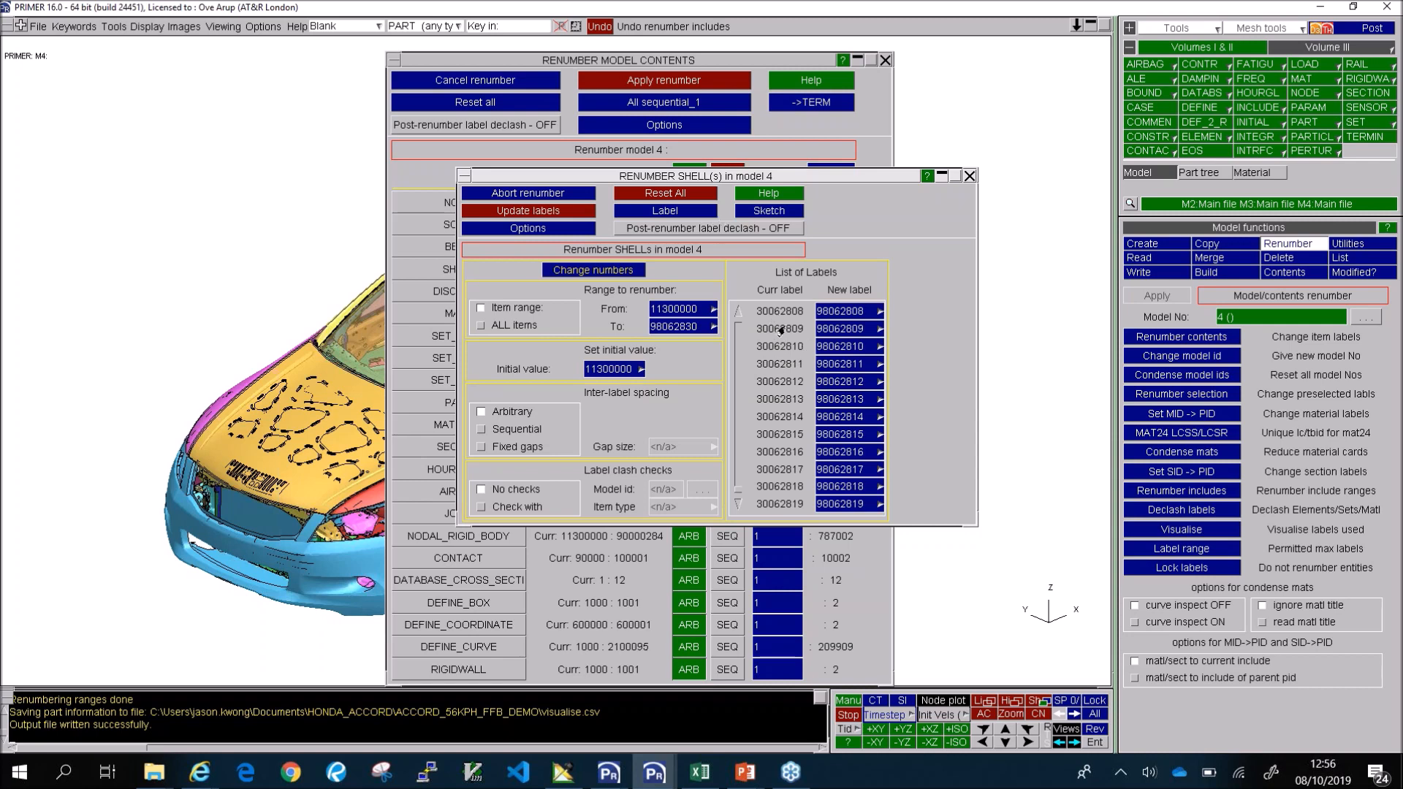
pyautogui.scroll(1, 801, 355)
pyautogui.scroll(1, 816, 367)
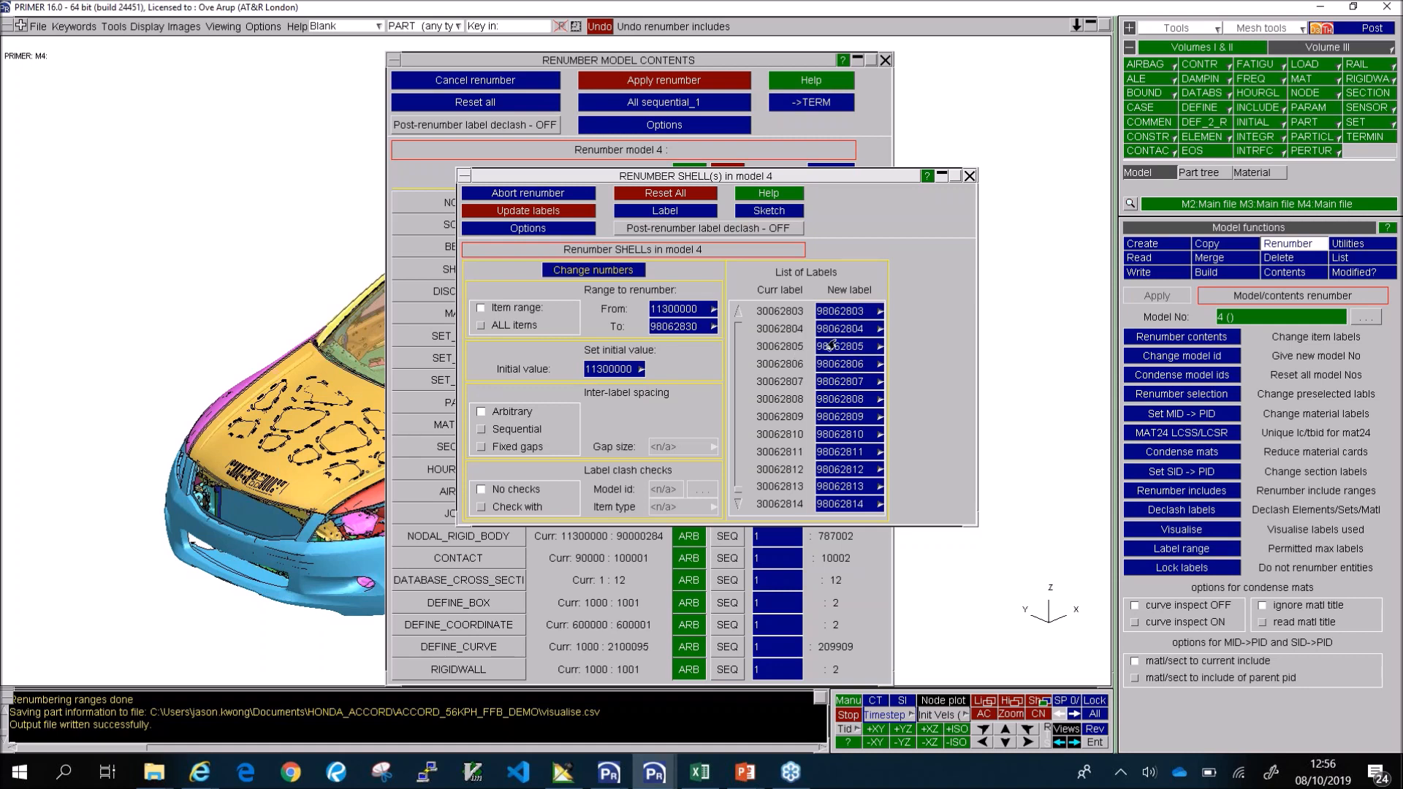
pyautogui.scroll(-4, 798, 382)
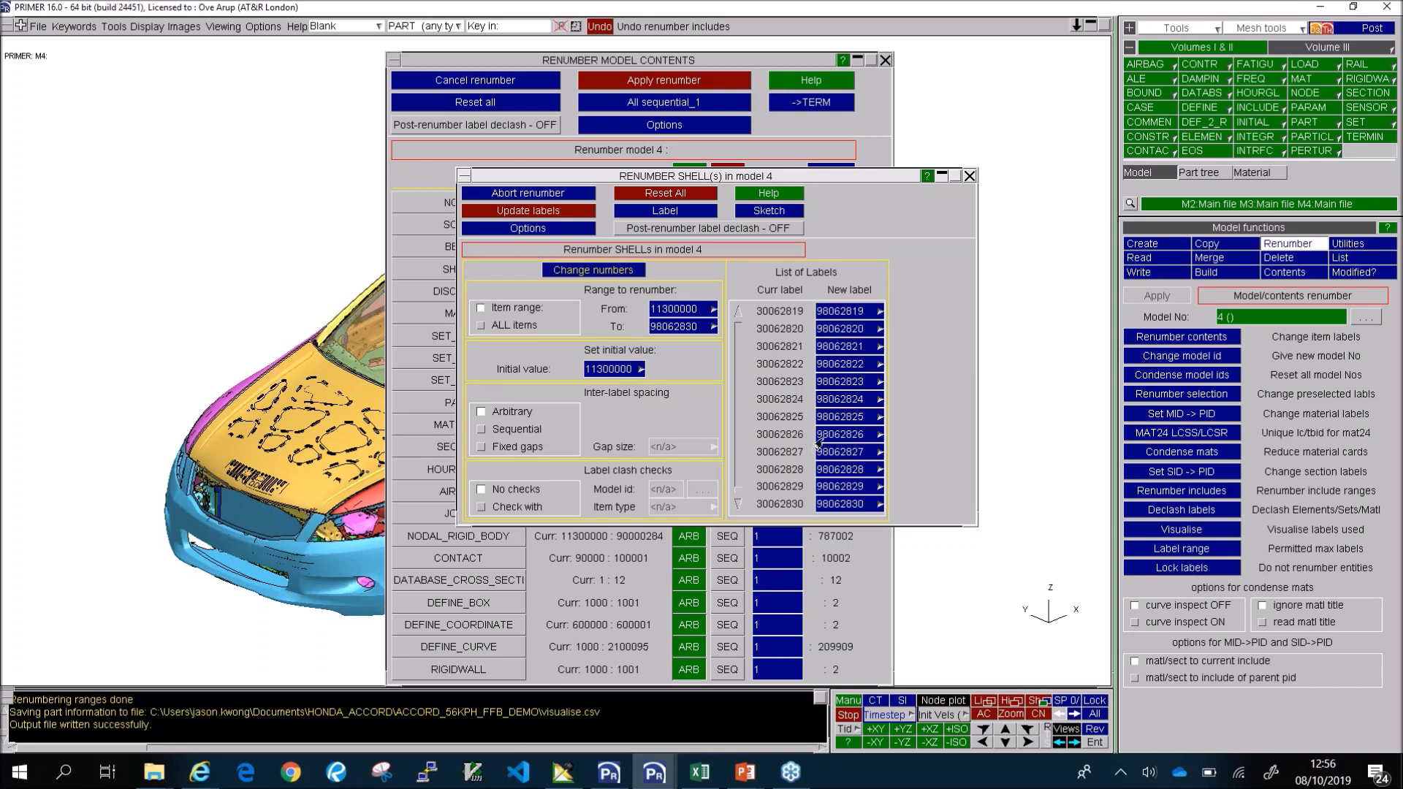
# - Update the shell labels with fixed gaps of 1 selected and clash checks against SHELL items in model 4
pyautogui.click(481, 430)
pyautogui.click(480, 447)
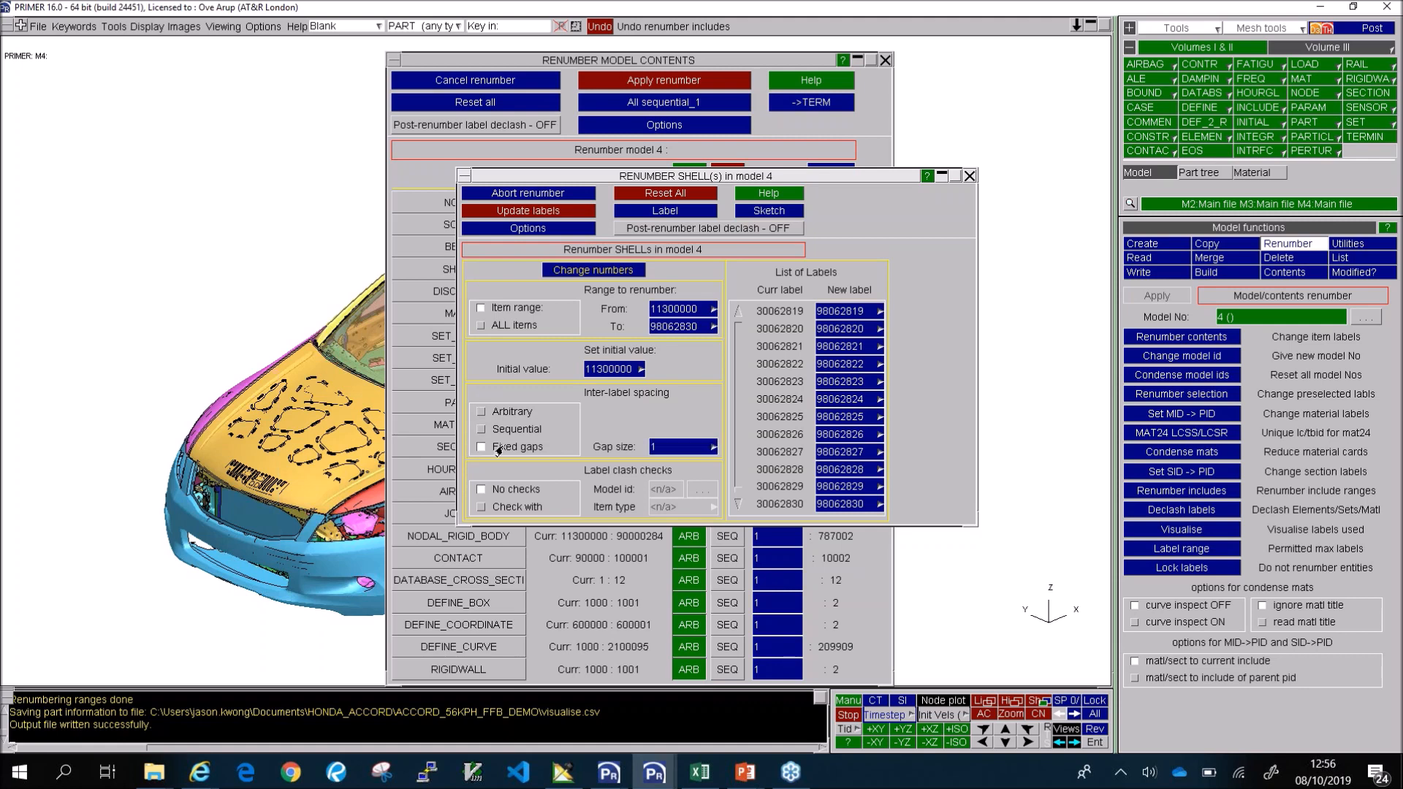
pyautogui.click(676, 448)
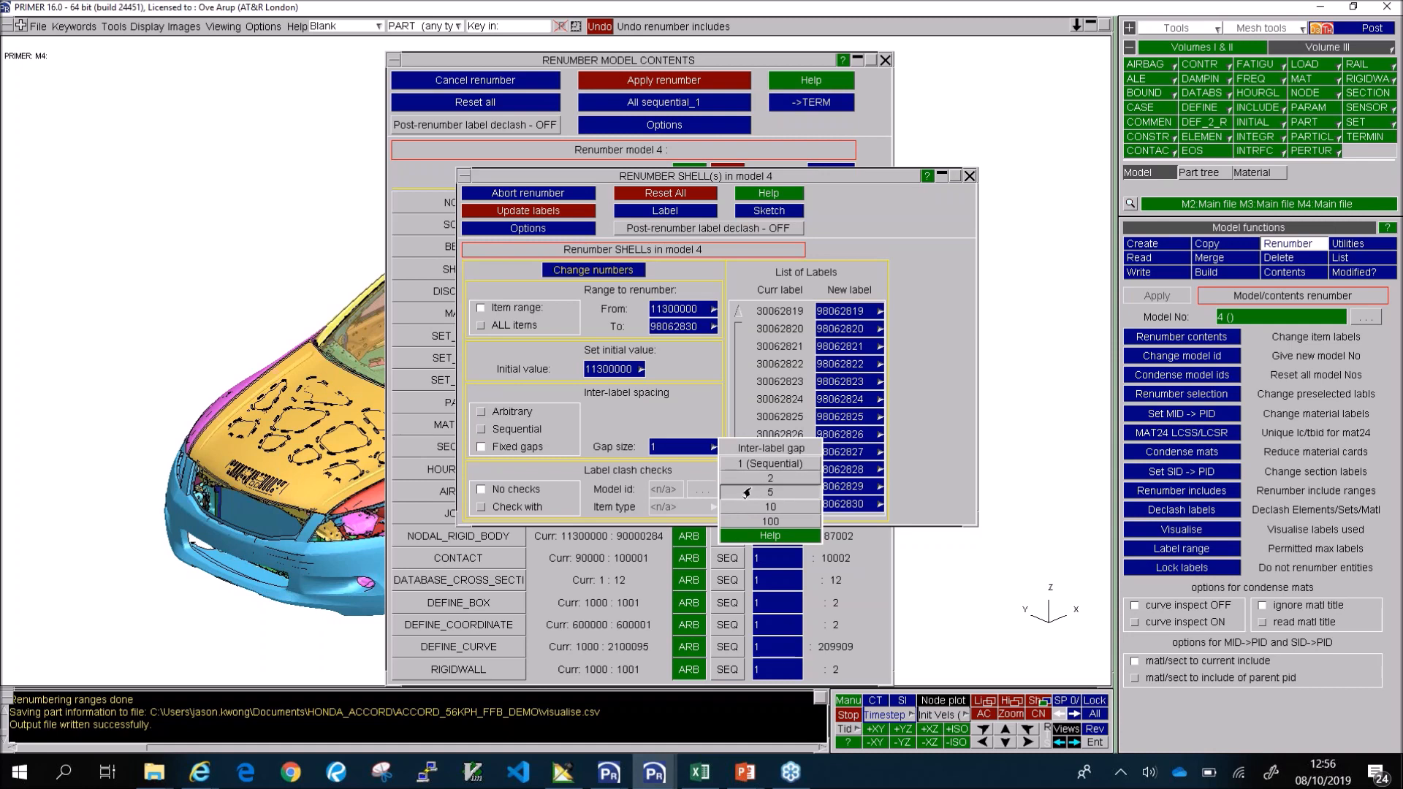
pyautogui.click(481, 507)
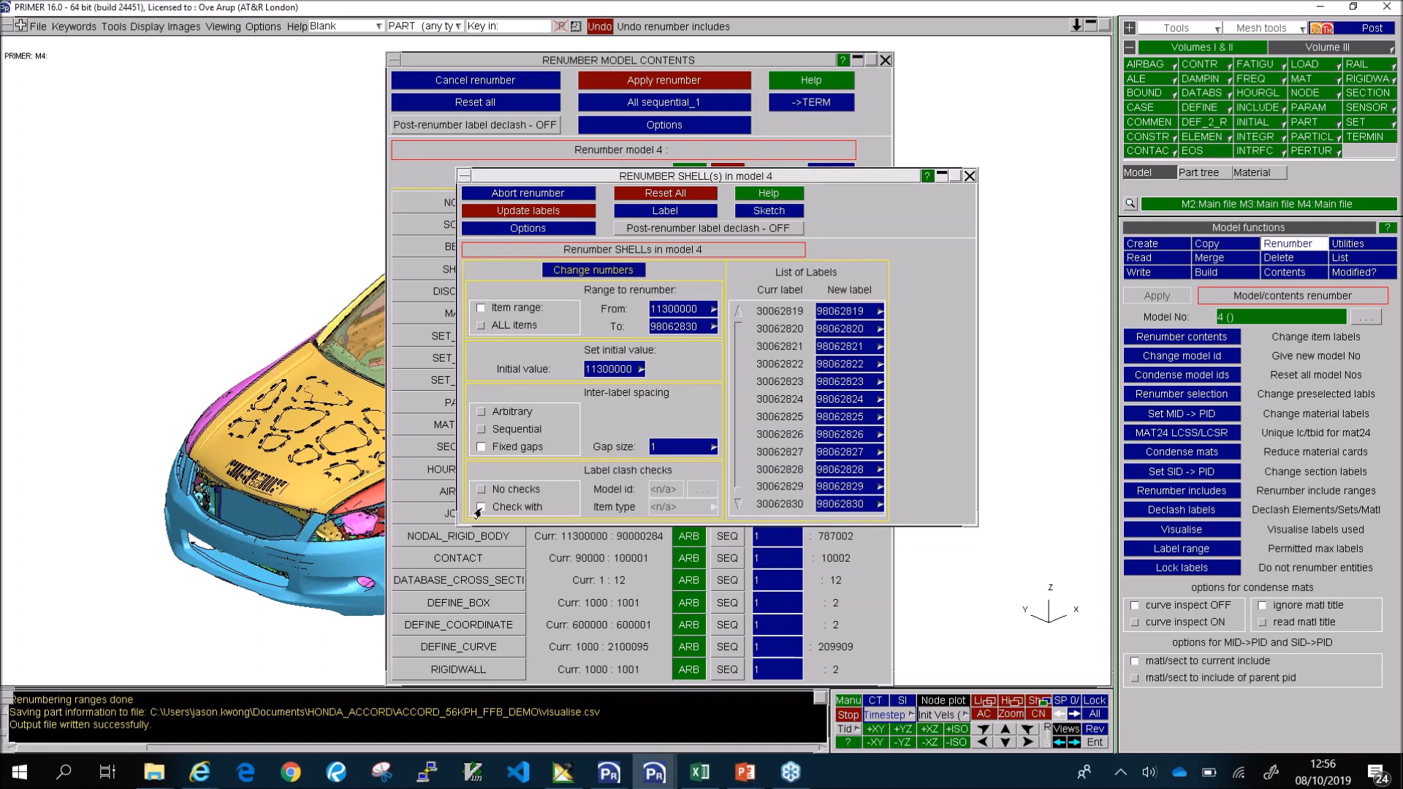
pyautogui.click(680, 510)
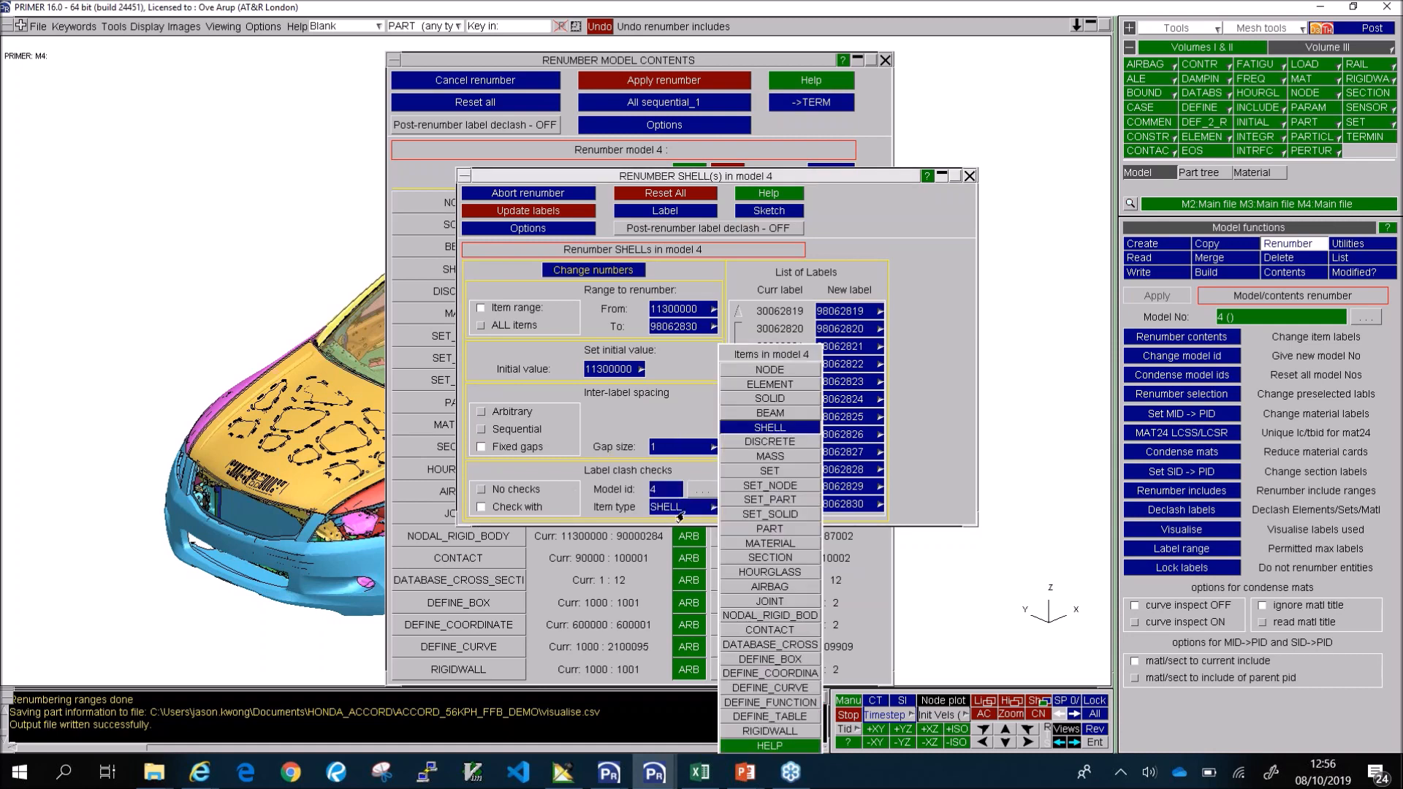
pyautogui.click(771, 426)
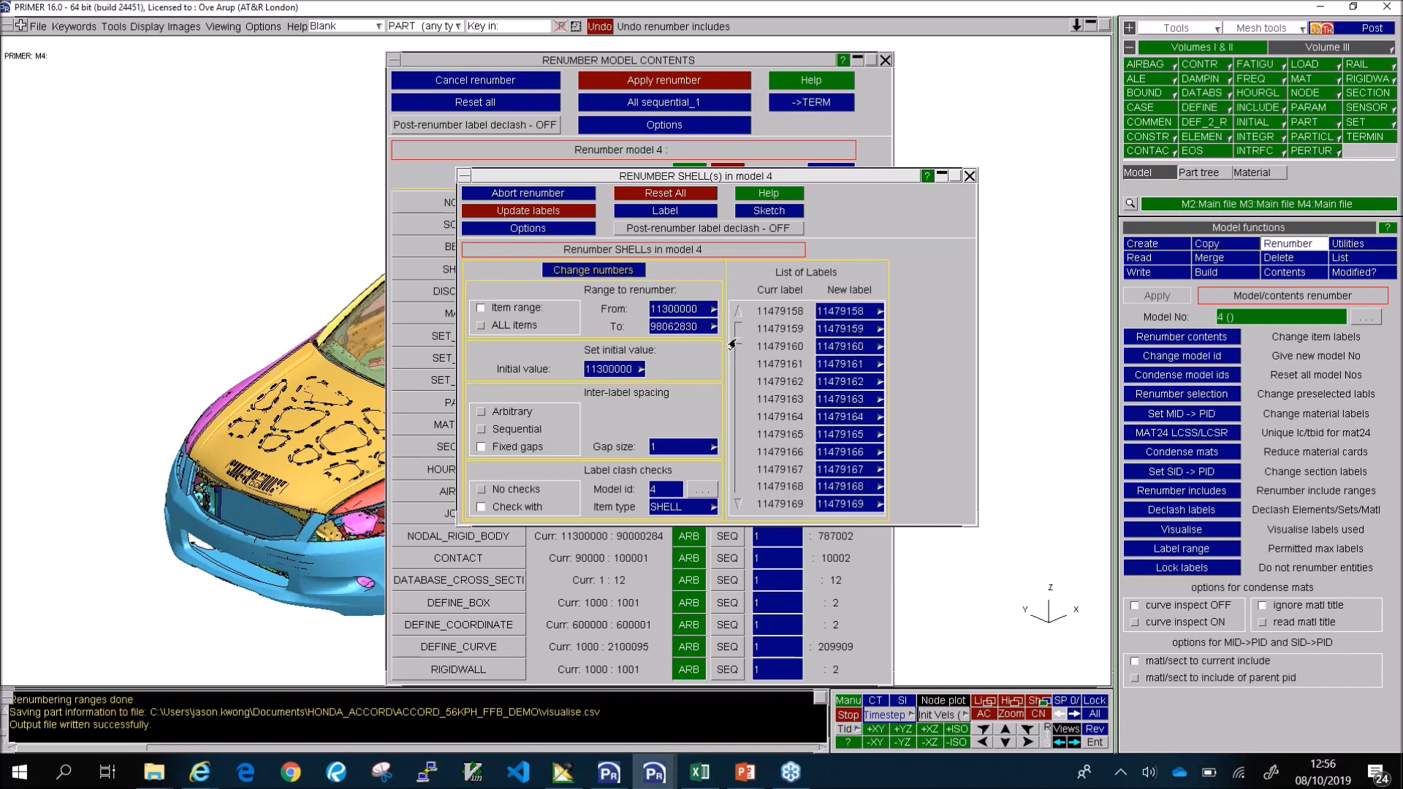
pyautogui.click(555, 211)
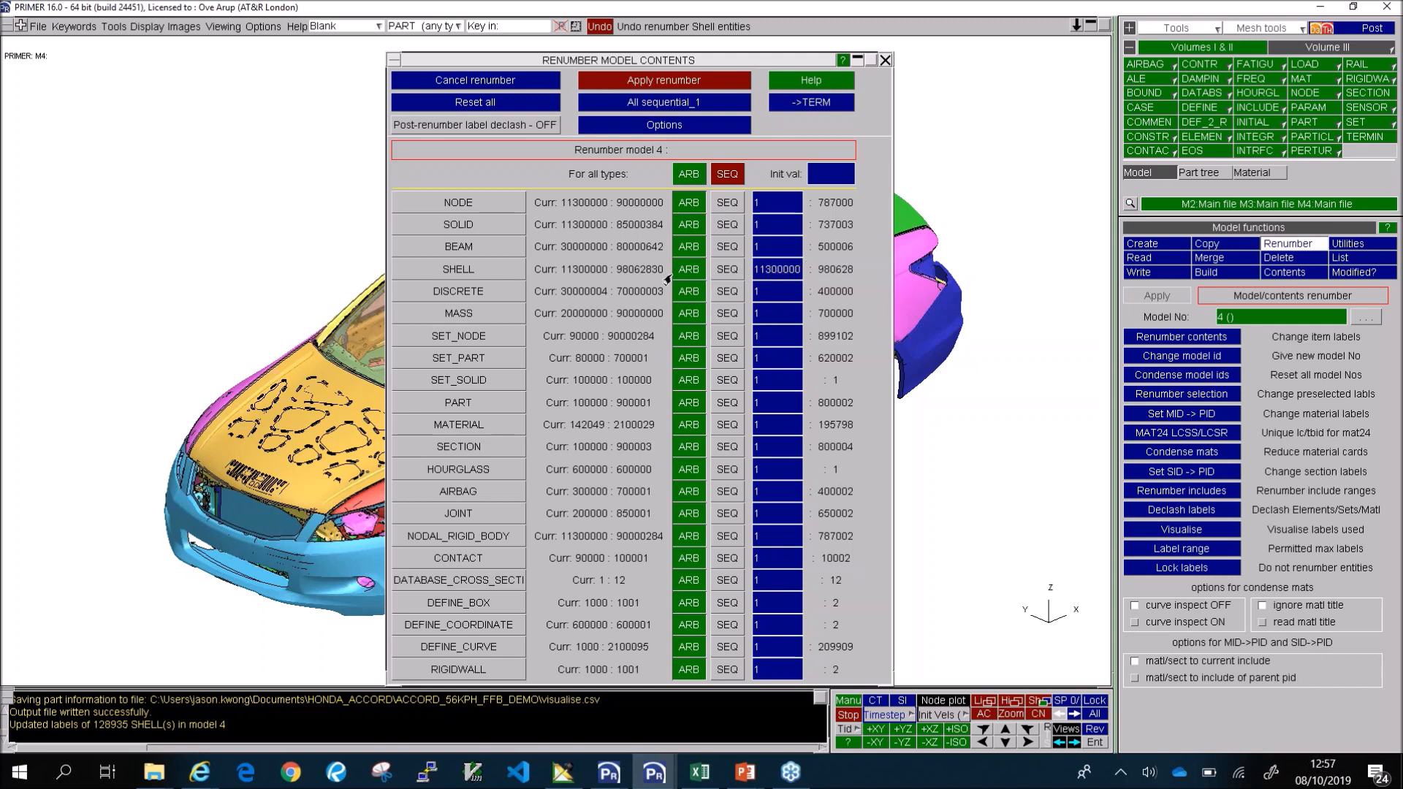
# - Try sequential numbering from 1 for all item types in model 4, and reset all the new label values
pyautogui.click(665, 104)
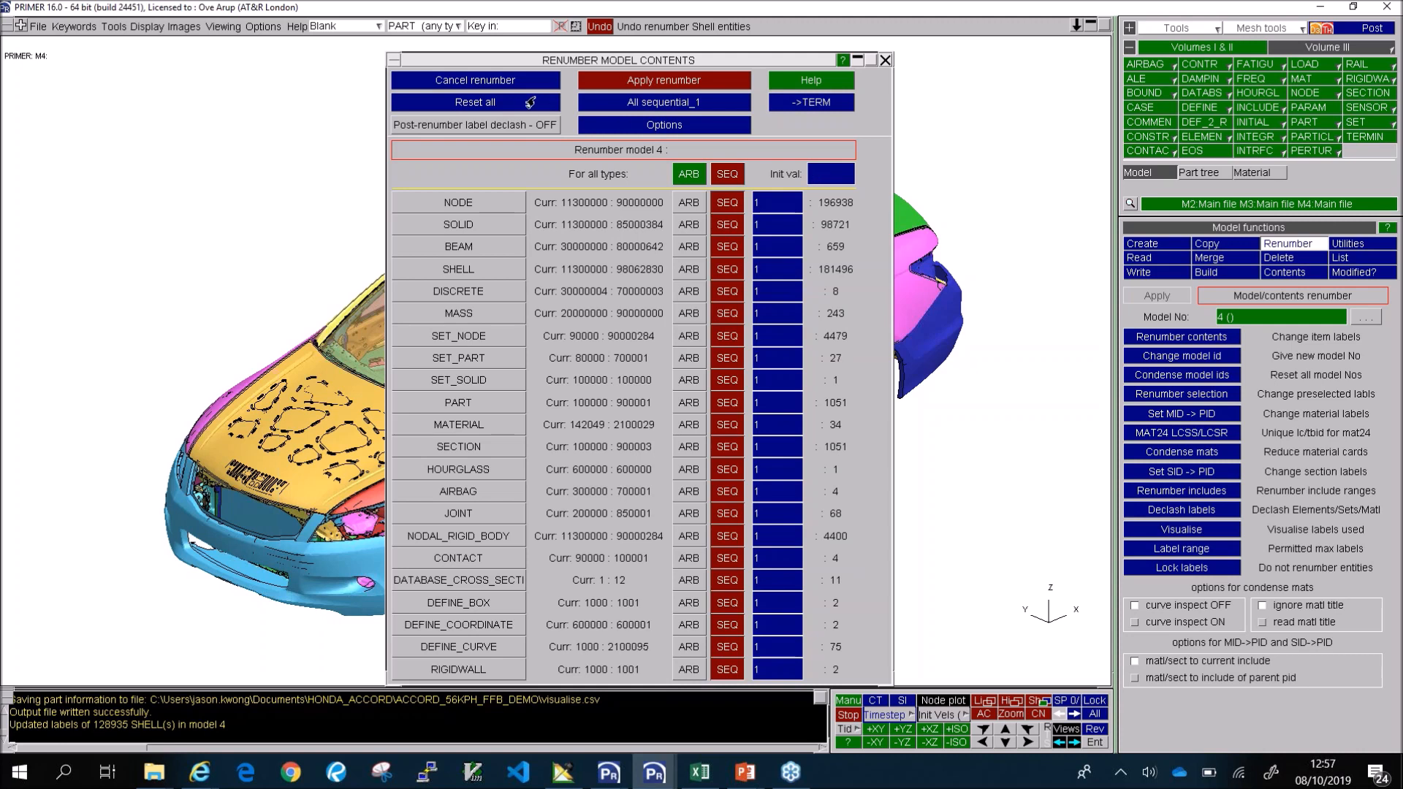
pyautogui.click(679, 179)
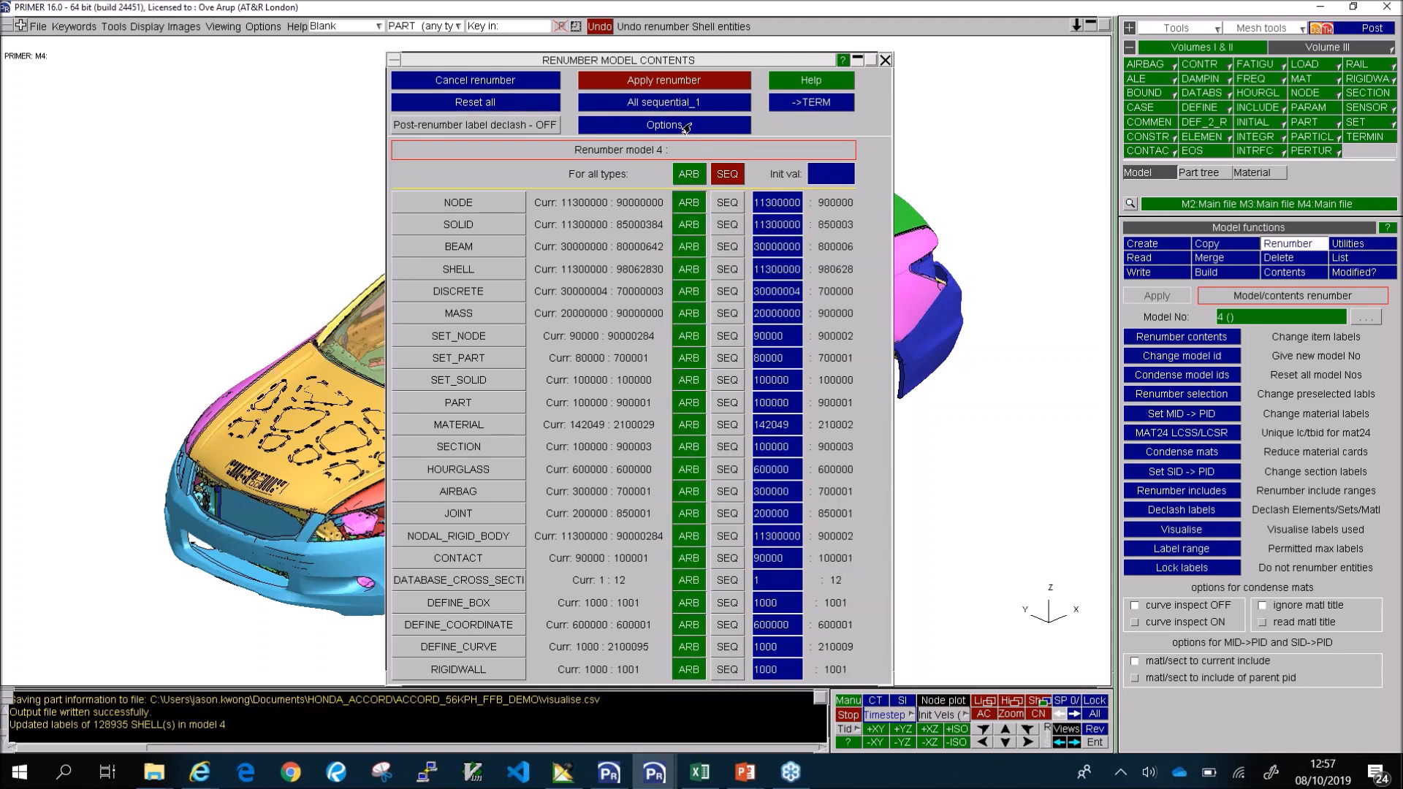
# - Review the program options in the Renumber category, including the items and label range excluded from renumbering
pyautogui.click(684, 126)
pyautogui.moveTo(275, 235); pyautogui.dragTo(517, 169)
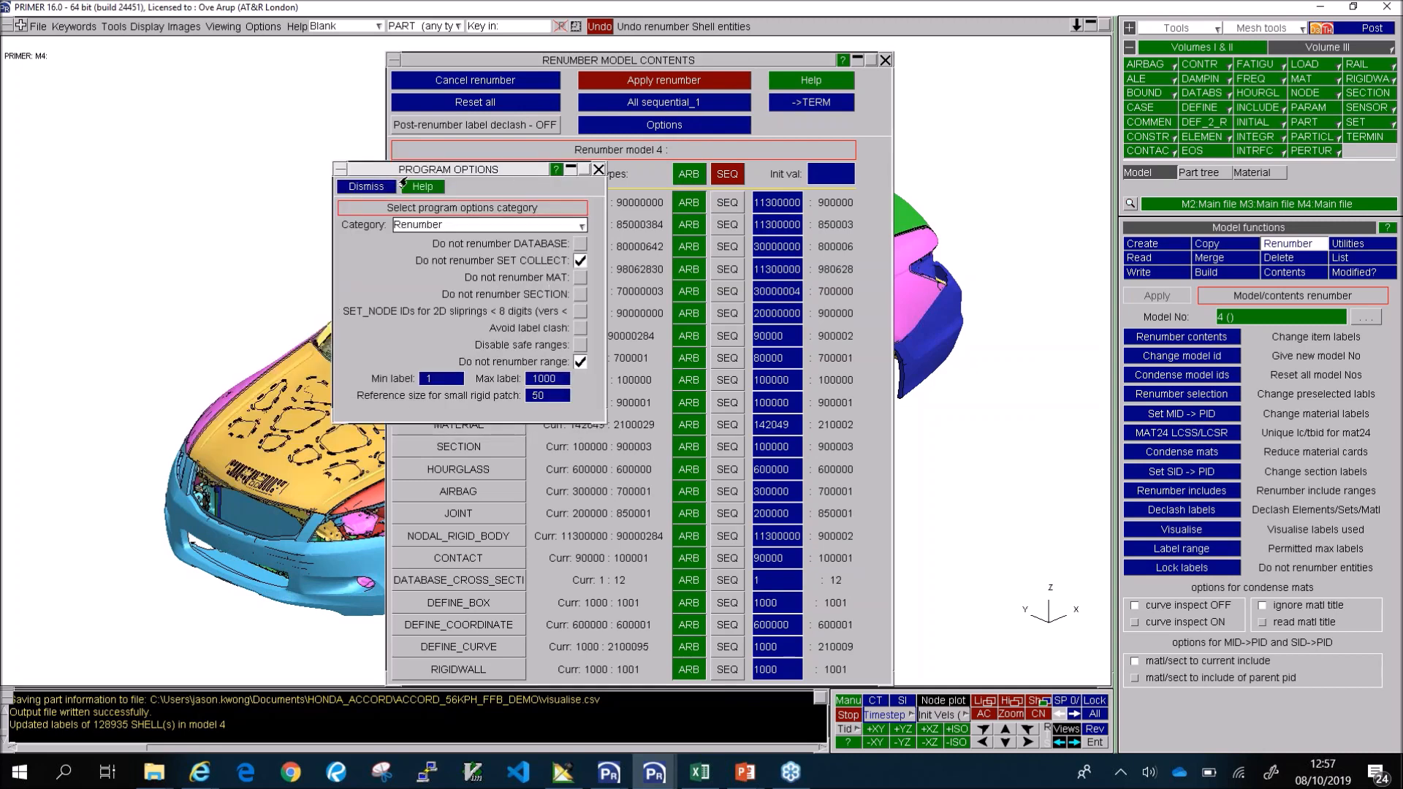
pyautogui.click(260, 28)
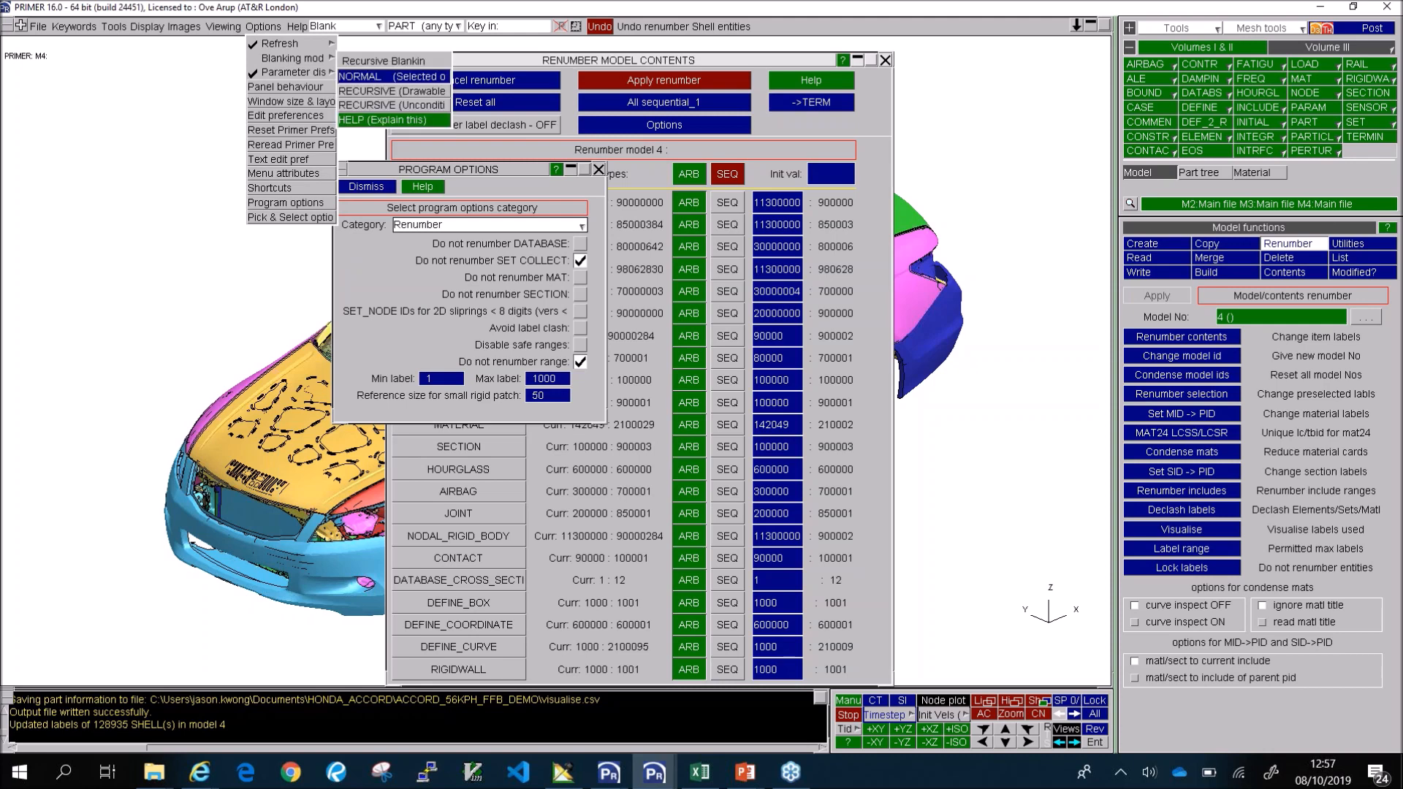
pyautogui.click(283, 200)
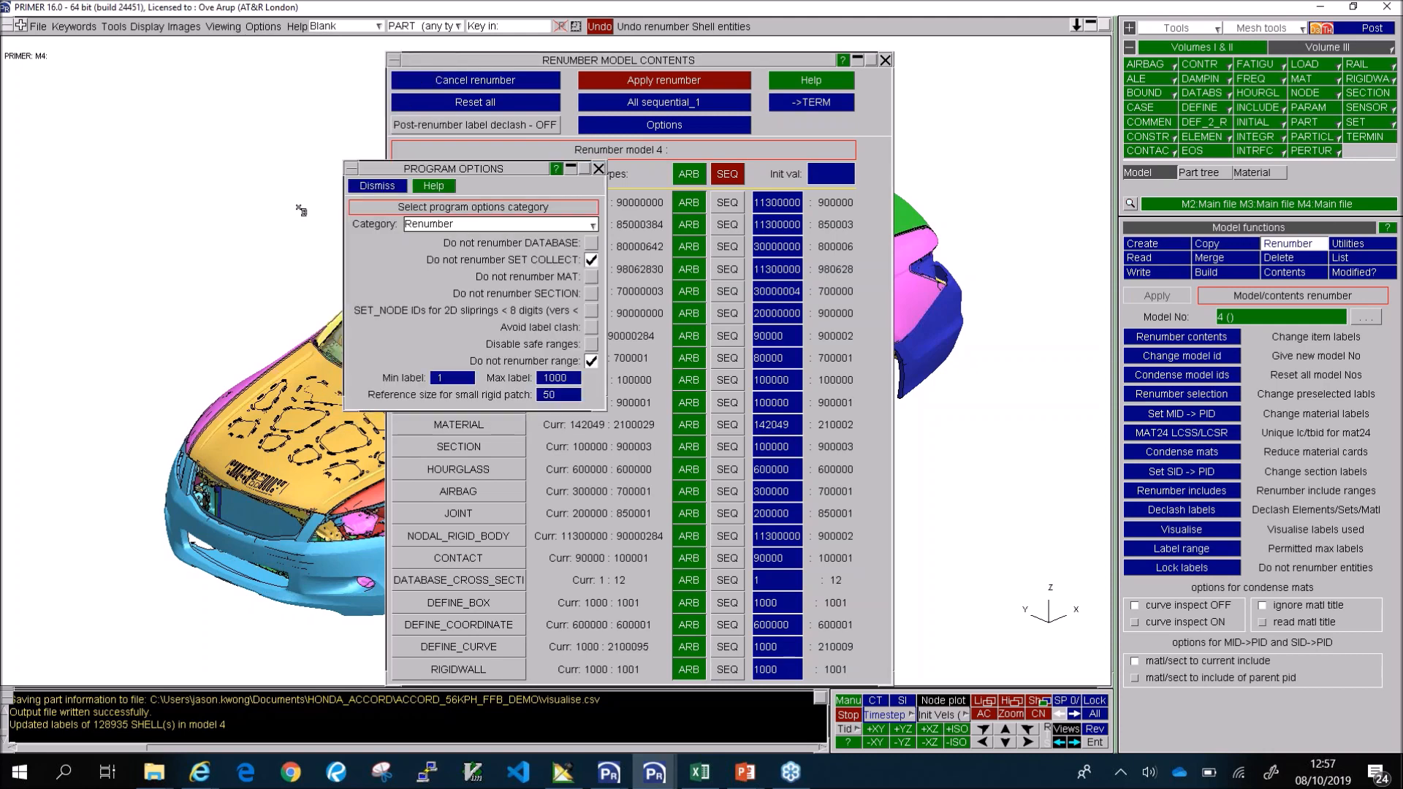
pyautogui.click(458, 228)
pyautogui.click(443, 242)
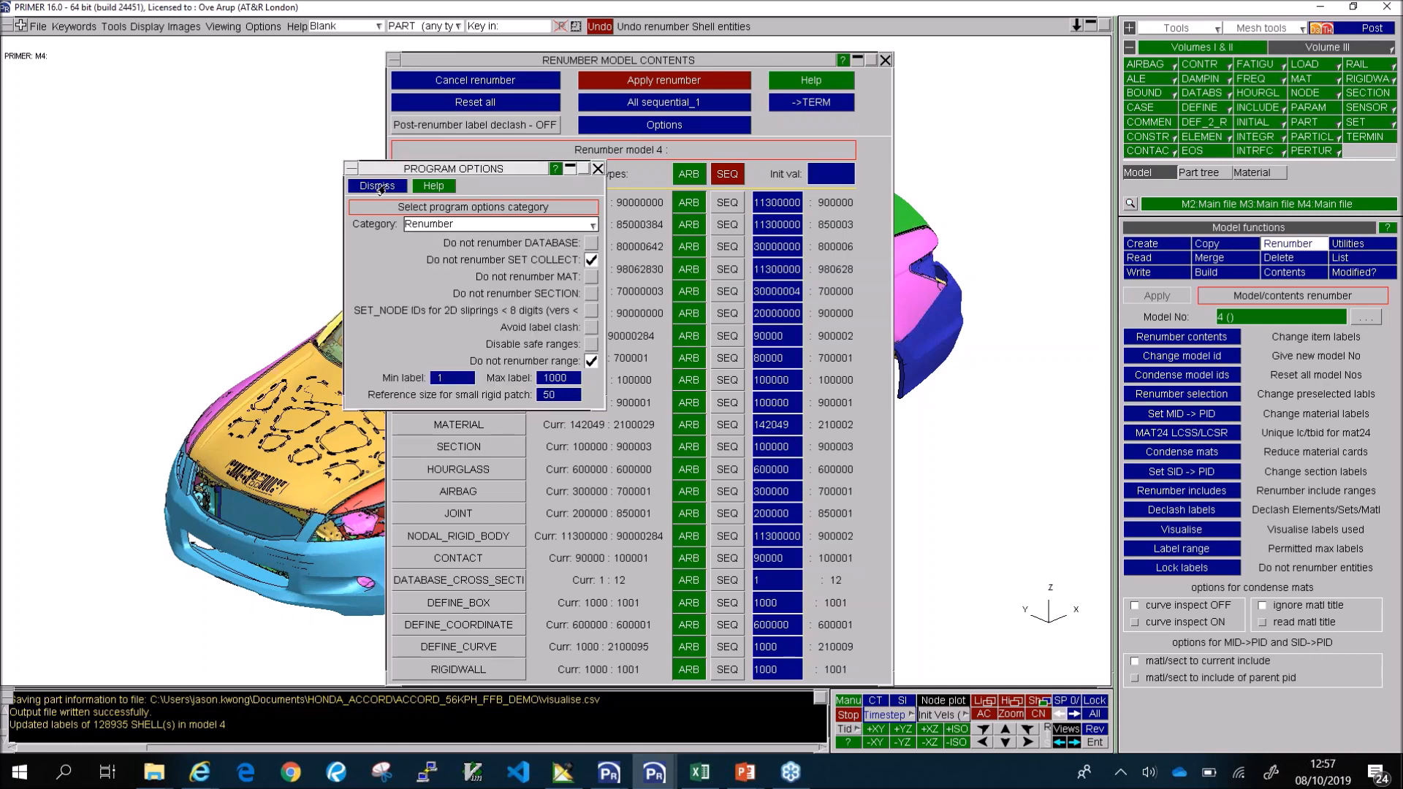
pyautogui.click(378, 186)
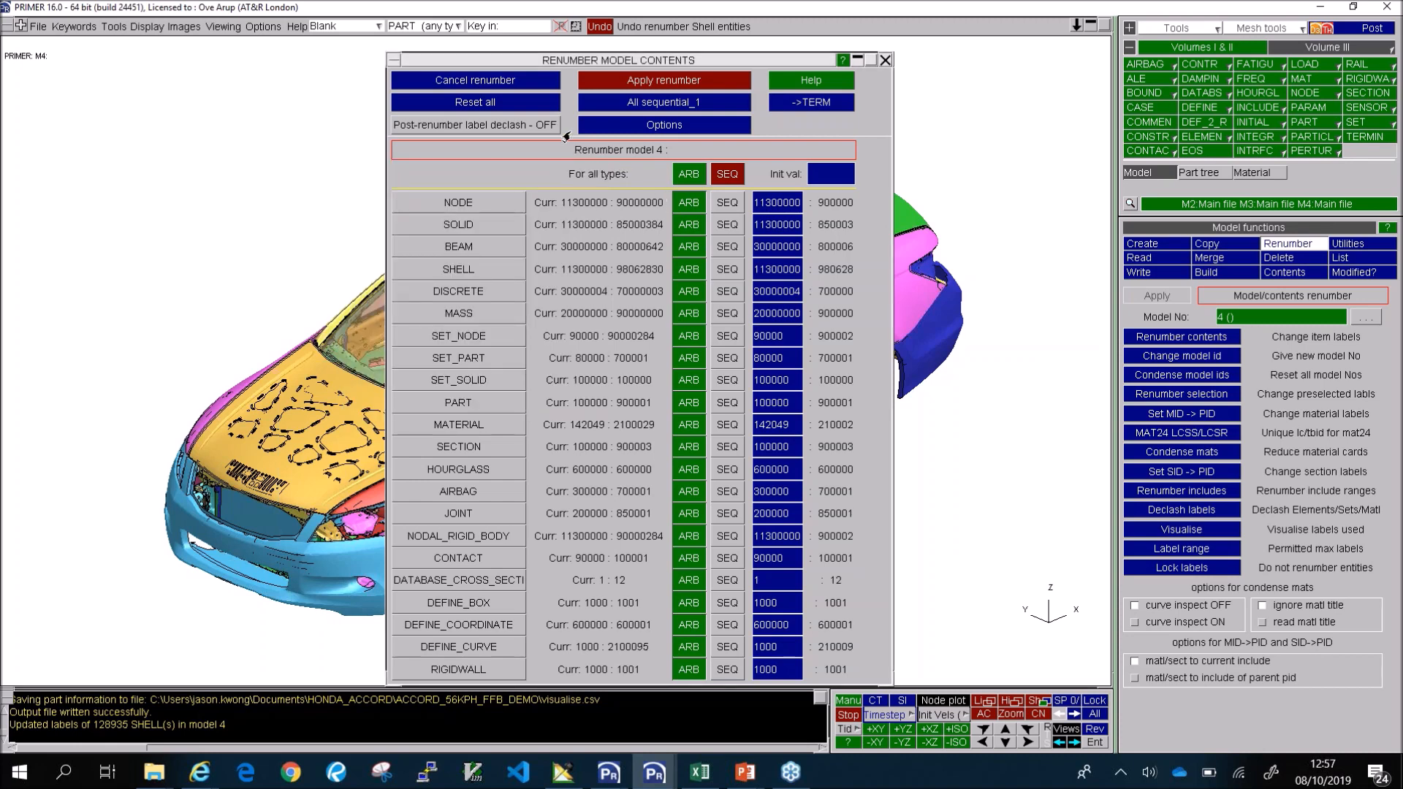
# - Cancel the renumbering of model 4's contents
pyautogui.click(758, 227)
pyautogui.click(469, 82)
# - Switch to the PowerPoint slideshow and view the slide on changing and condensing model IDs
pyautogui.hotkey('alt', 'Tab')
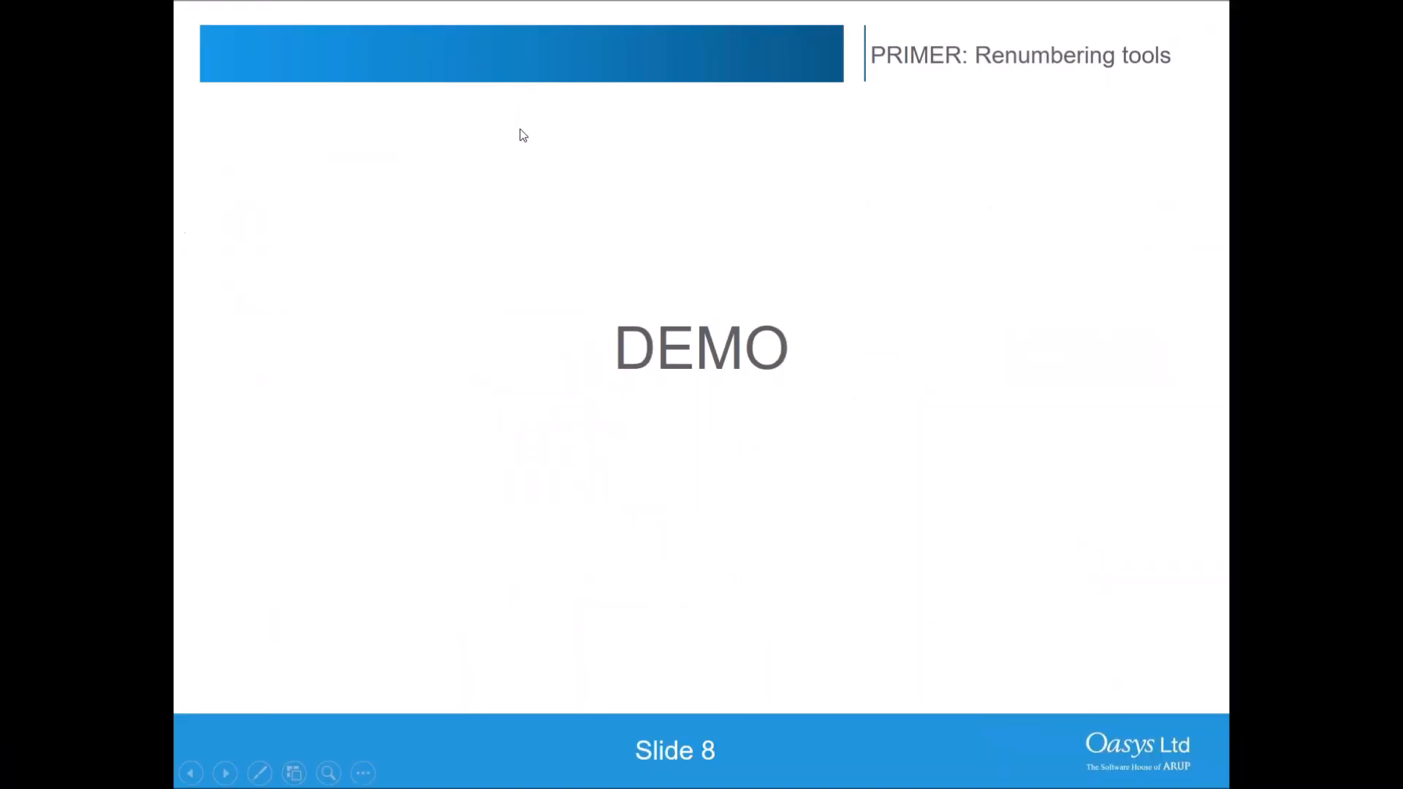
pyautogui.click(522, 130)
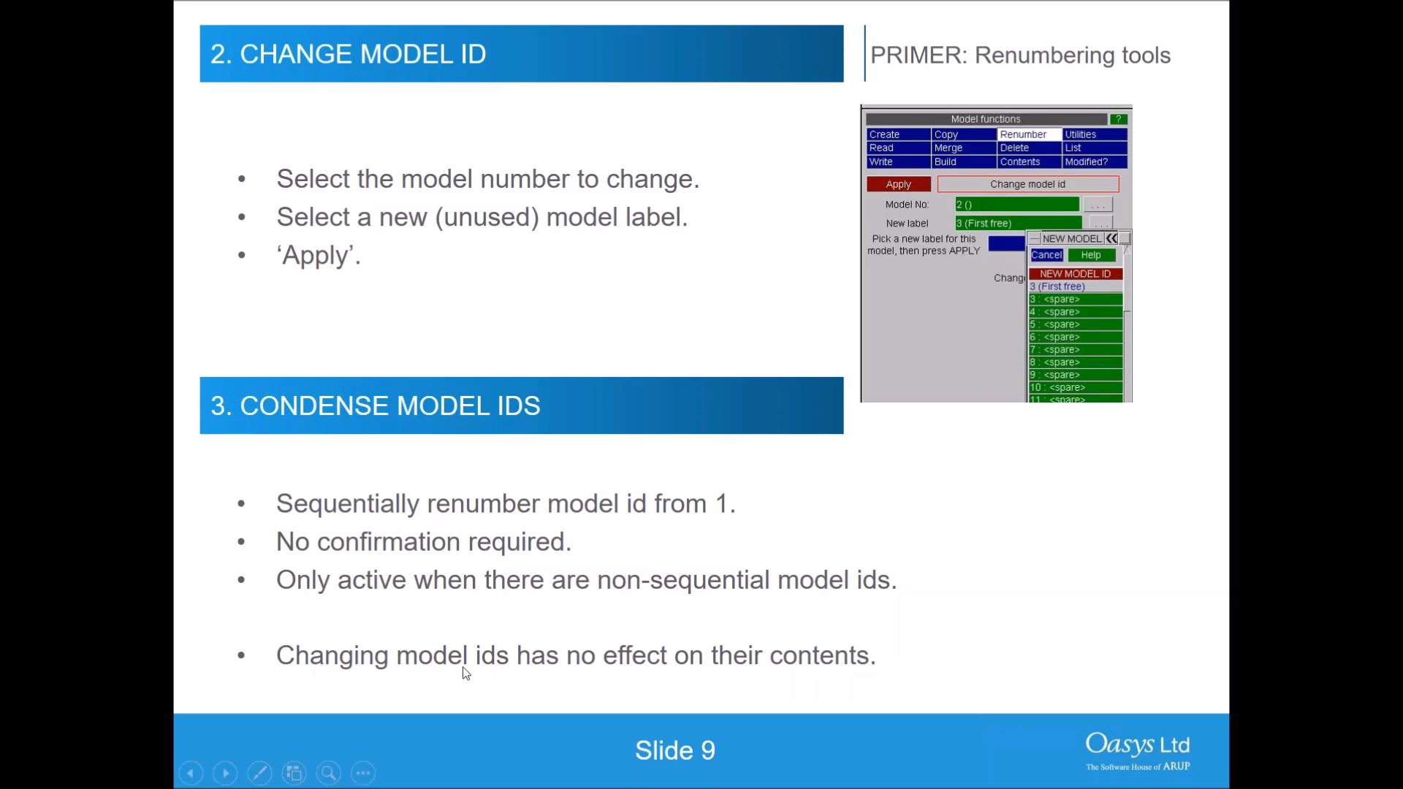
pyautogui.click(824, 464)
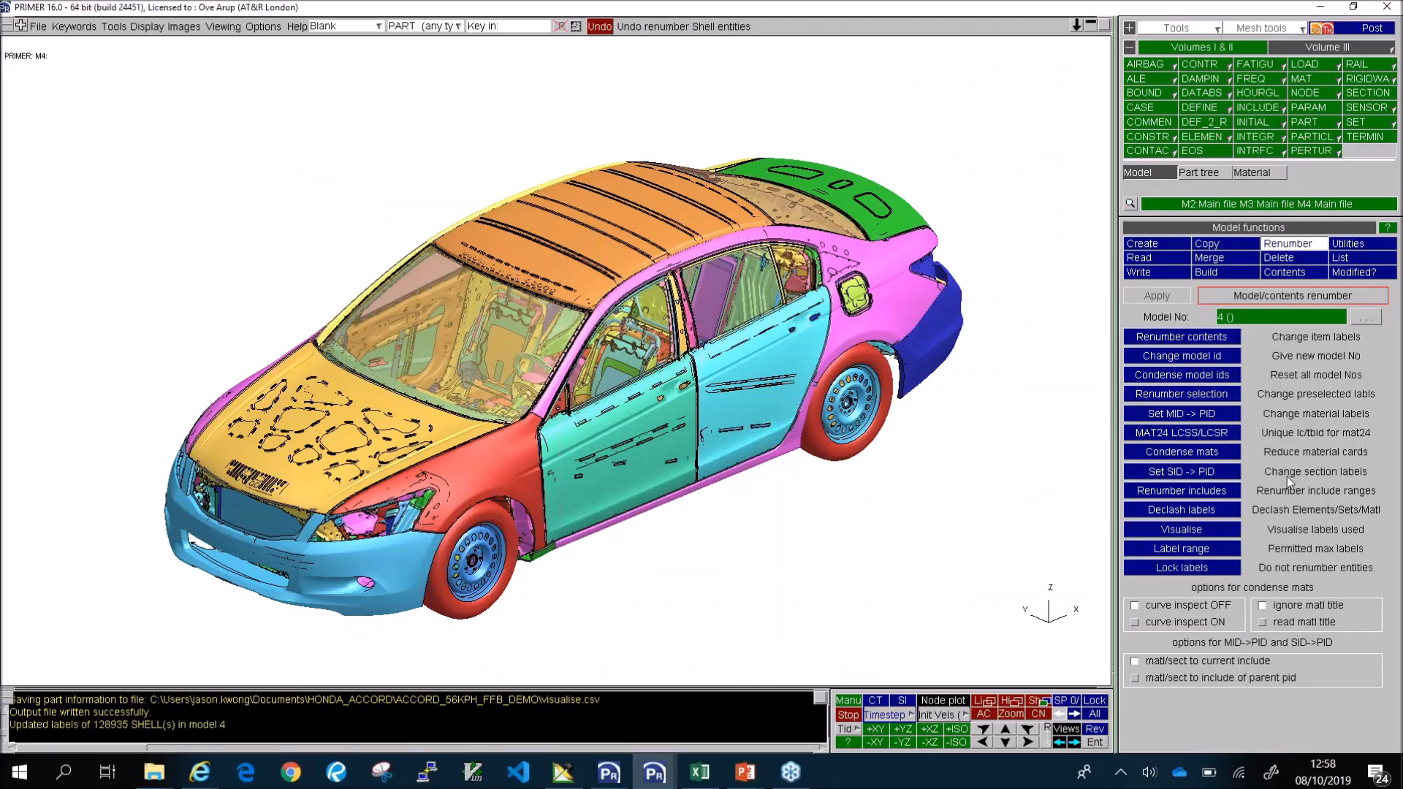
# - Change the ID of model 4 to 10 and check it in the model list
pyautogui.click(1341, 262)
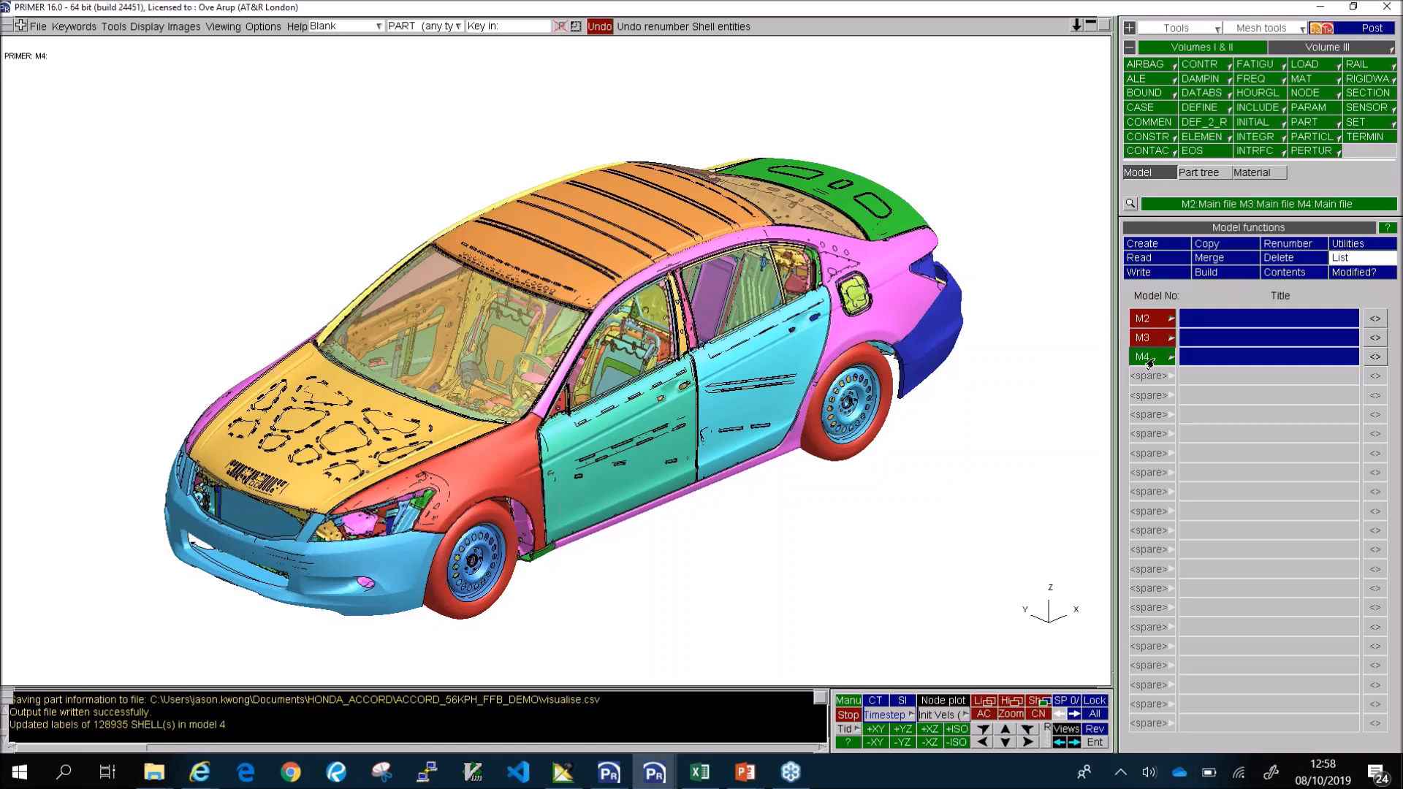
pyautogui.click(1148, 259)
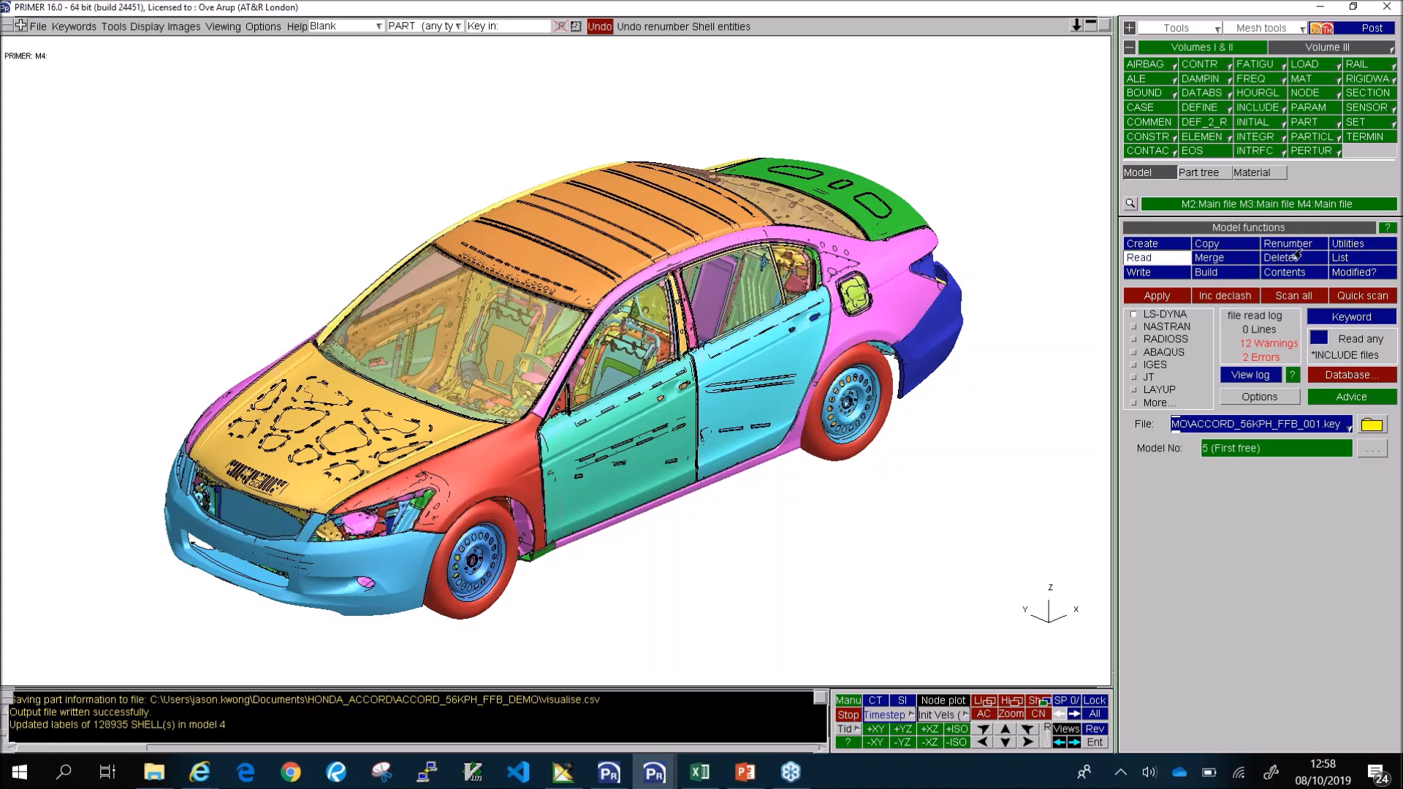
pyautogui.click(1293, 247)
pyautogui.click(1183, 358)
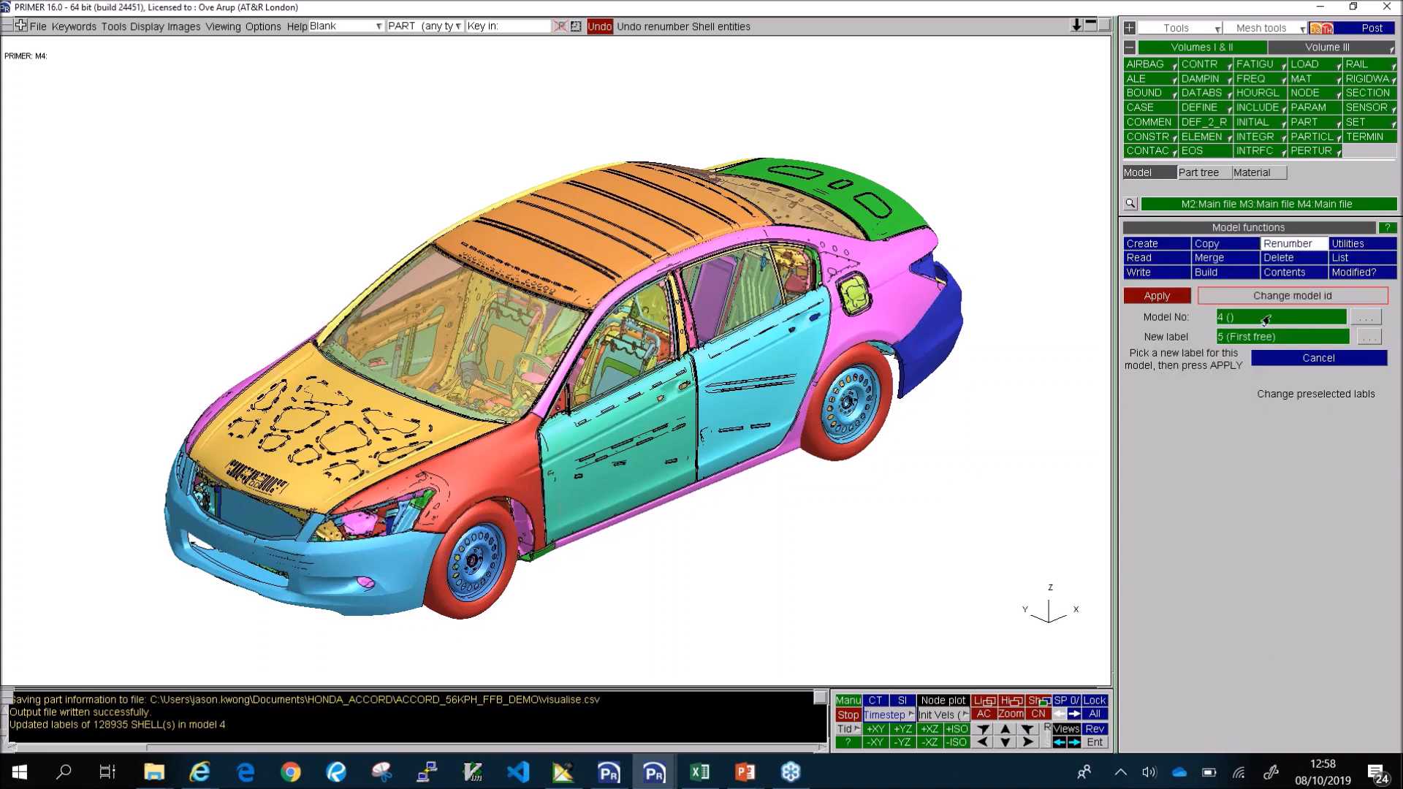
pyautogui.click(1364, 319)
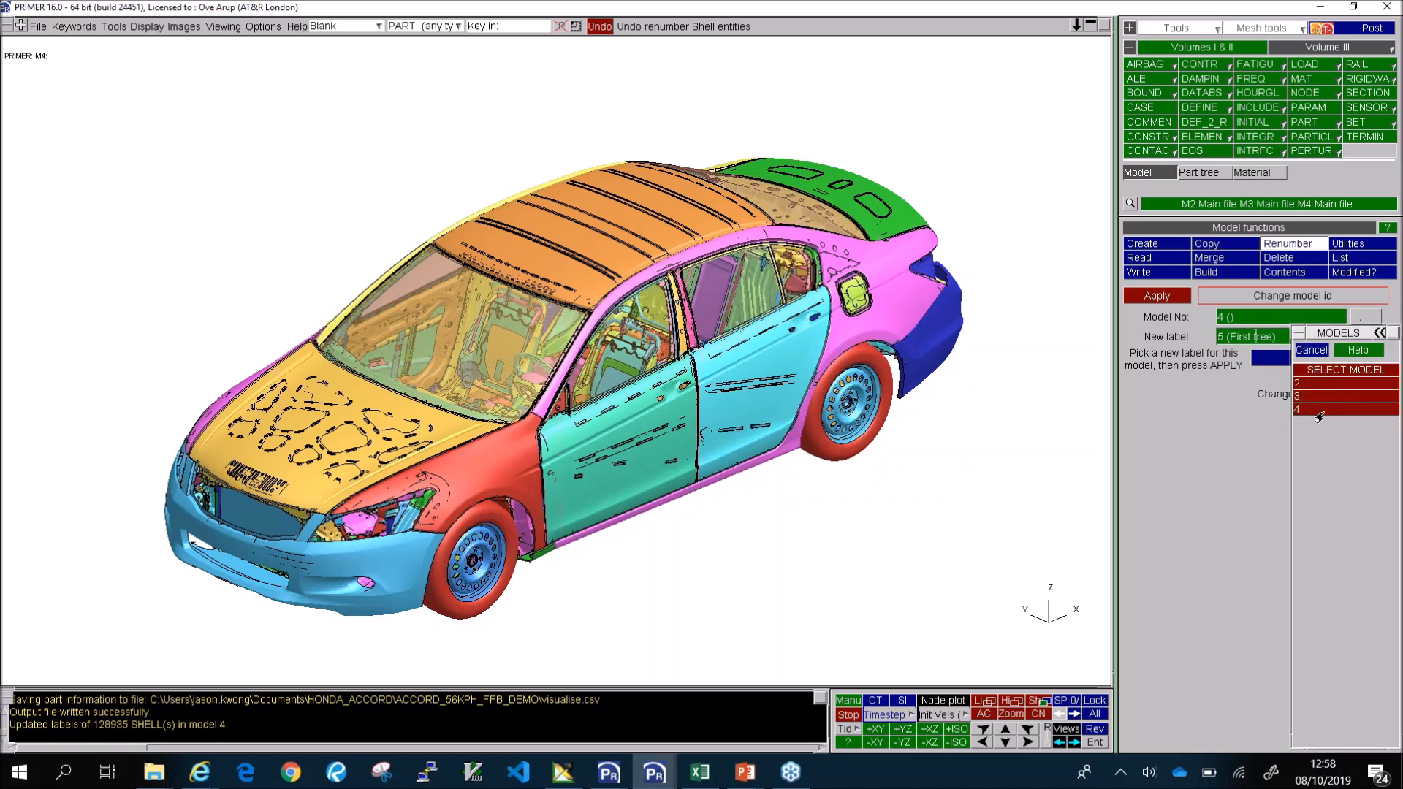
pyautogui.click(1323, 413)
pyautogui.click(1356, 340)
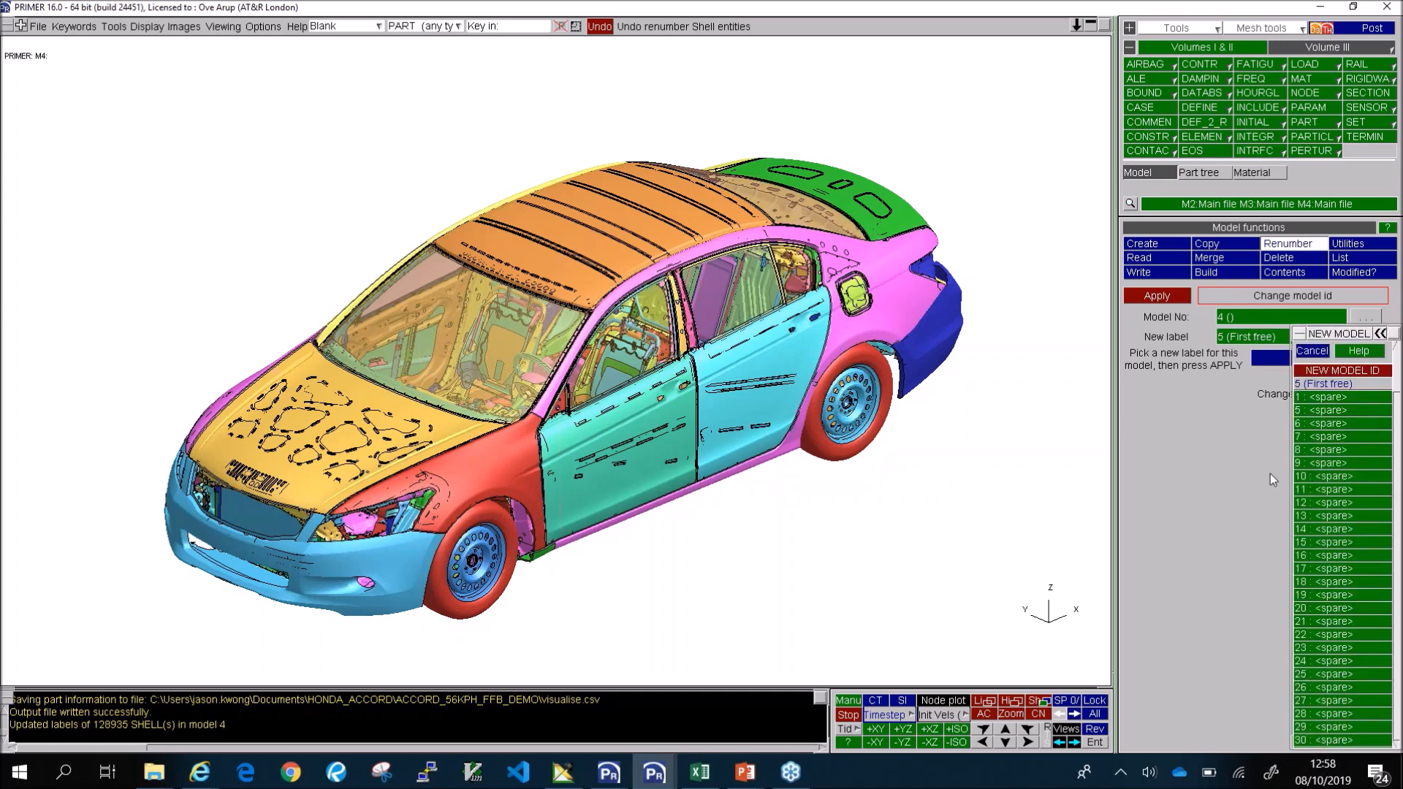
pyautogui.click(1329, 479)
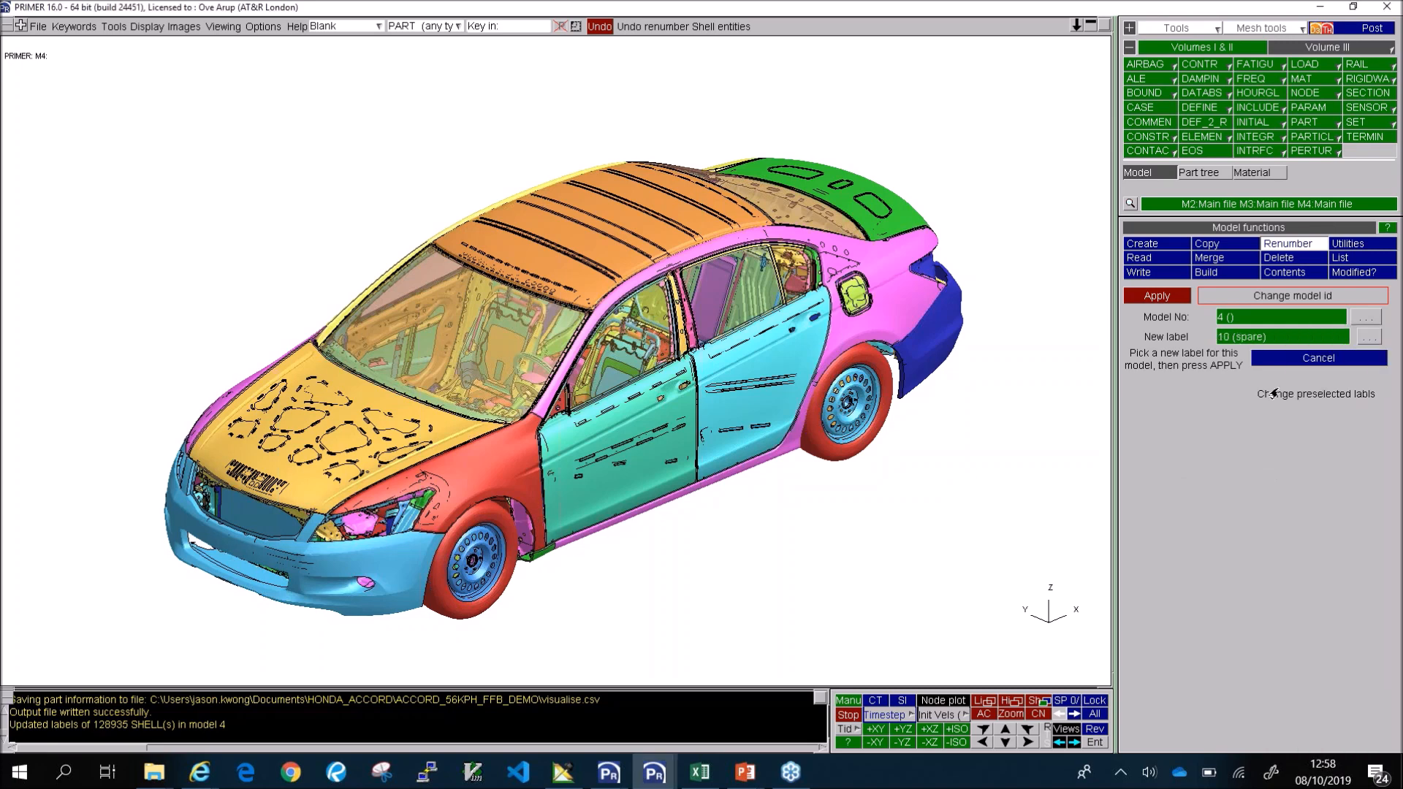
pyautogui.click(1340, 257)
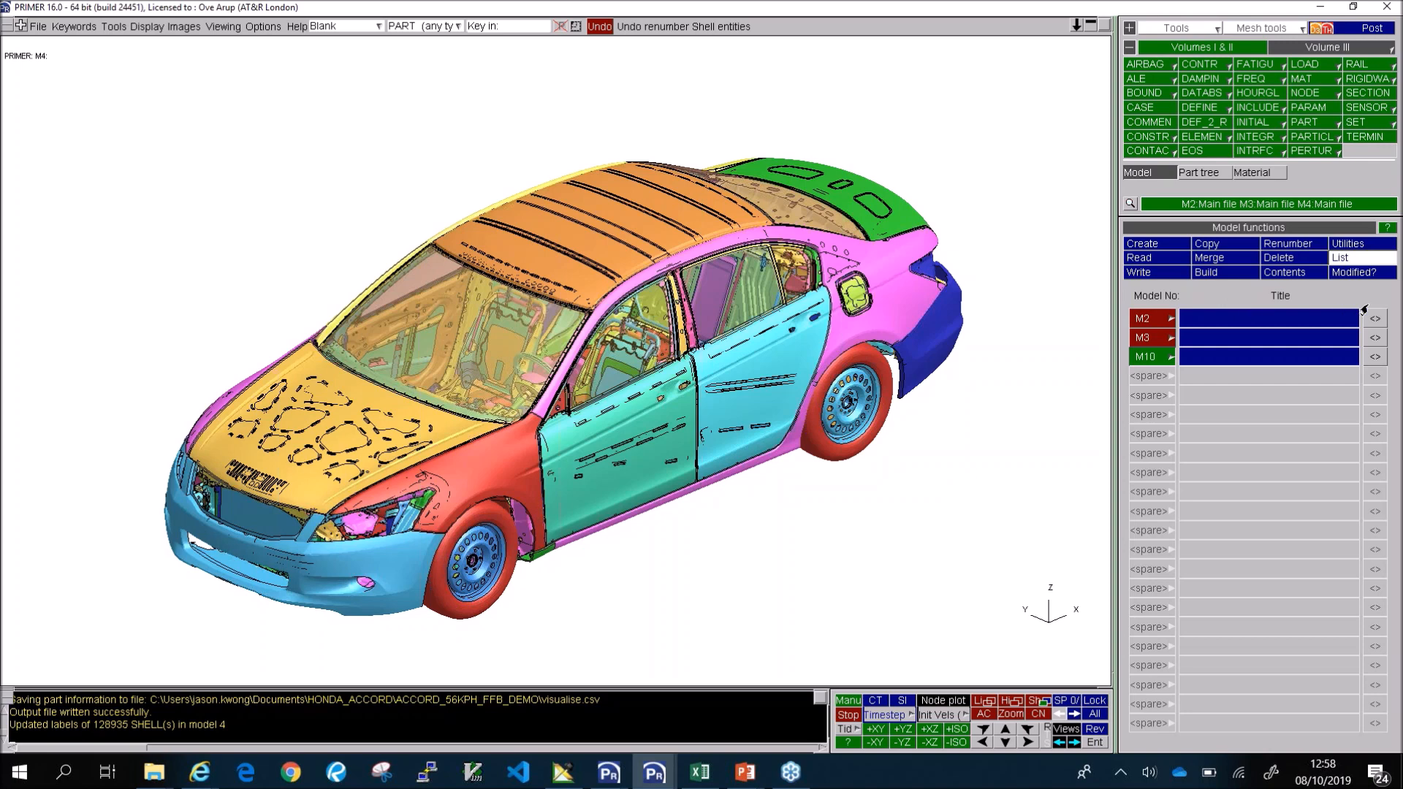
pyautogui.moveTo(1147, 323)
pyautogui.moveTo(1151, 359)
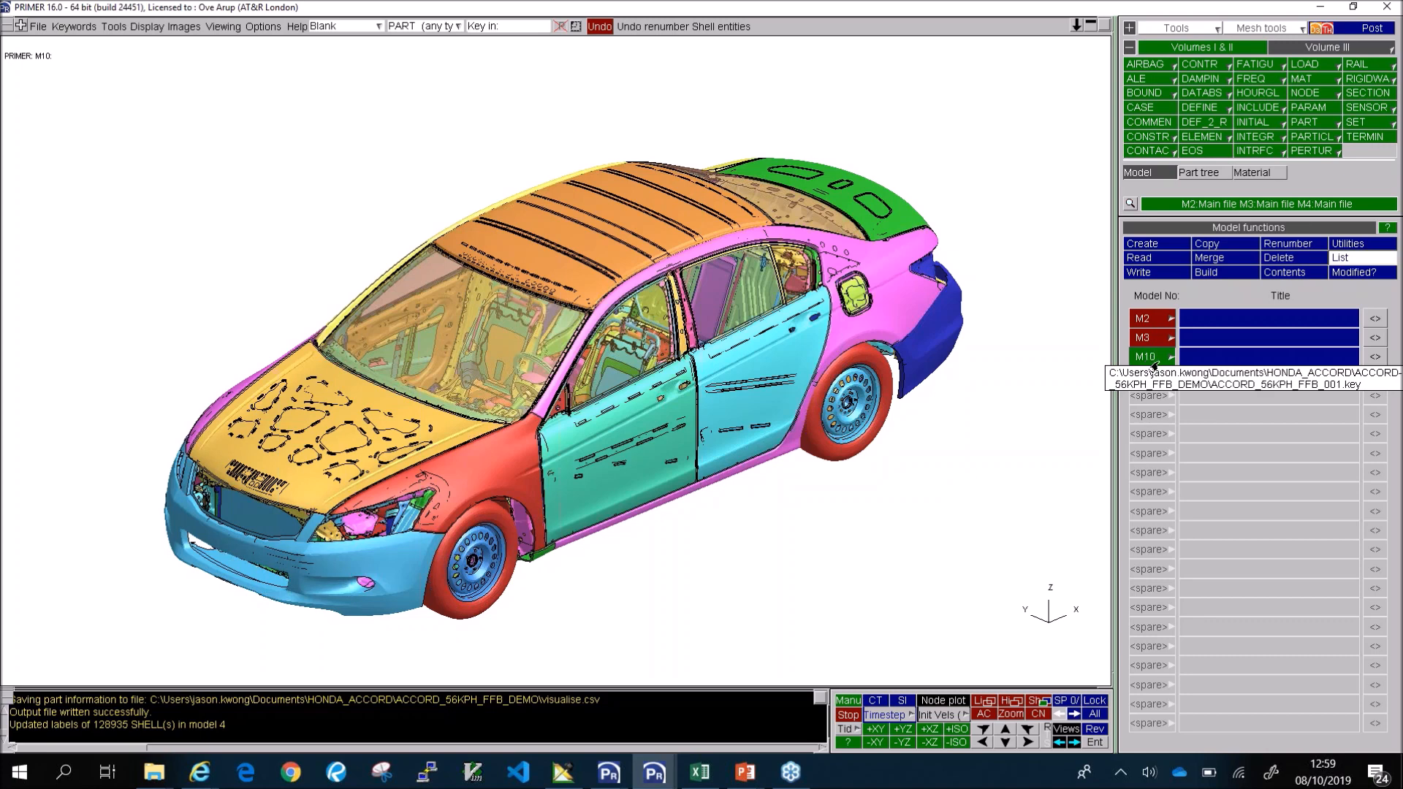
# - Condense the IDs of all loaded models, check the model list, and switch to the PowerPoint slideshow
pyautogui.click(1269, 251)
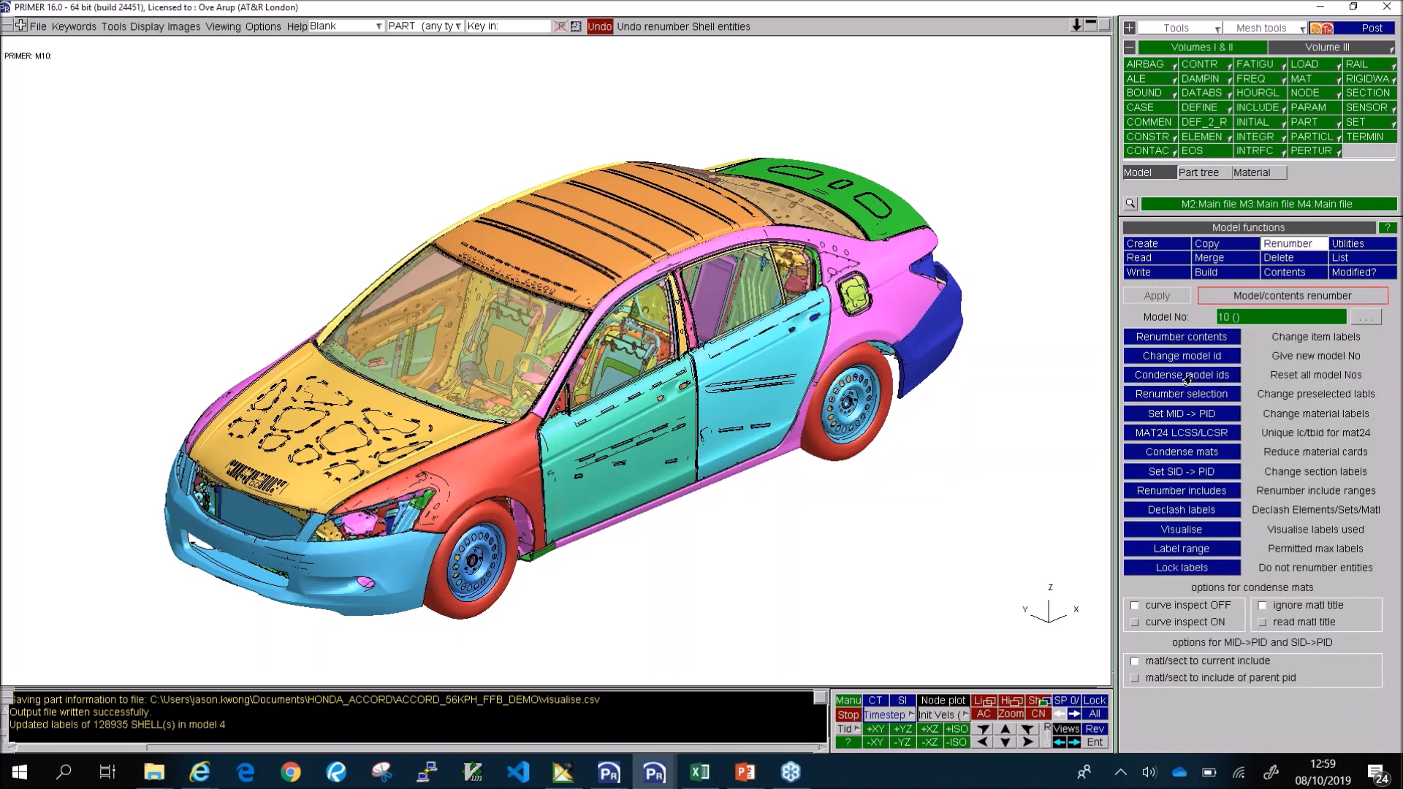
pyautogui.click(1182, 375)
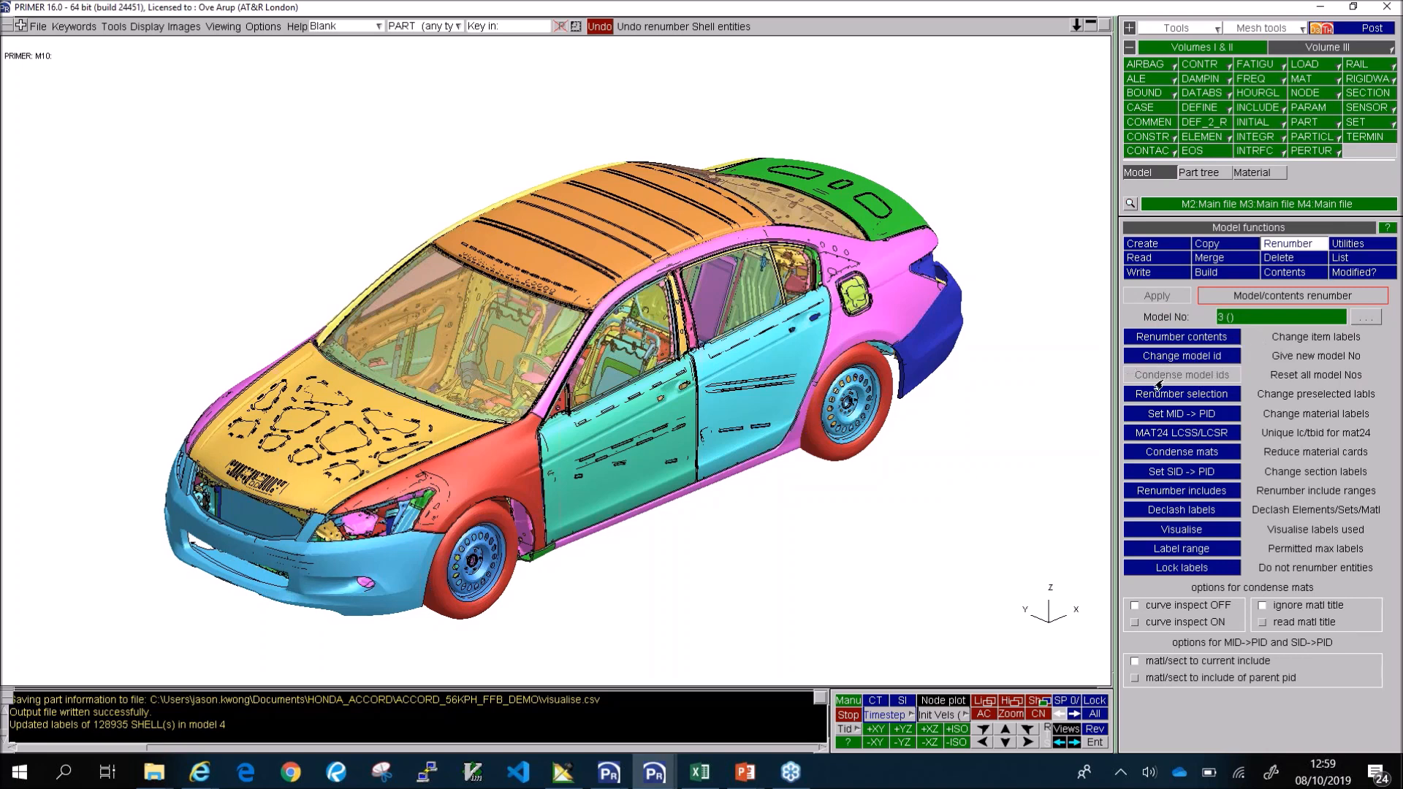
pyautogui.click(1342, 259)
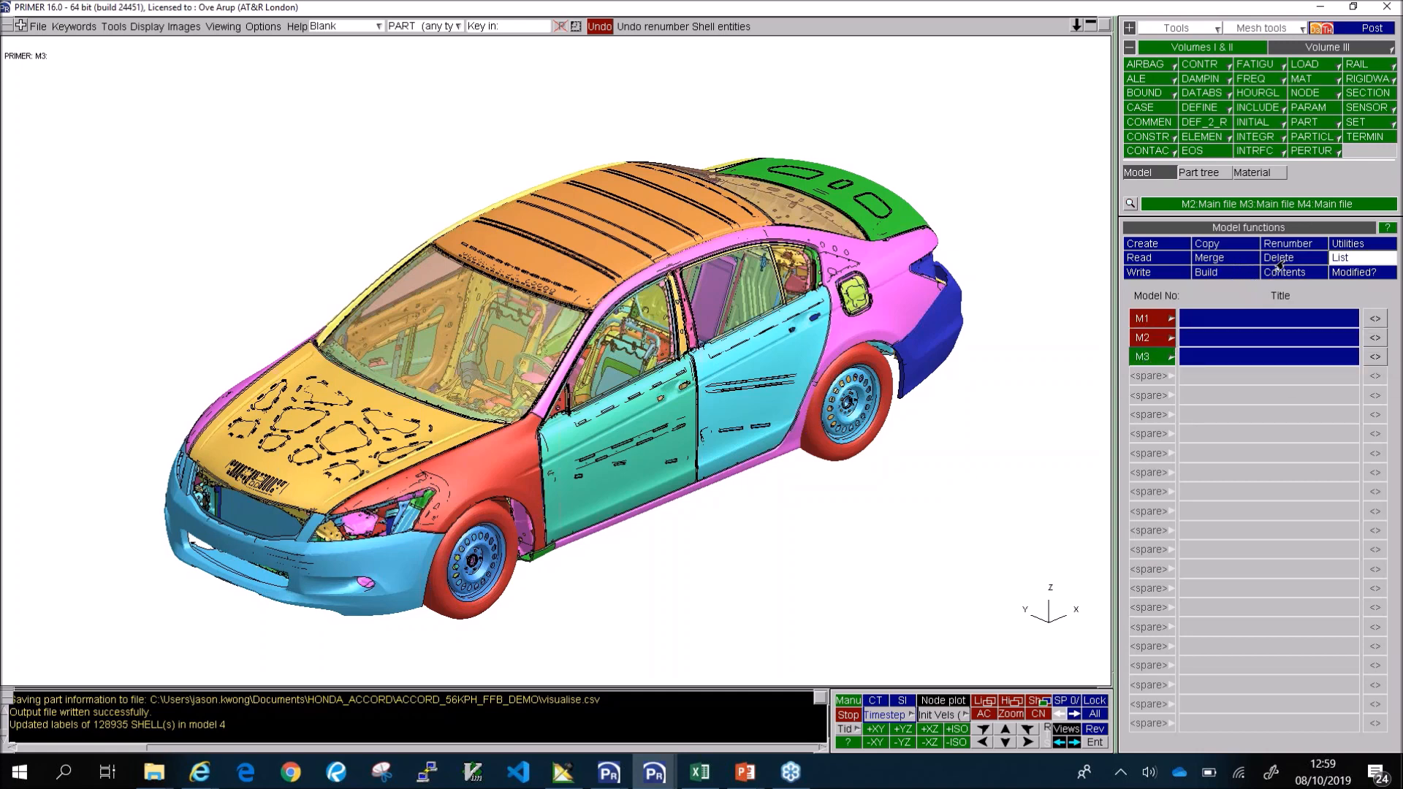
pyautogui.click(1272, 251)
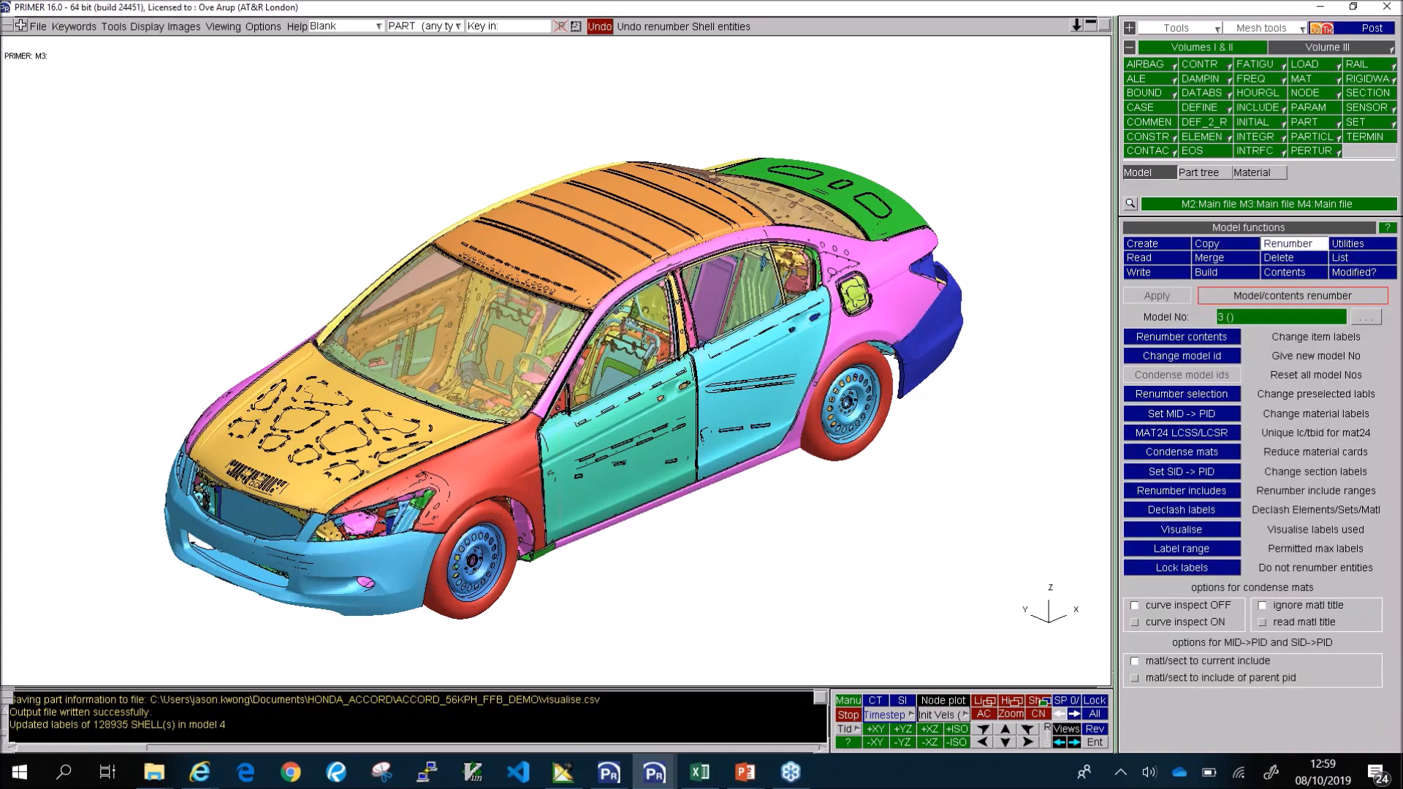
pyautogui.hotkey('alt', 'Tab')
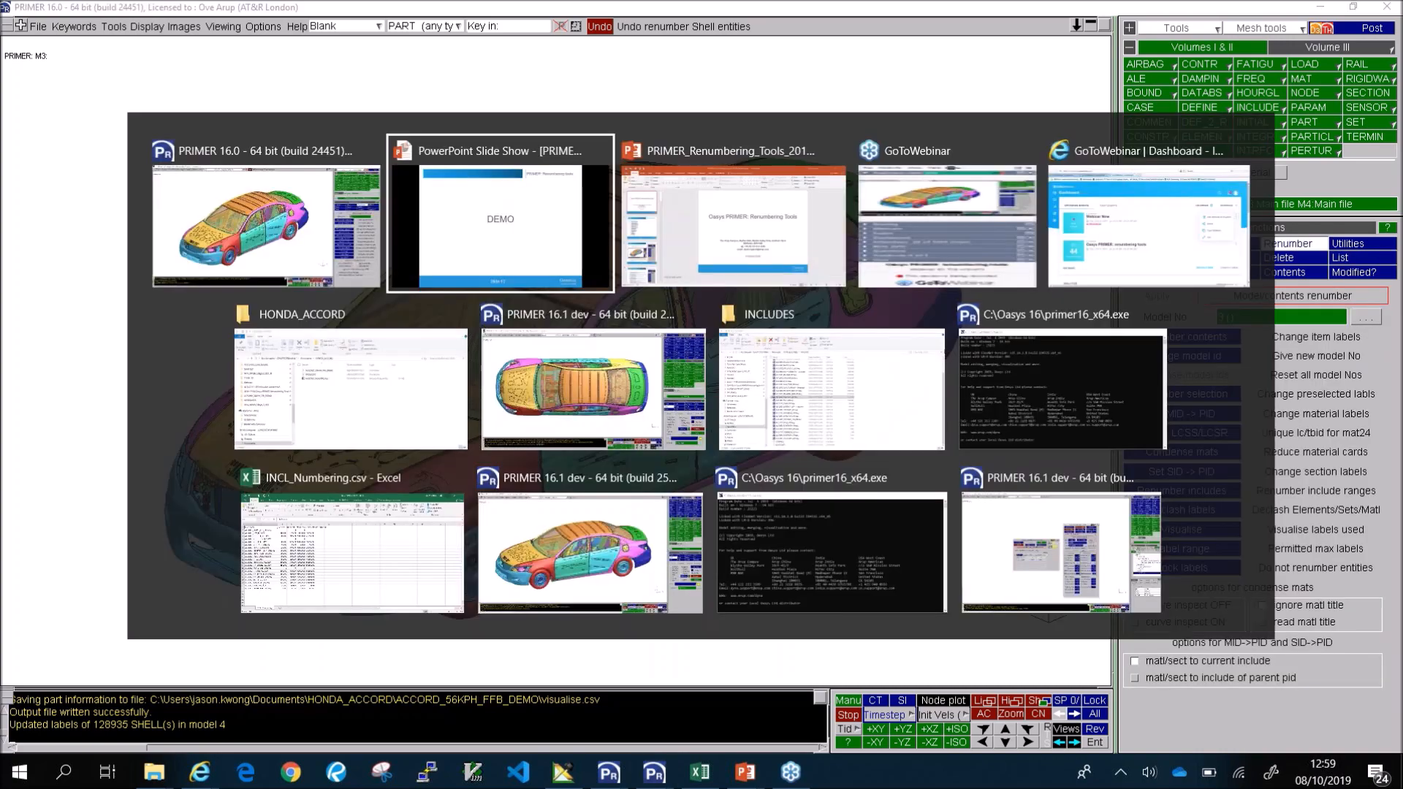
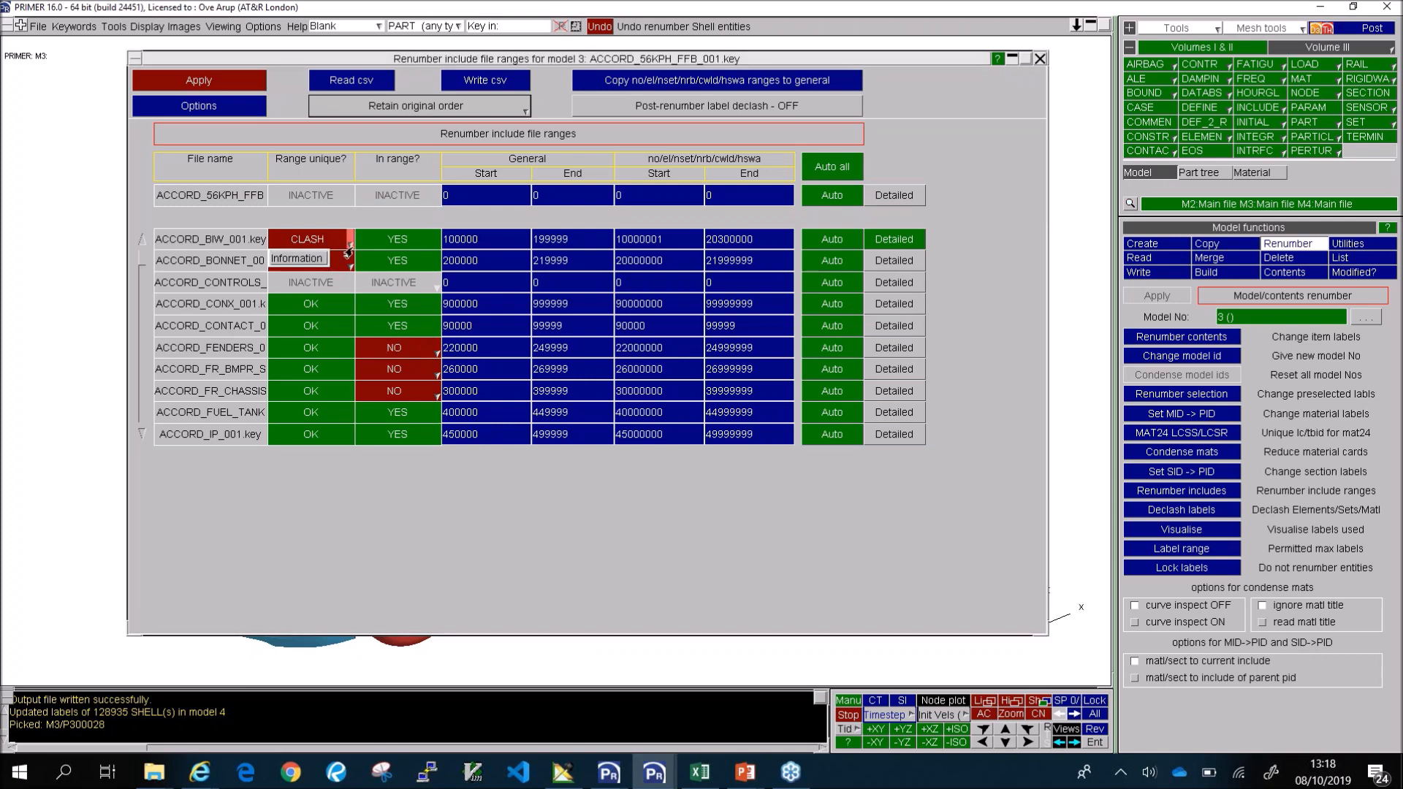
# - Review the range clash information for ACCORD_BIW_001.key and the summary and details of out-of-range labels for ACCORD_FENDERS_001.key
pyautogui.click(299, 259)
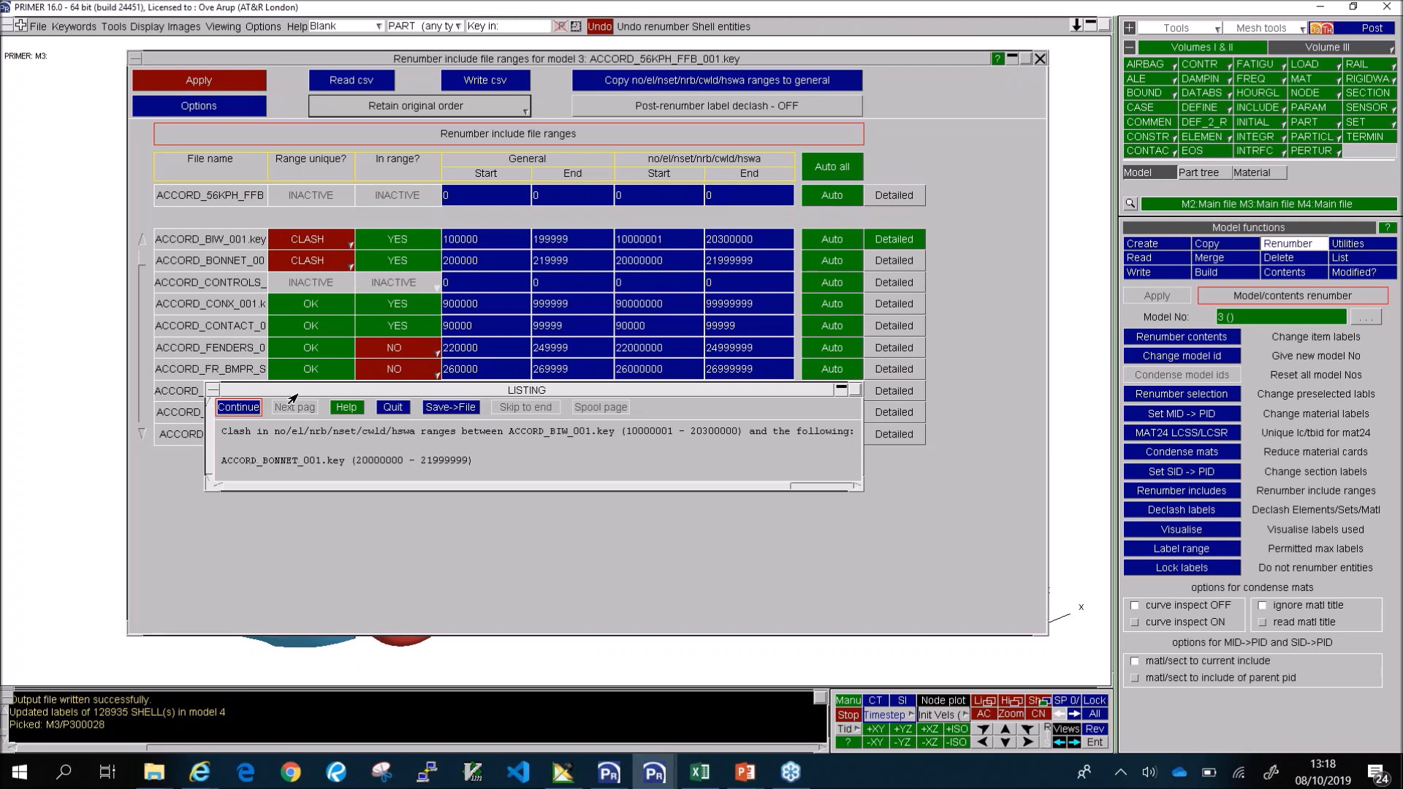
pyautogui.click(240, 408)
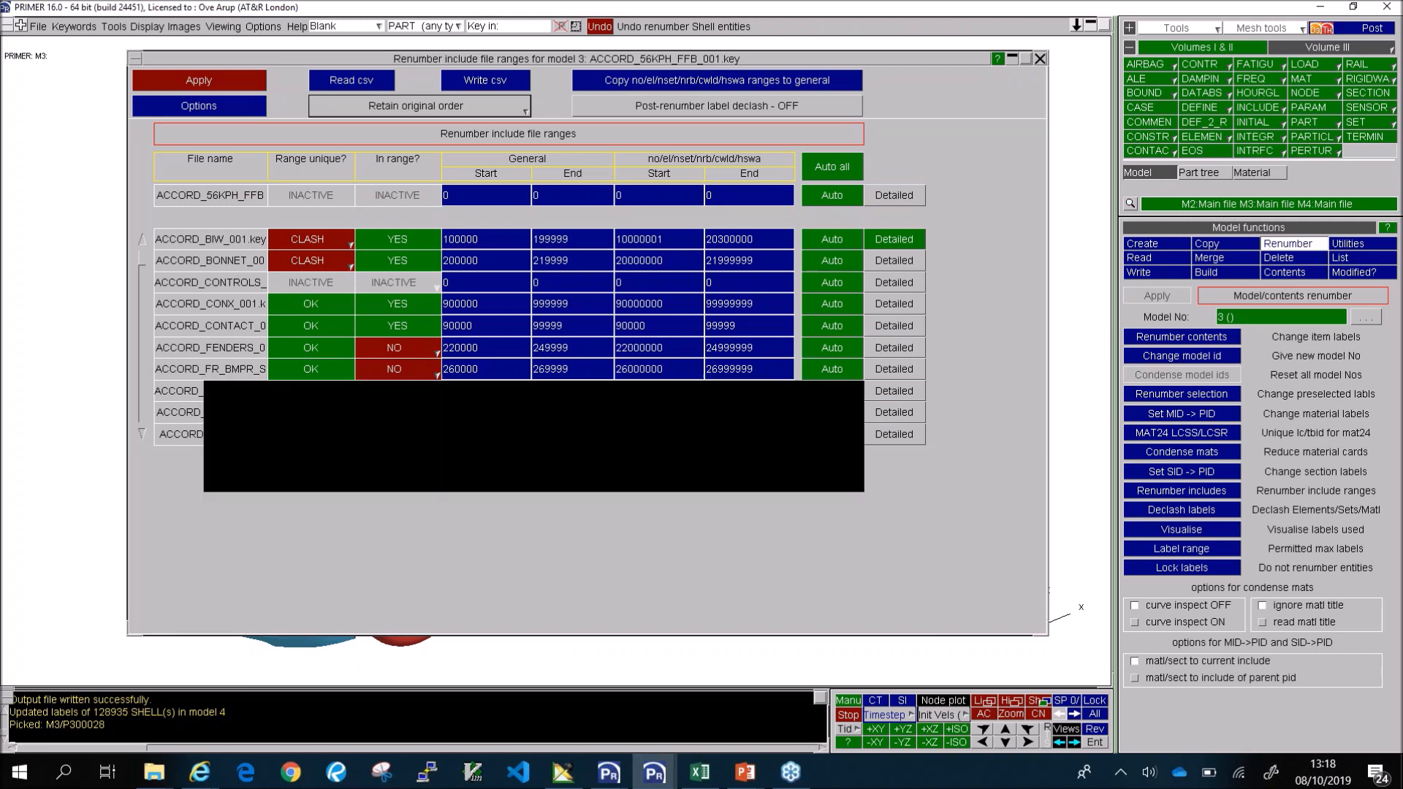
pyautogui.click(418, 355)
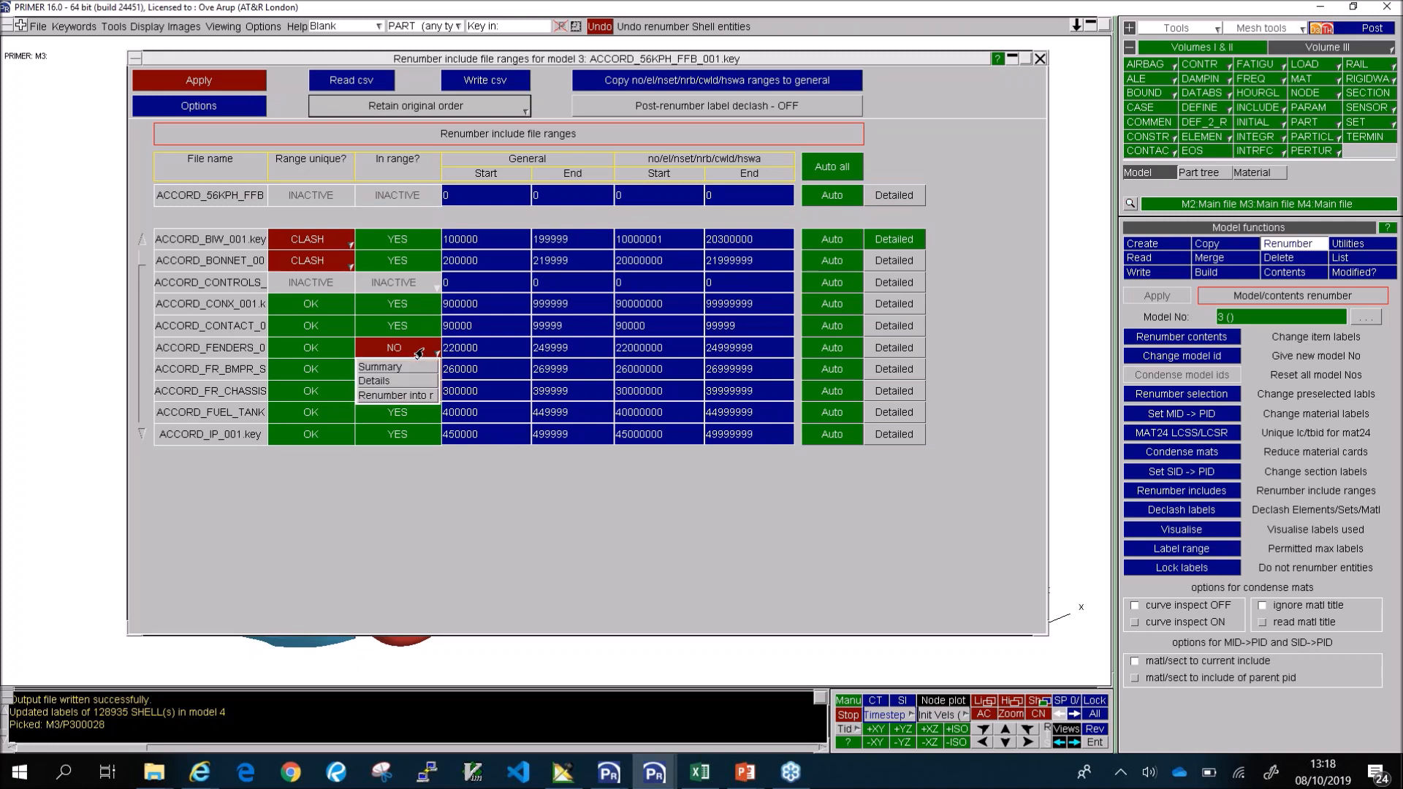
pyautogui.click(381, 366)
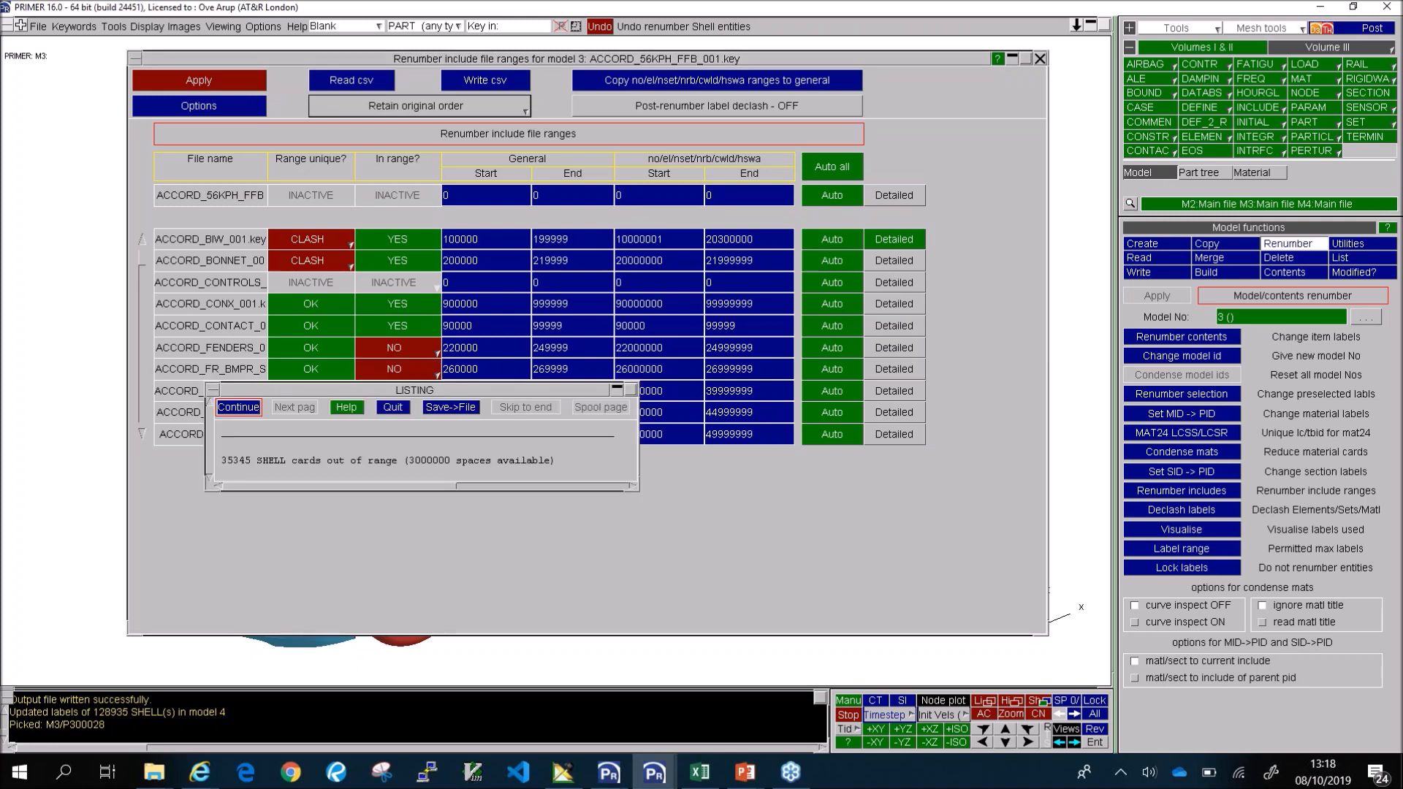
pyautogui.click(391, 408)
pyautogui.click(415, 351)
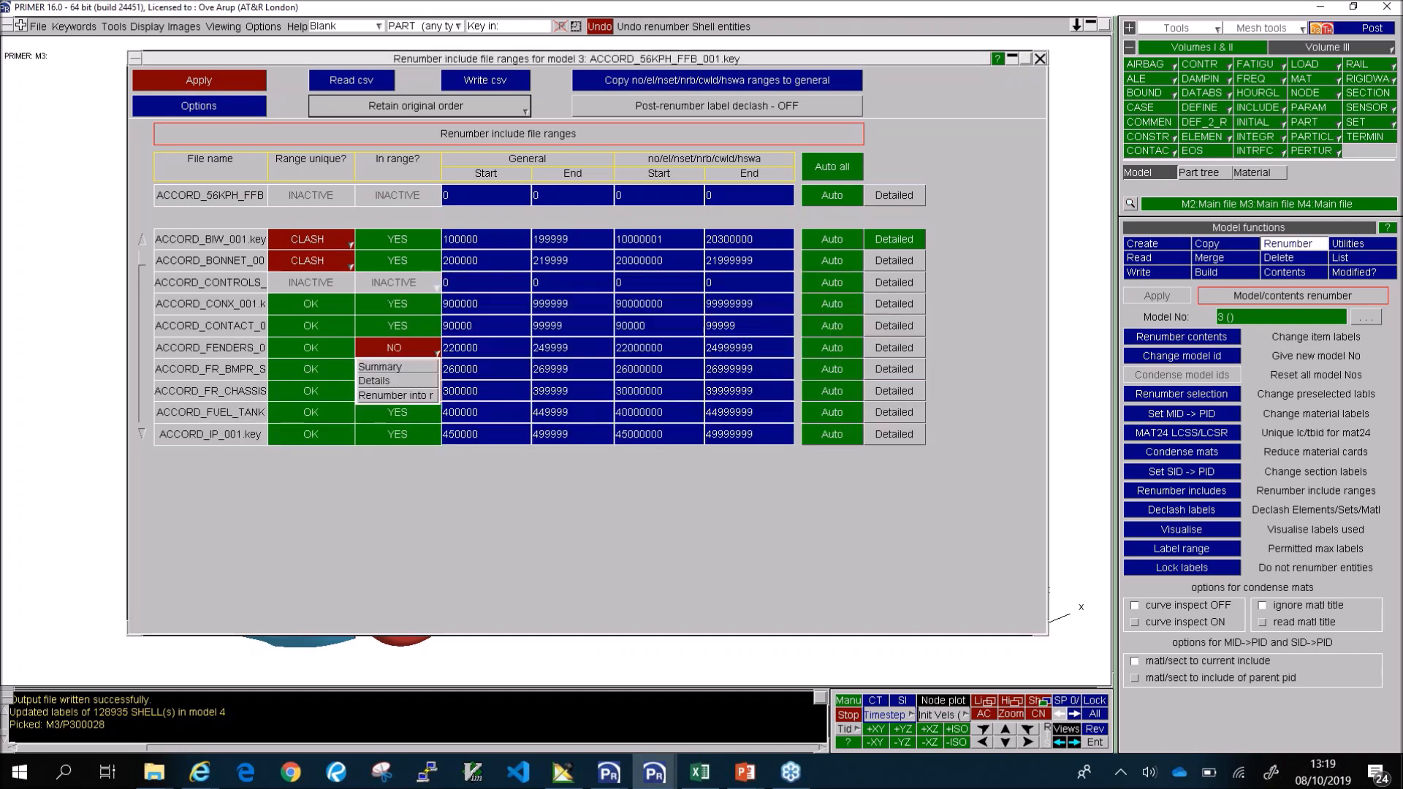
pyautogui.click(399, 381)
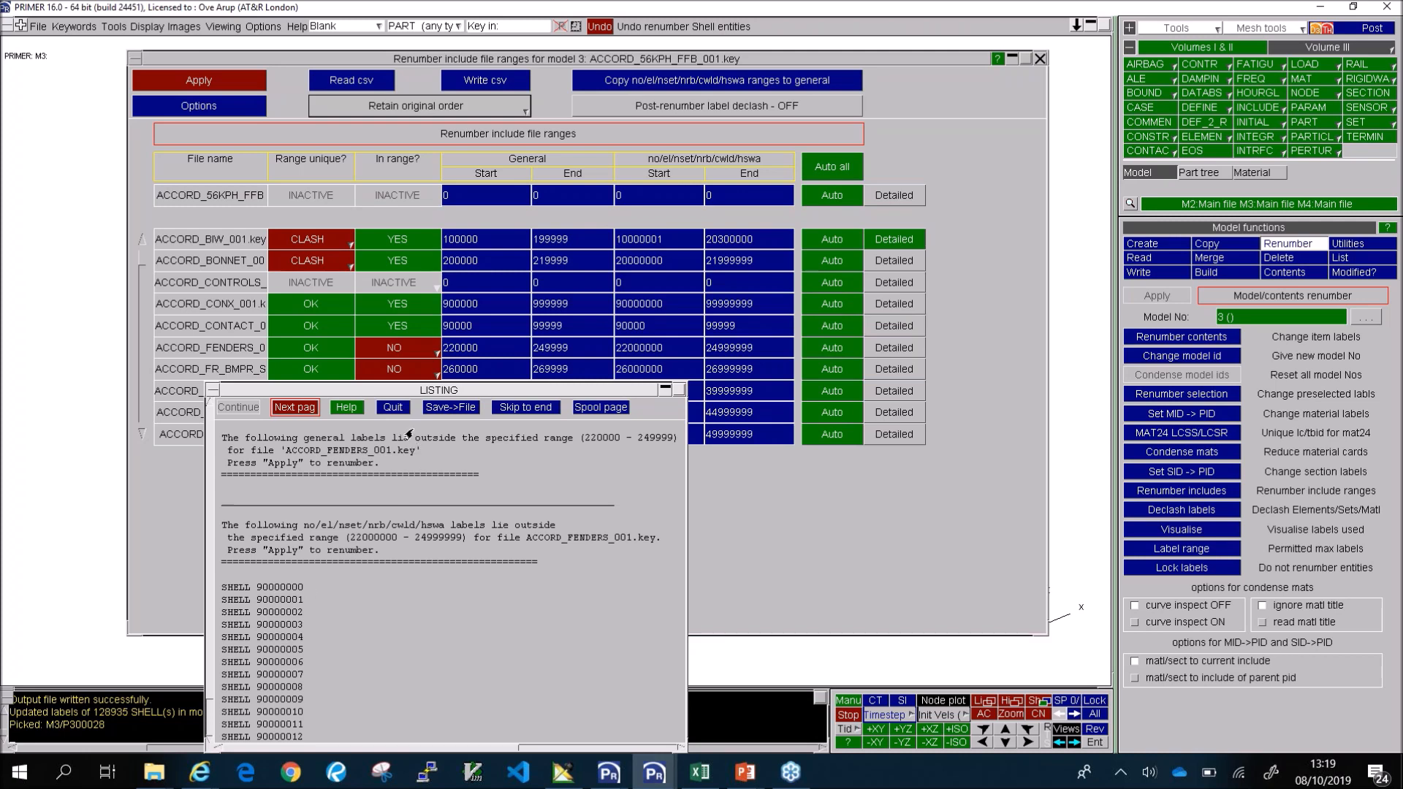
pyautogui.click(390, 410)
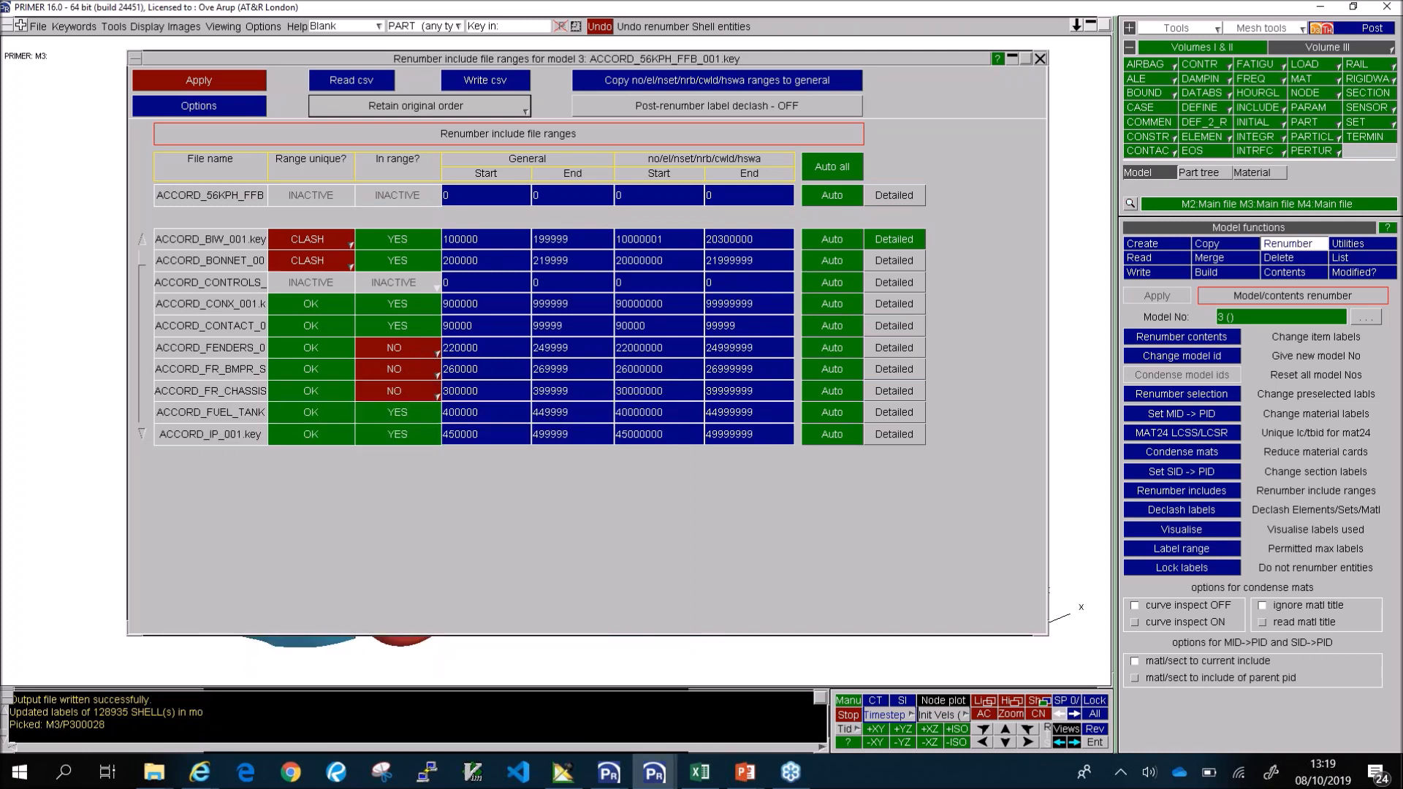
# - Renumber the contents of the ACCORD_FENDERS_001.key include into its specified label range
pyautogui.click(435, 350)
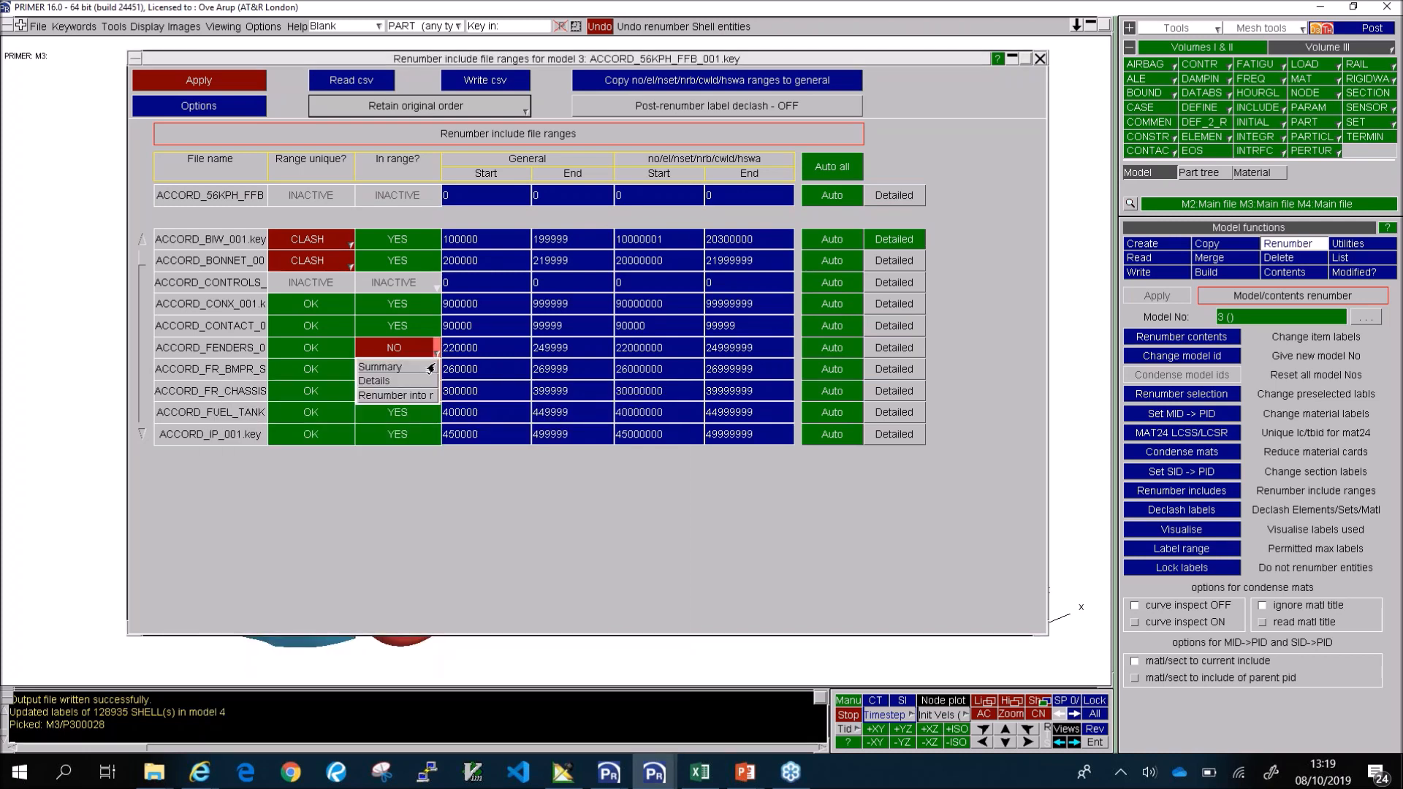
pyautogui.click(398, 395)
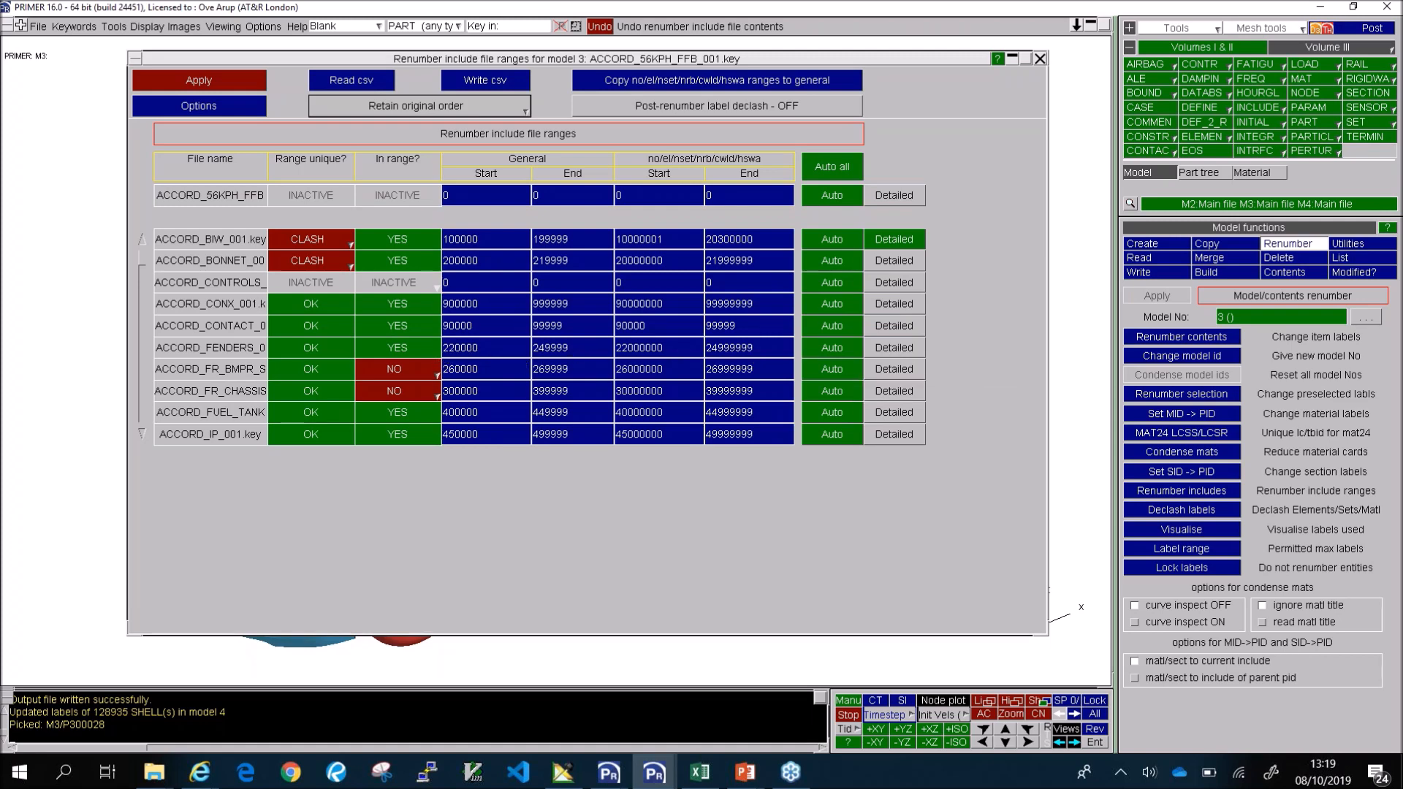
# - Activate detailed label ranges for SOLID and BEAM in the front bumper skin include, and set the SOLID range to 16000000–16999999
pyautogui.click(892, 369)
pyautogui.moveTo(1188, 174); pyautogui.dragTo(736, 69)
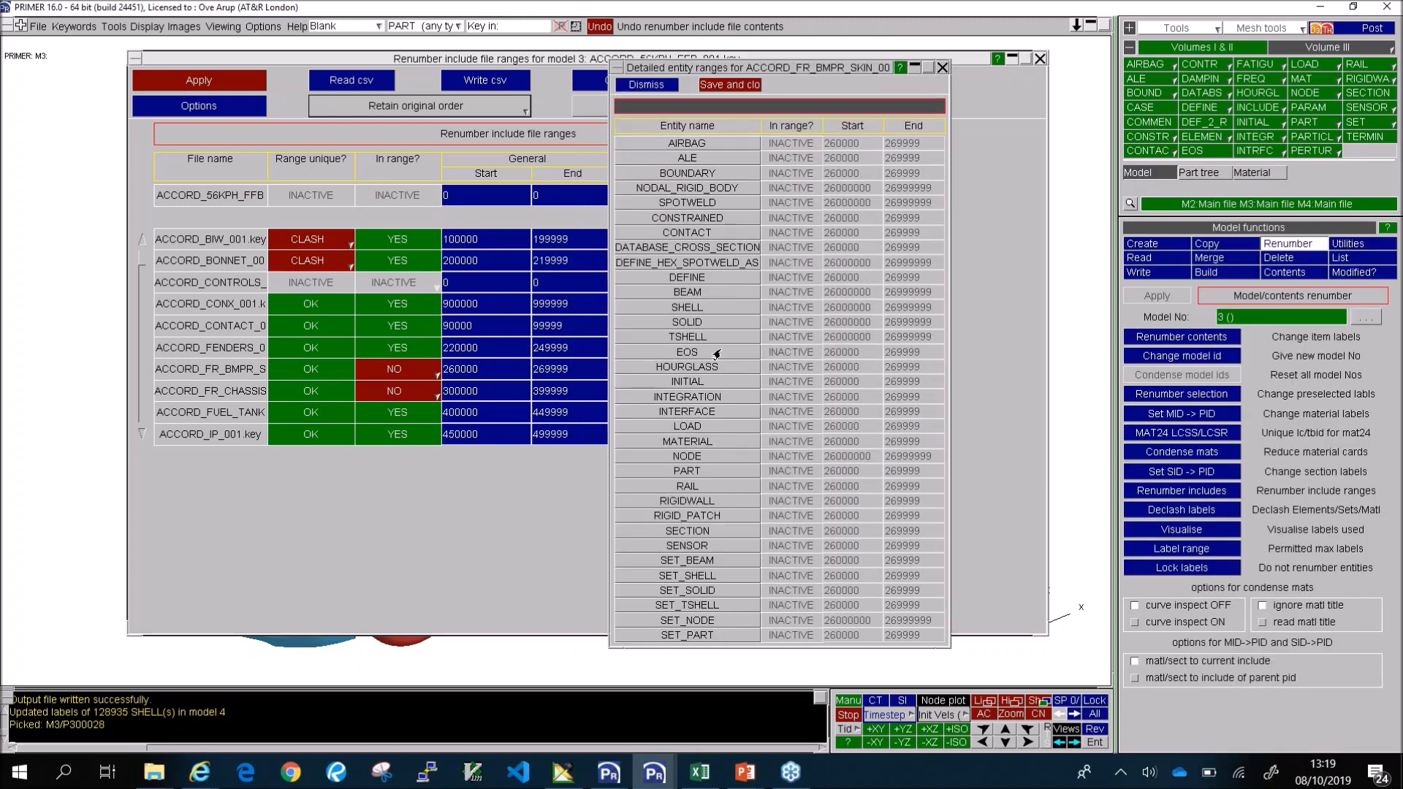
pyautogui.click(704, 325)
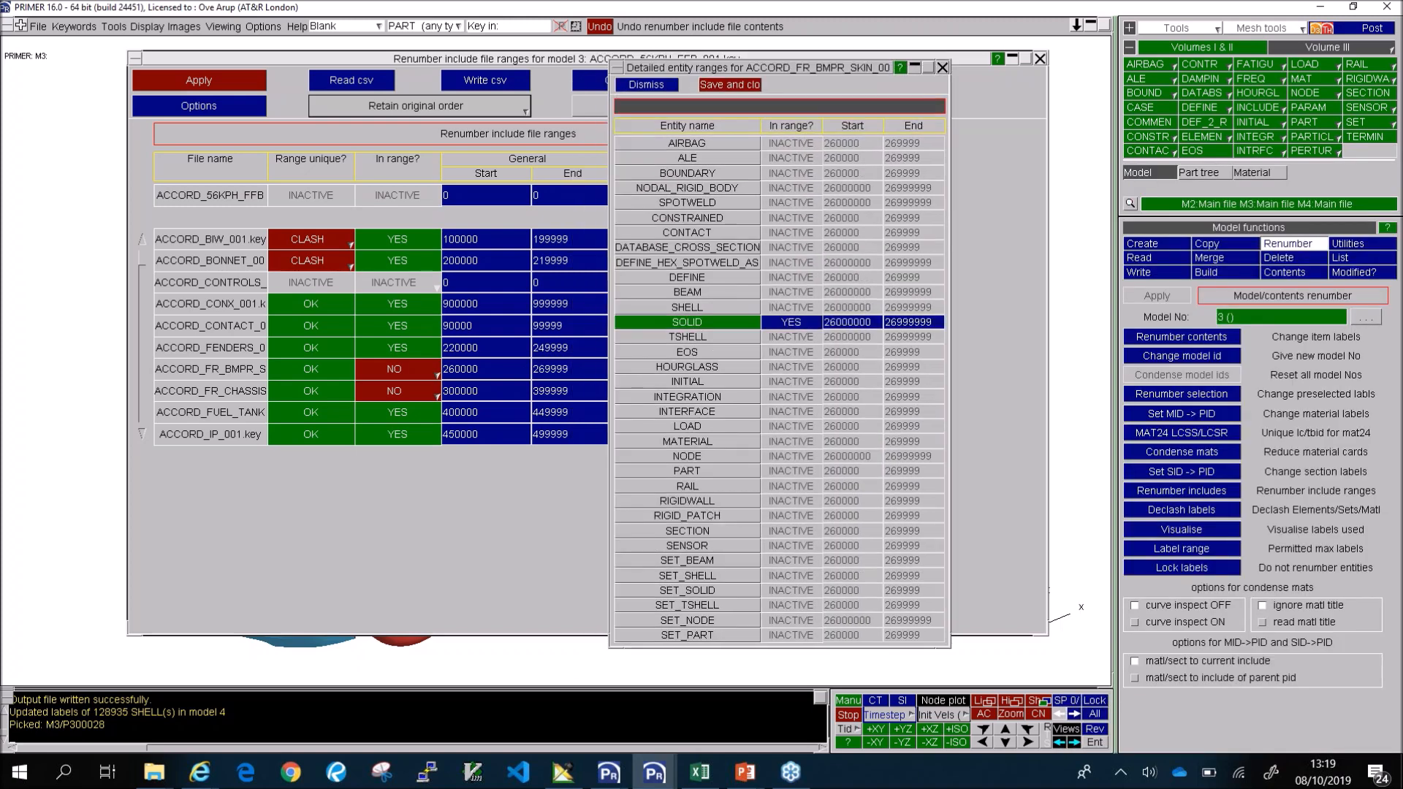
pyautogui.click(708, 293)
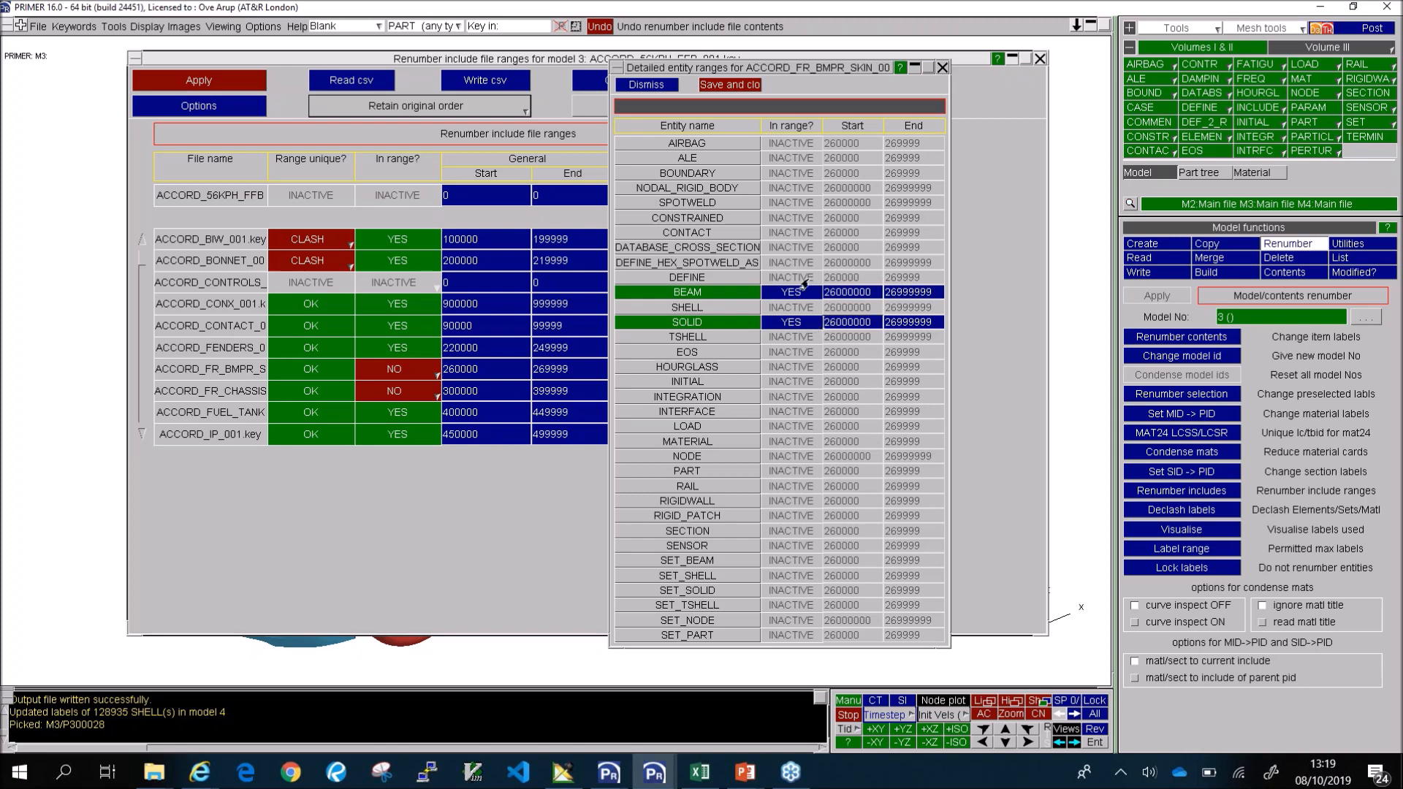
pyautogui.moveTo(830, 324); pyautogui.dragTo(809, 323)
pyautogui.write('1')
pyautogui.write('1')
# - Save the front bumper skin's detailed entity ranges and adjust its nel/gen ranges to include them
pyautogui.click(729, 84)
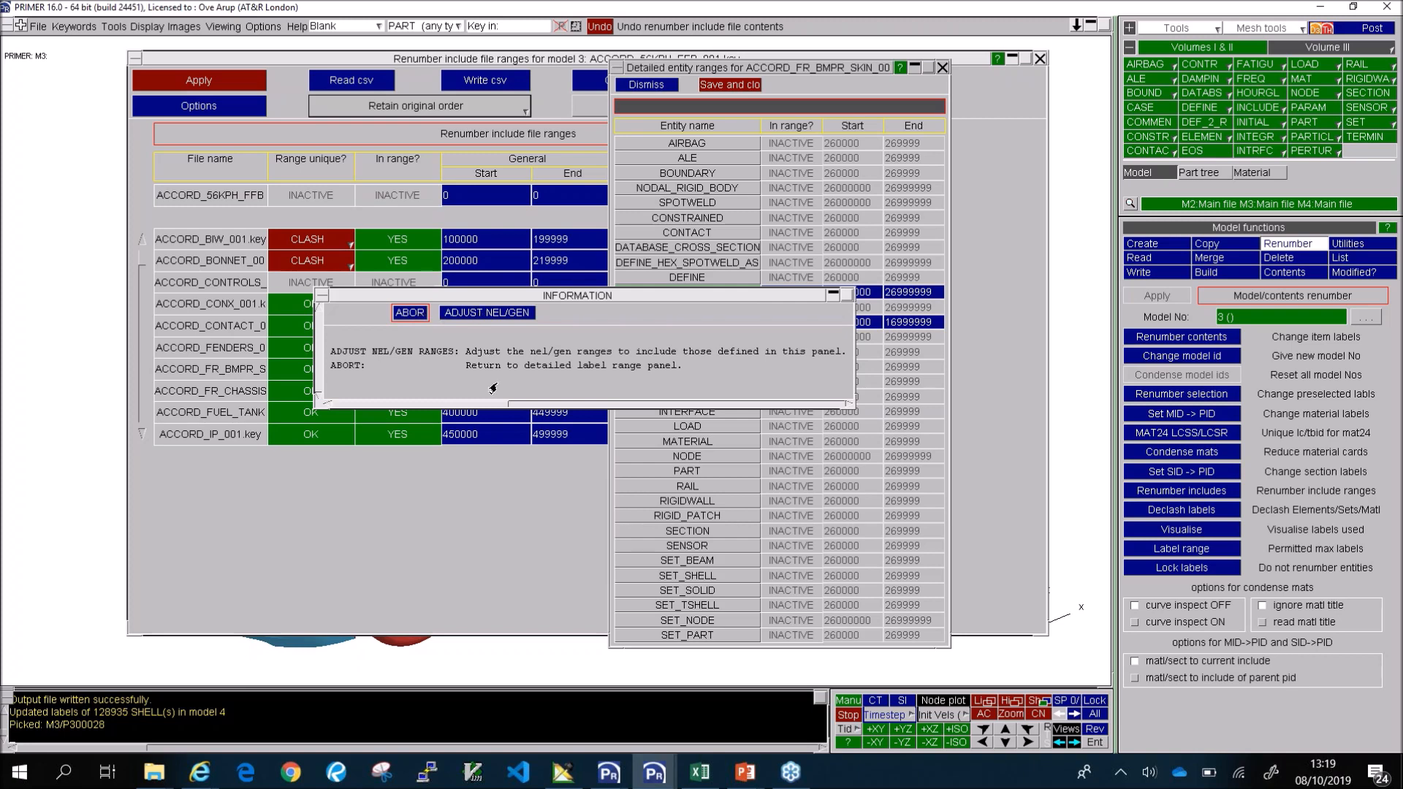
pyautogui.moveTo(773, 298); pyautogui.dragTo(749, 408)
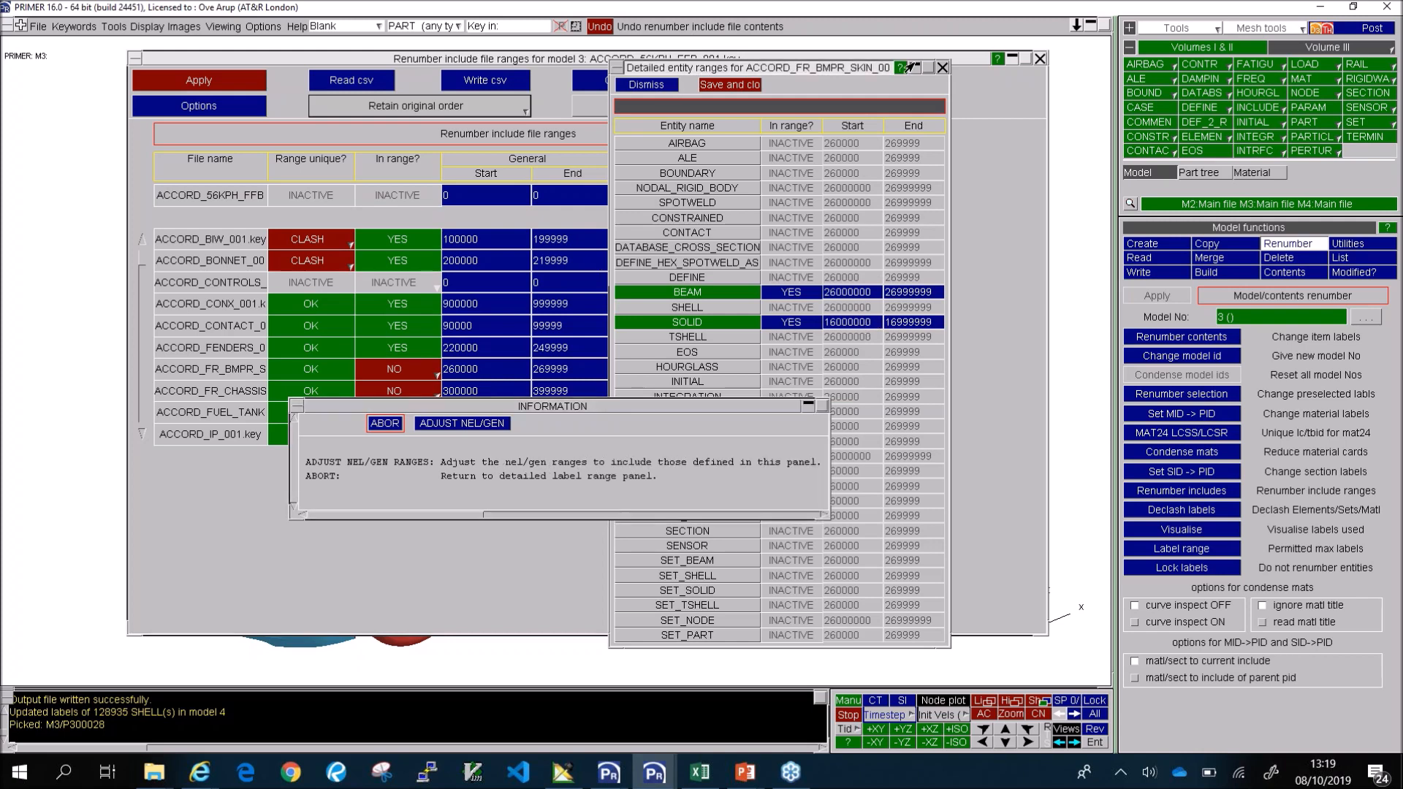
pyautogui.moveTo(697, 70); pyautogui.dragTo(1043, 73)
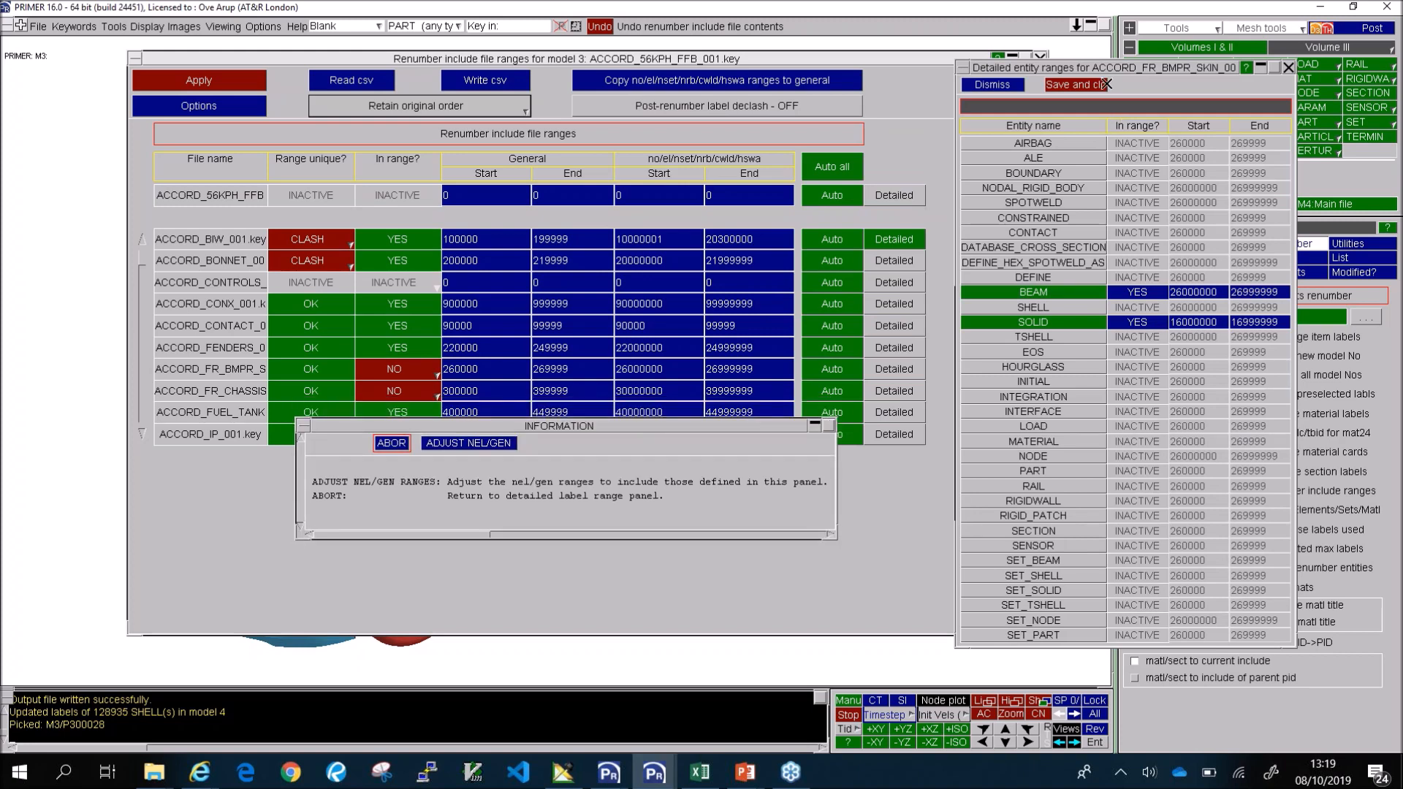
pyautogui.moveTo(1095, 71); pyautogui.dragTo(1079, 67)
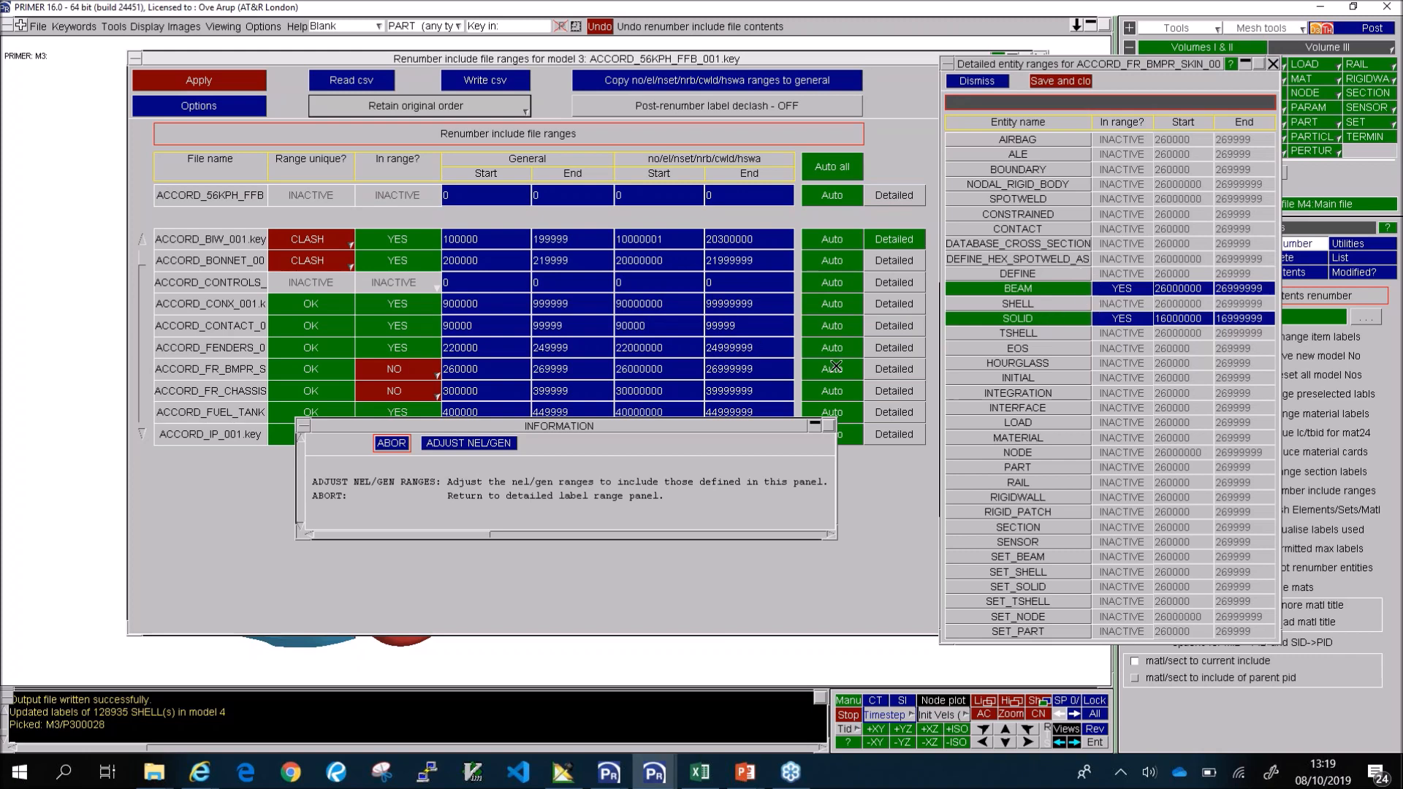
pyautogui.click(451, 444)
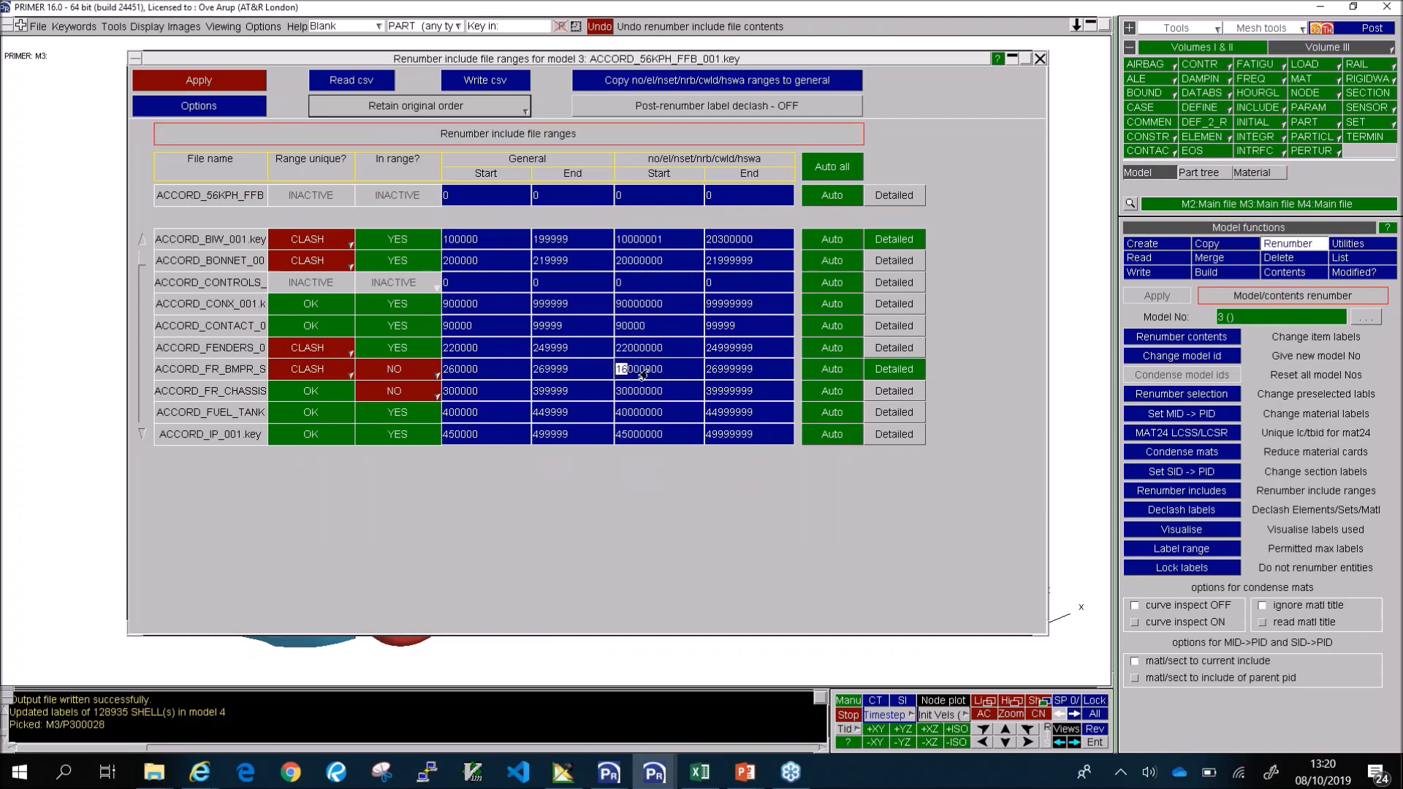
# - Review the front bumper skin include's element start label and its saved detailed entity ranges
pyautogui.moveTo(648, 373); pyautogui.dragTo(585, 378)
pyautogui.rightClick(399, 375)
pyautogui.click(915, 364)
pyautogui.moveTo(1121, 178); pyautogui.dragTo(1026, 136)
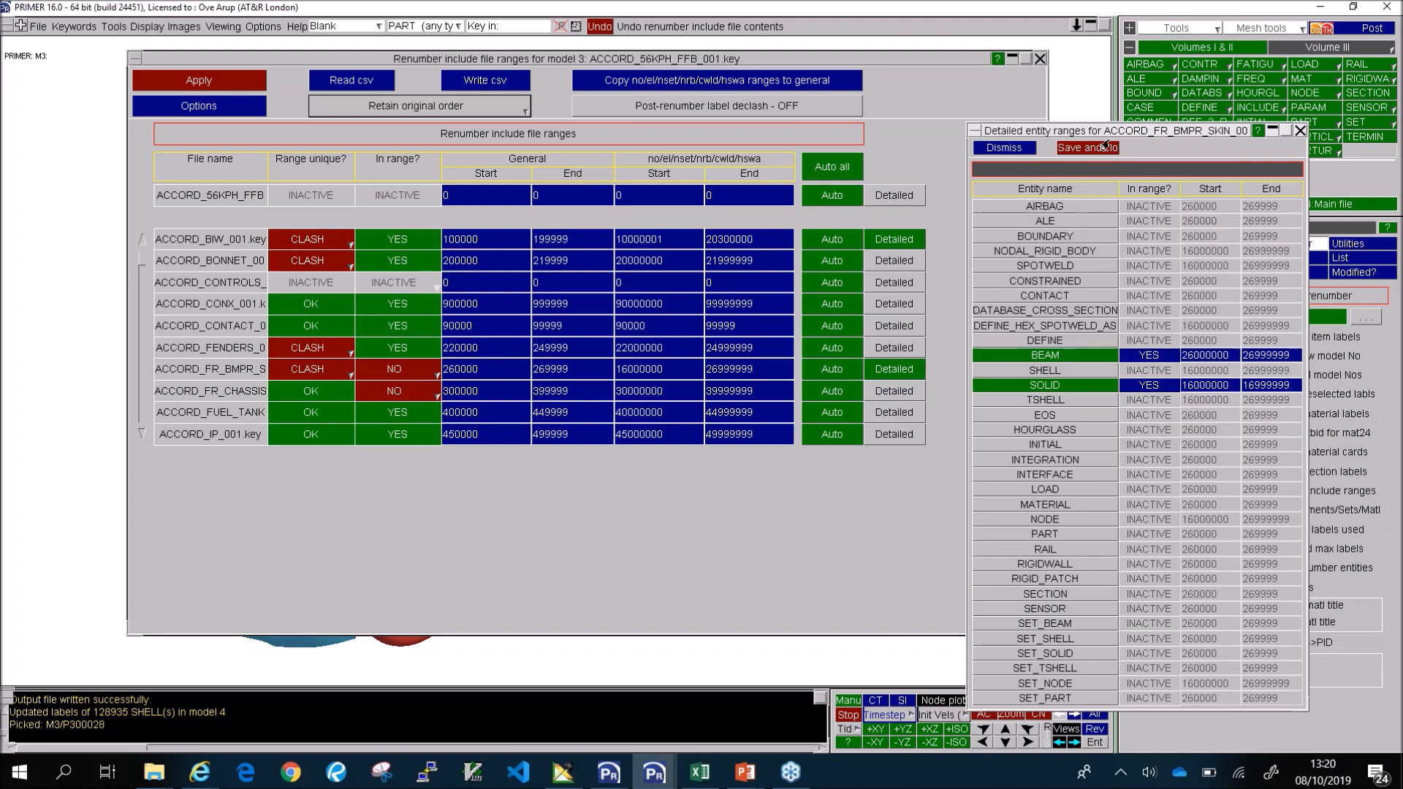
pyautogui.moveTo(1105, 131); pyautogui.dragTo(869, 119)
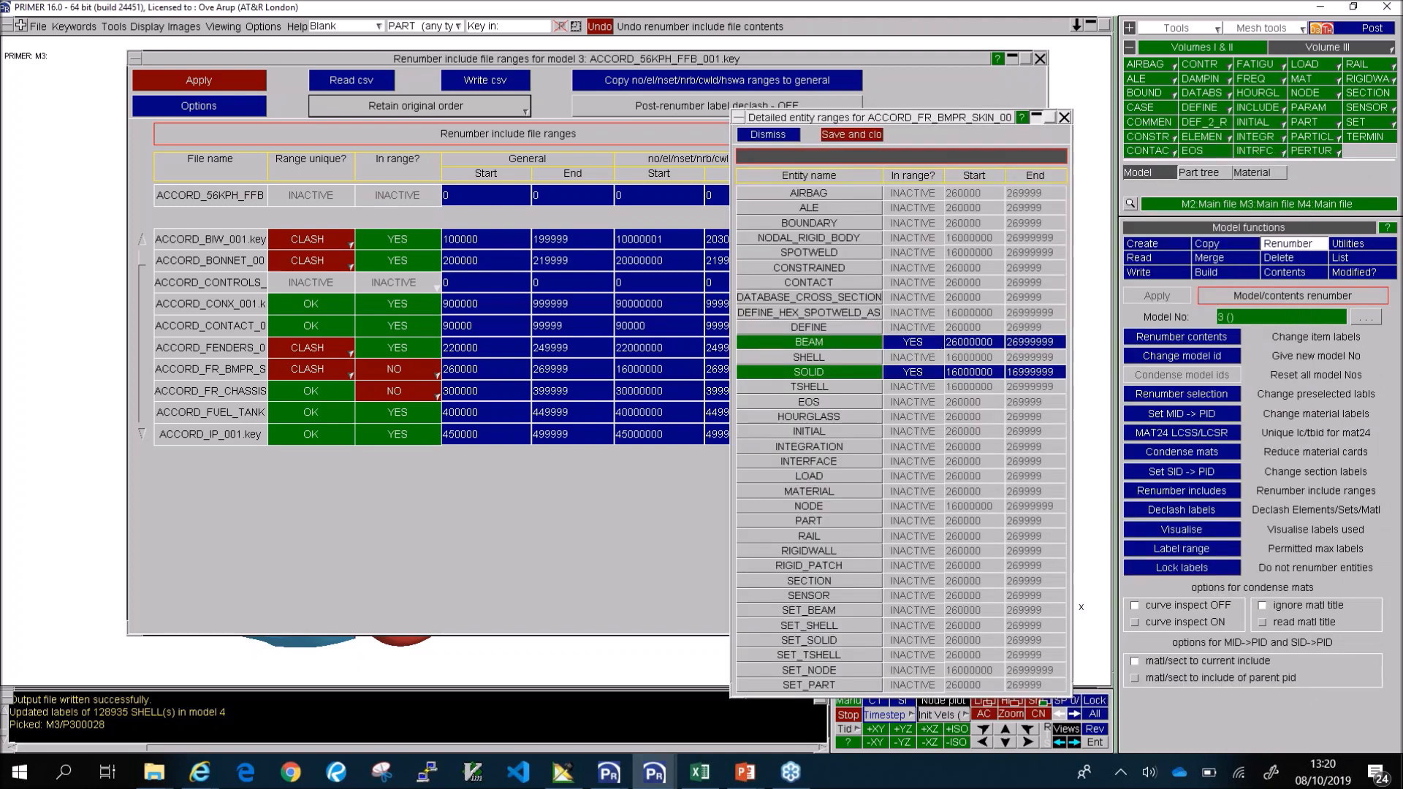
pyautogui.click(1064, 117)
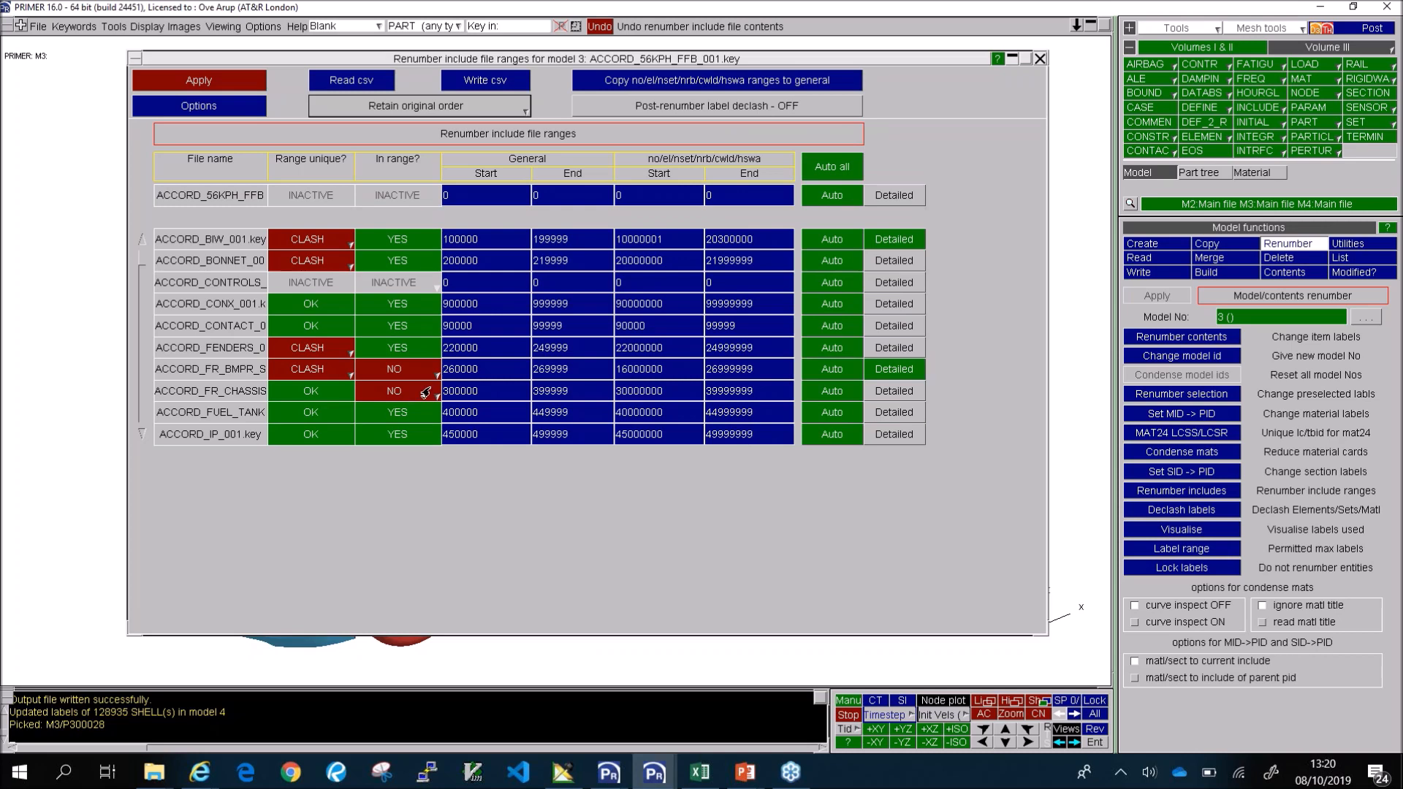
# - Apply the include file ranges, renumber the out-of-range front bumper skin and front chassis entities, and continue despite the numbering clashes
pyautogui.click(219, 81)
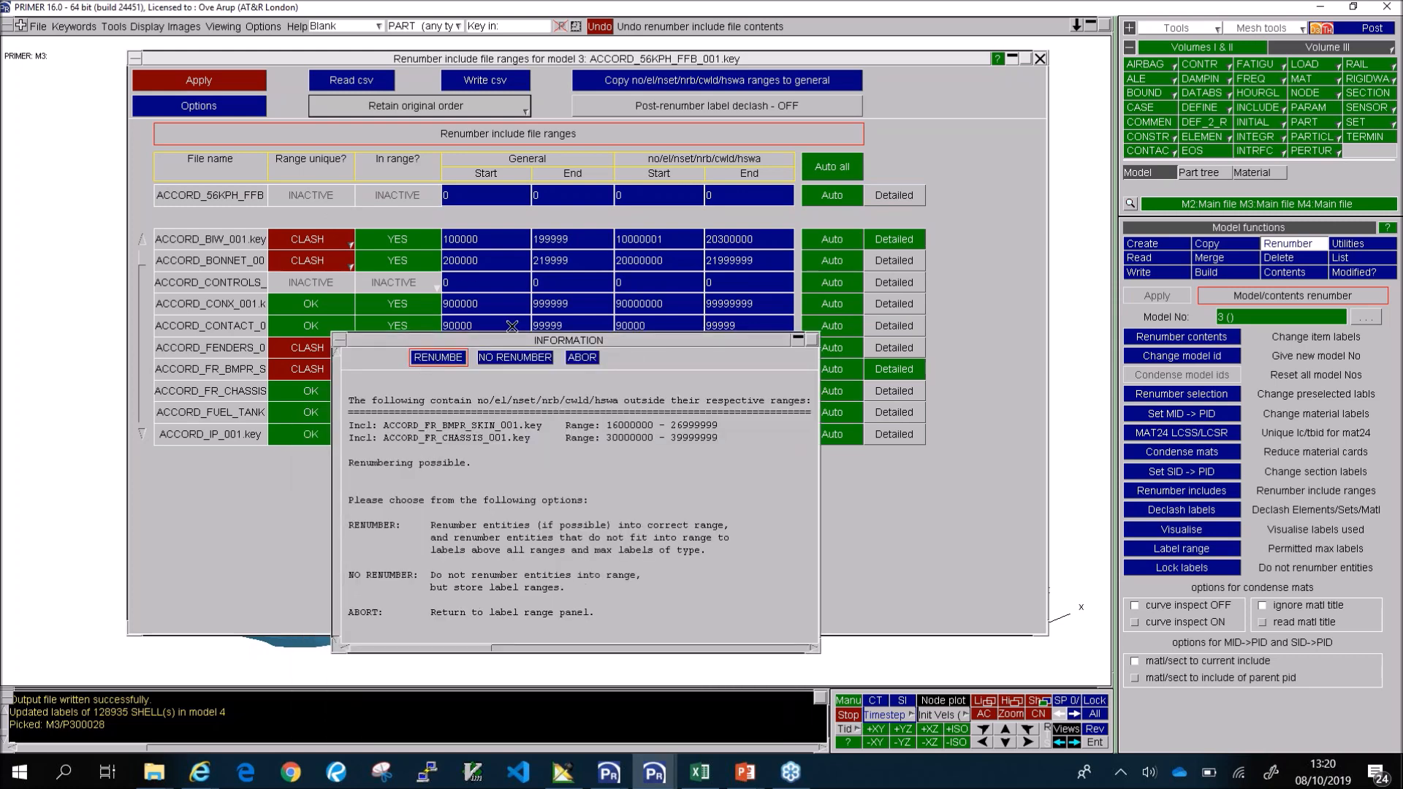
pyautogui.click(438, 357)
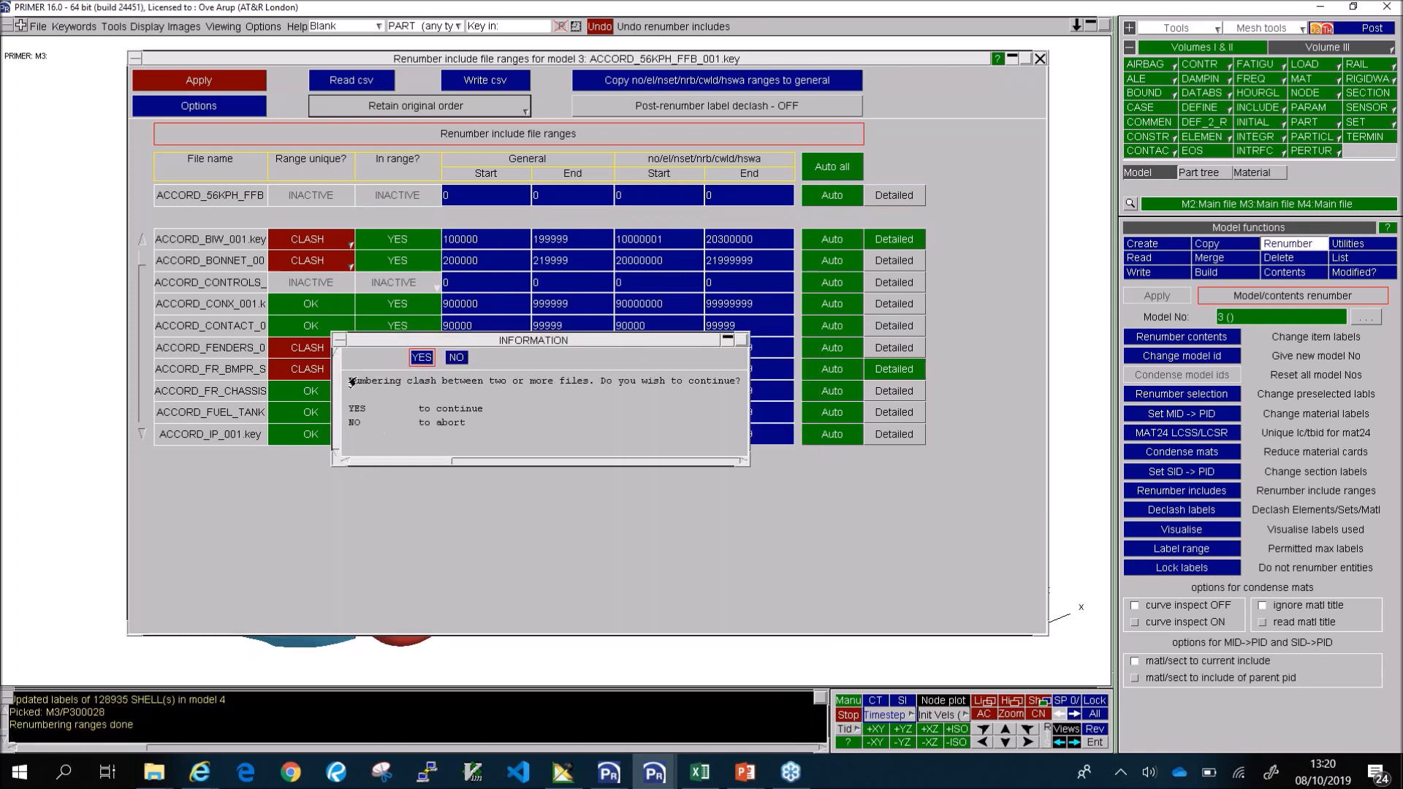
pyautogui.click(421, 357)
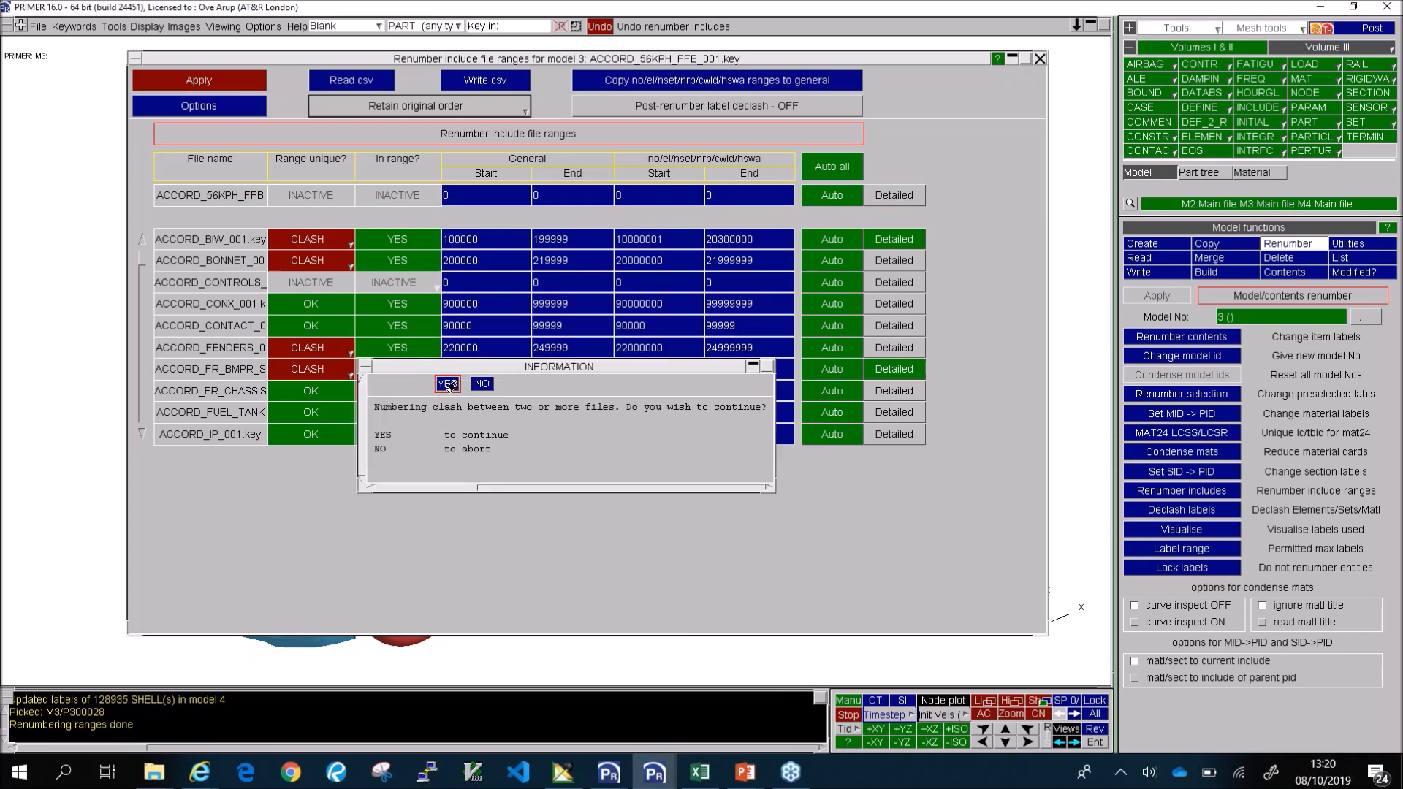
pyautogui.click(448, 384)
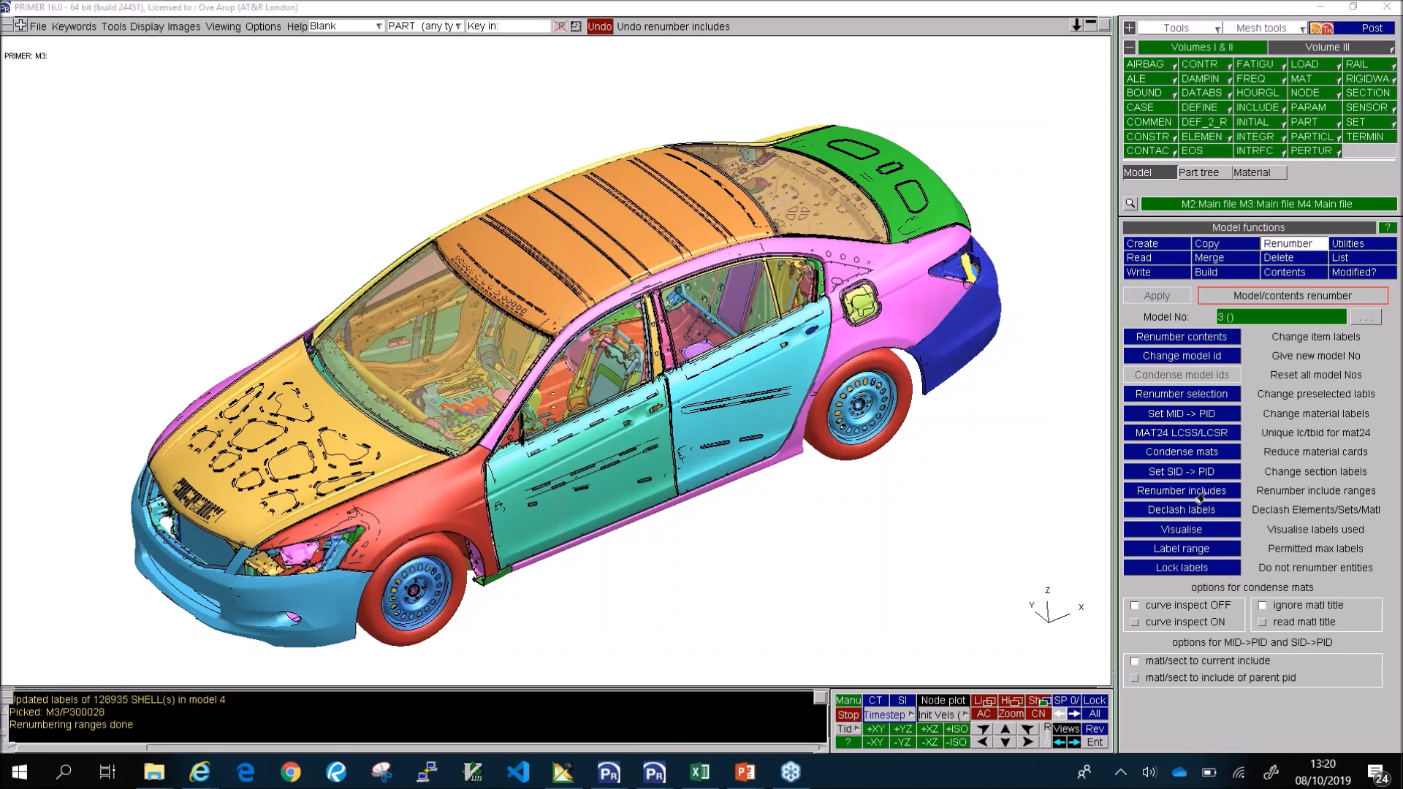
# - Reopen the include range renumbering for model 3 and copy the no/el/nset/nrb/cwld/hswa ranges to the general ranges
pyautogui.click(1201, 497)
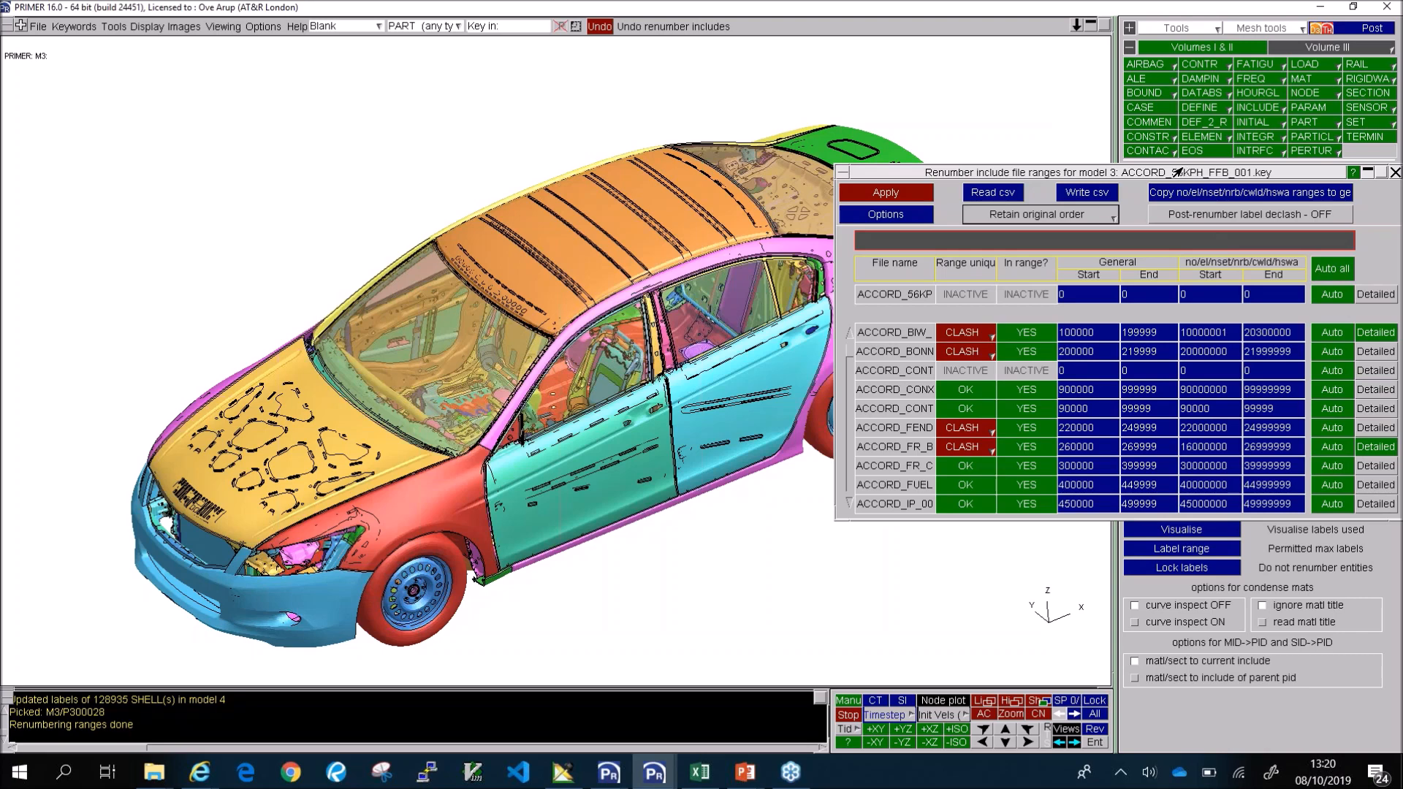
pyautogui.moveTo(1177, 172); pyautogui.dragTo(414, 162)
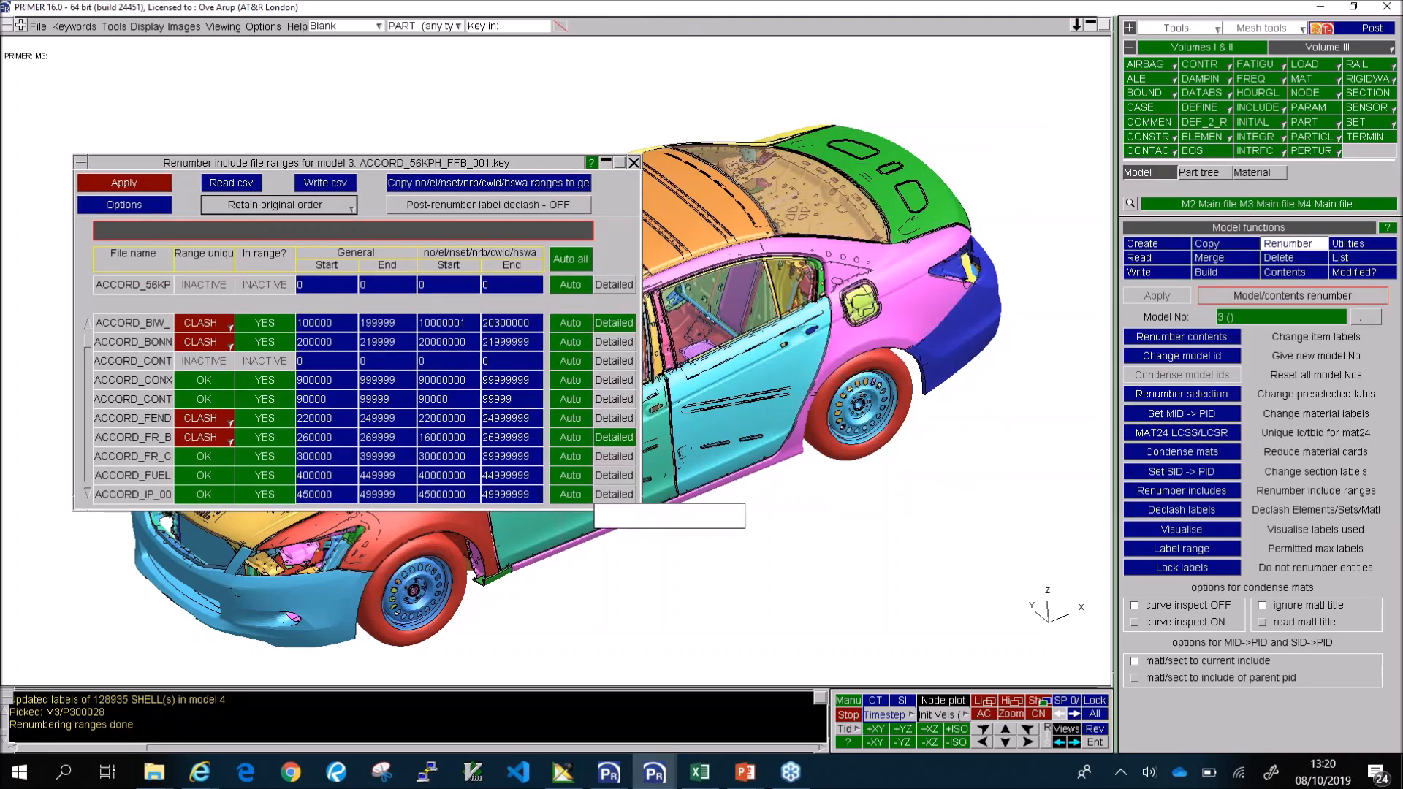
pyautogui.moveTo(633, 508); pyautogui.dragTo(771, 636)
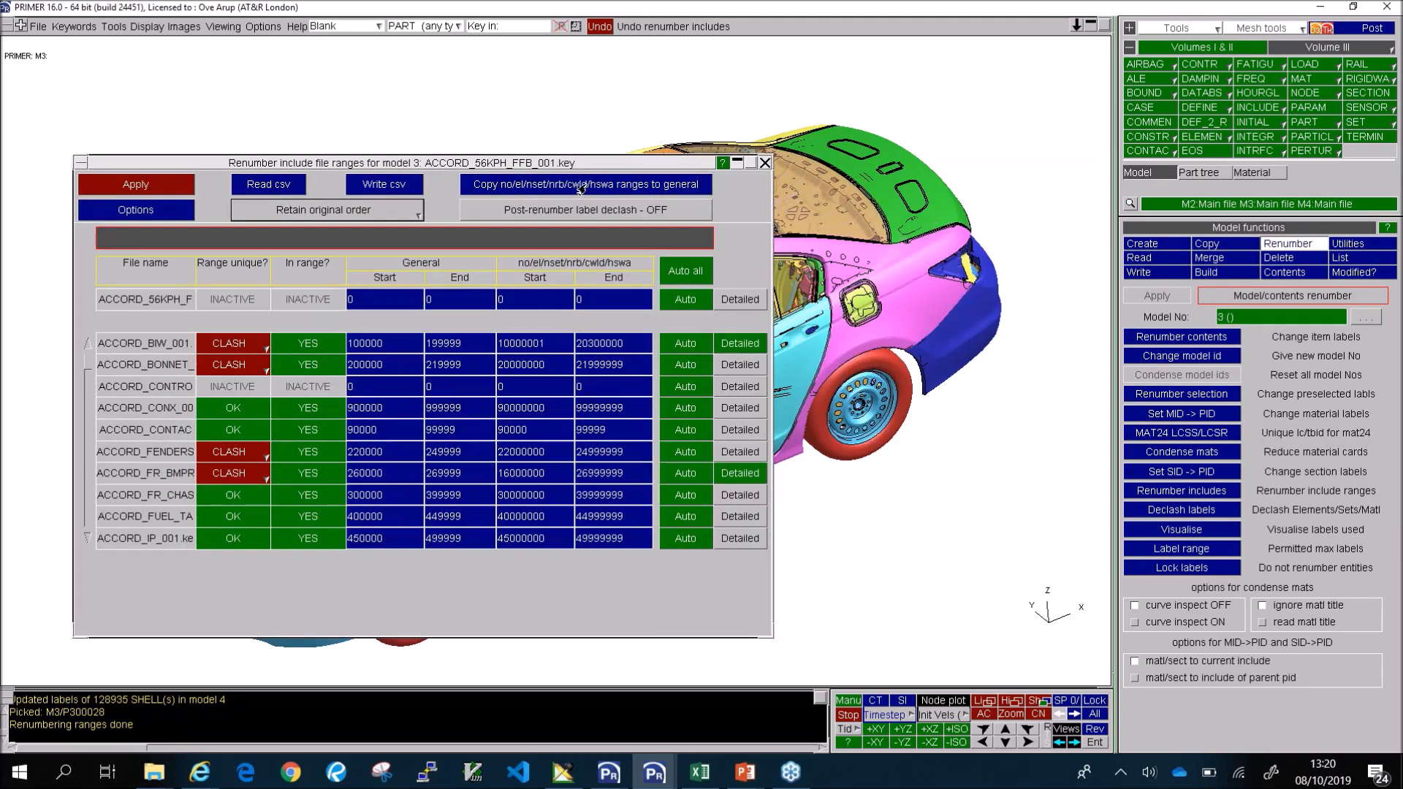
pyautogui.click(586, 187)
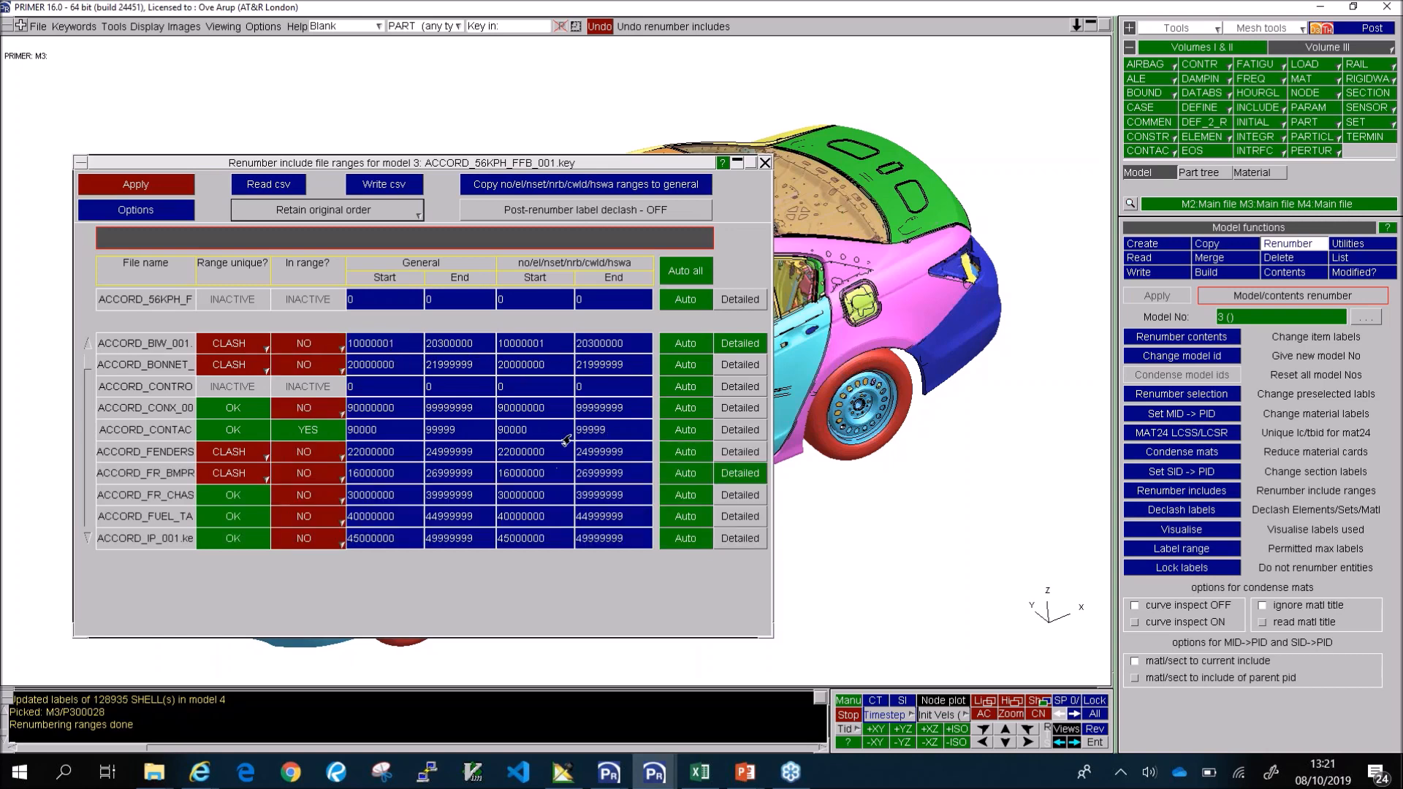
# - Sort the include files by no/el/nset/nrb/cwld/hswa range and restore their original order
pyautogui.click(336, 213)
pyautogui.click(335, 213)
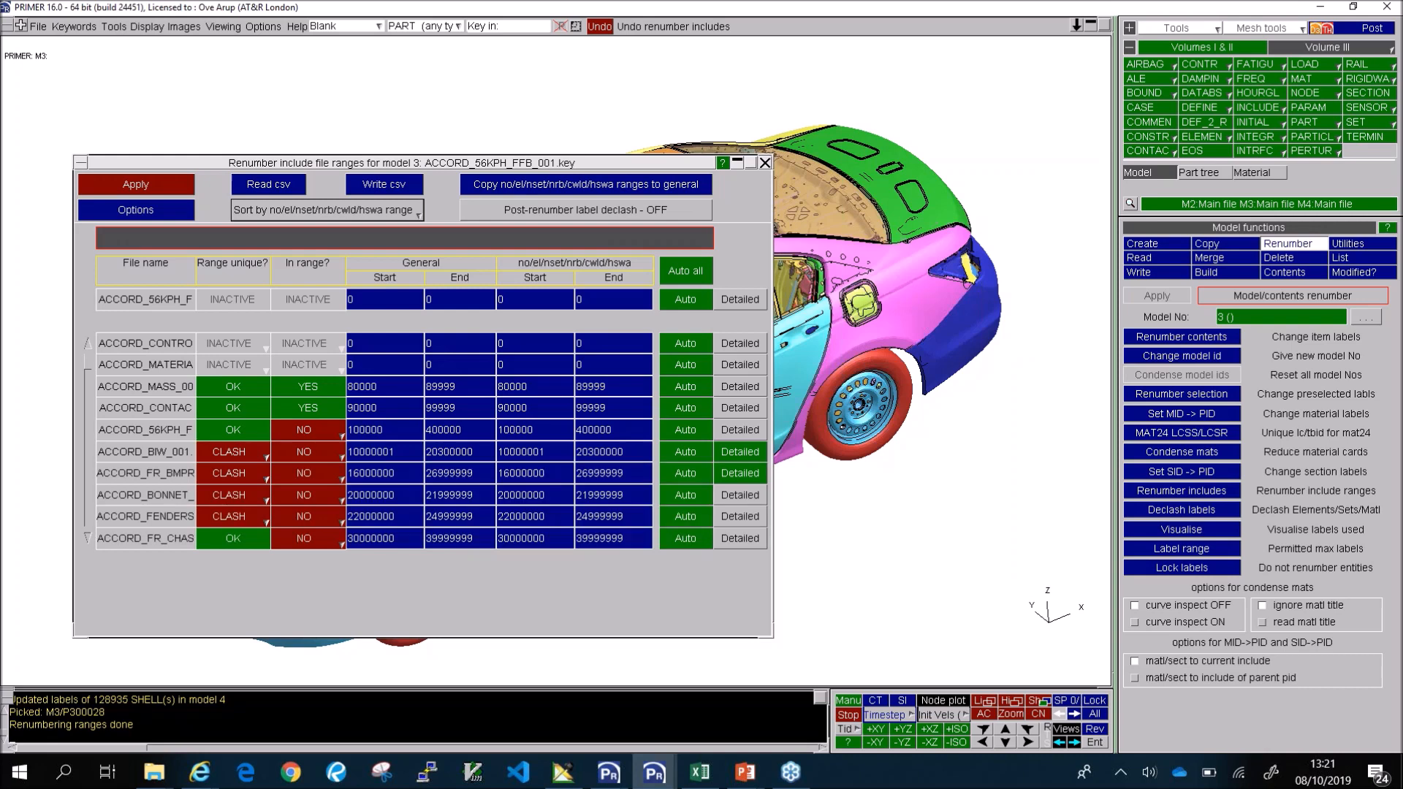
pyautogui.click(335, 214)
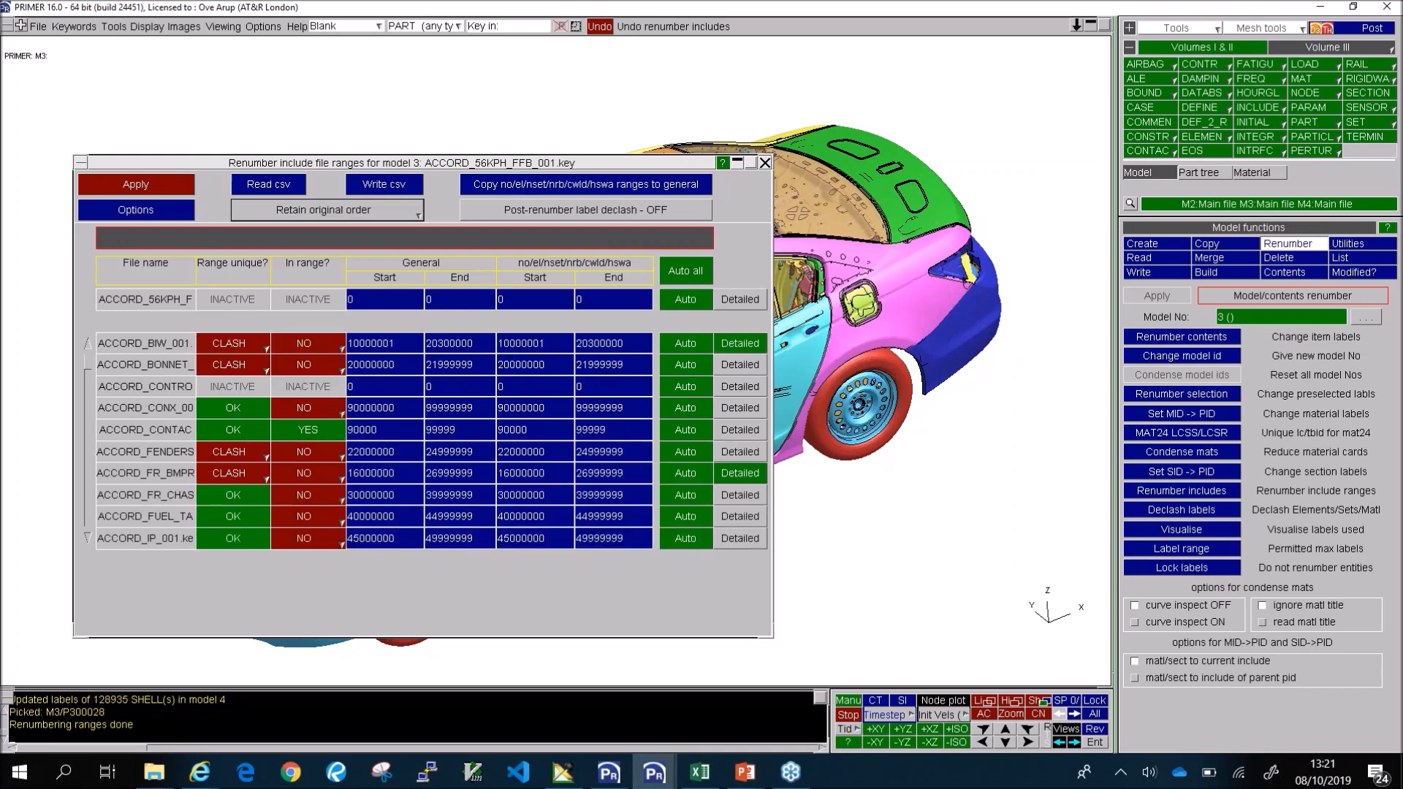
pyautogui.click(418, 215)
# - Switch to INCL_Numbering.csv in Excel, widen the file name column, and examine the general and node/element ranges of each include
pyautogui.moveTo(709, 776)
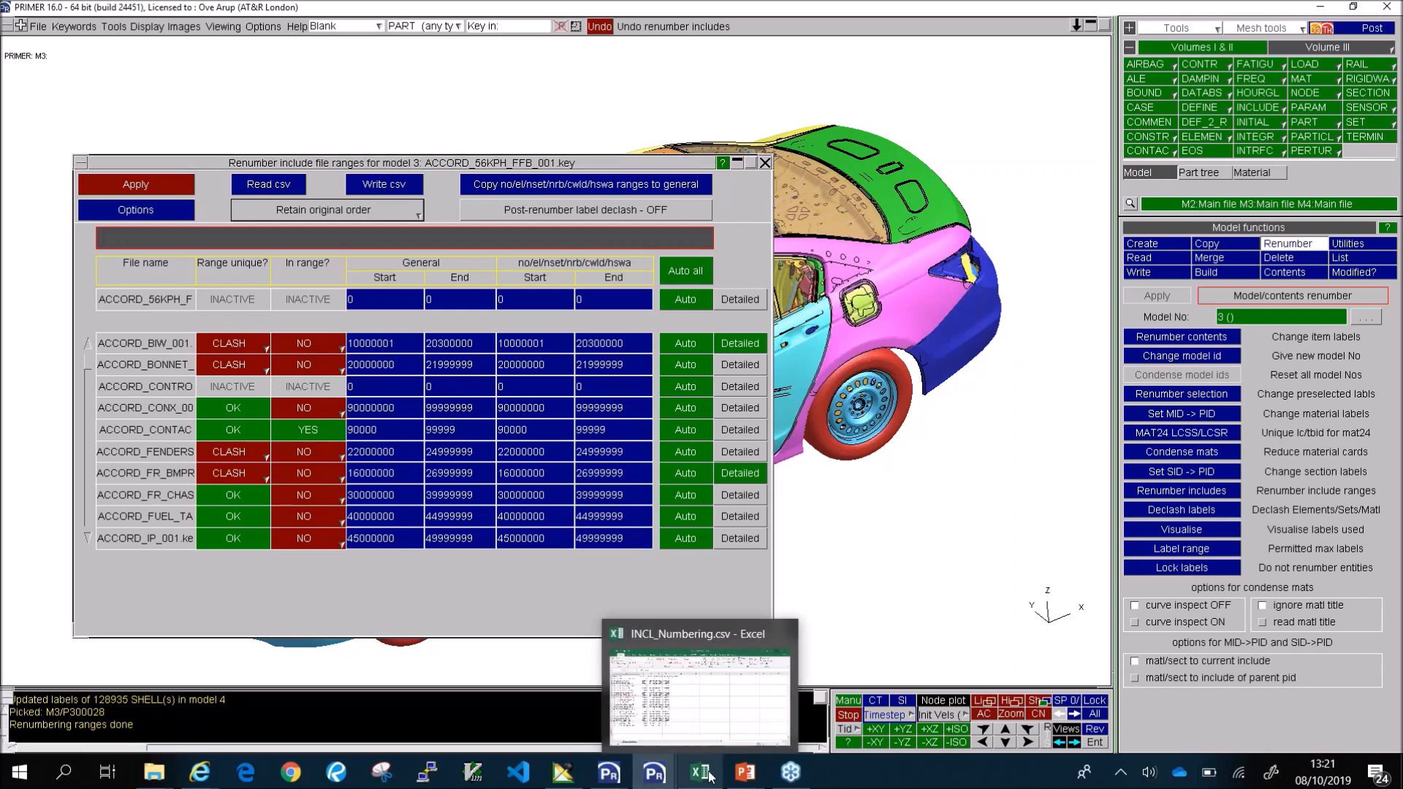
pyautogui.moveTo(693, 721)
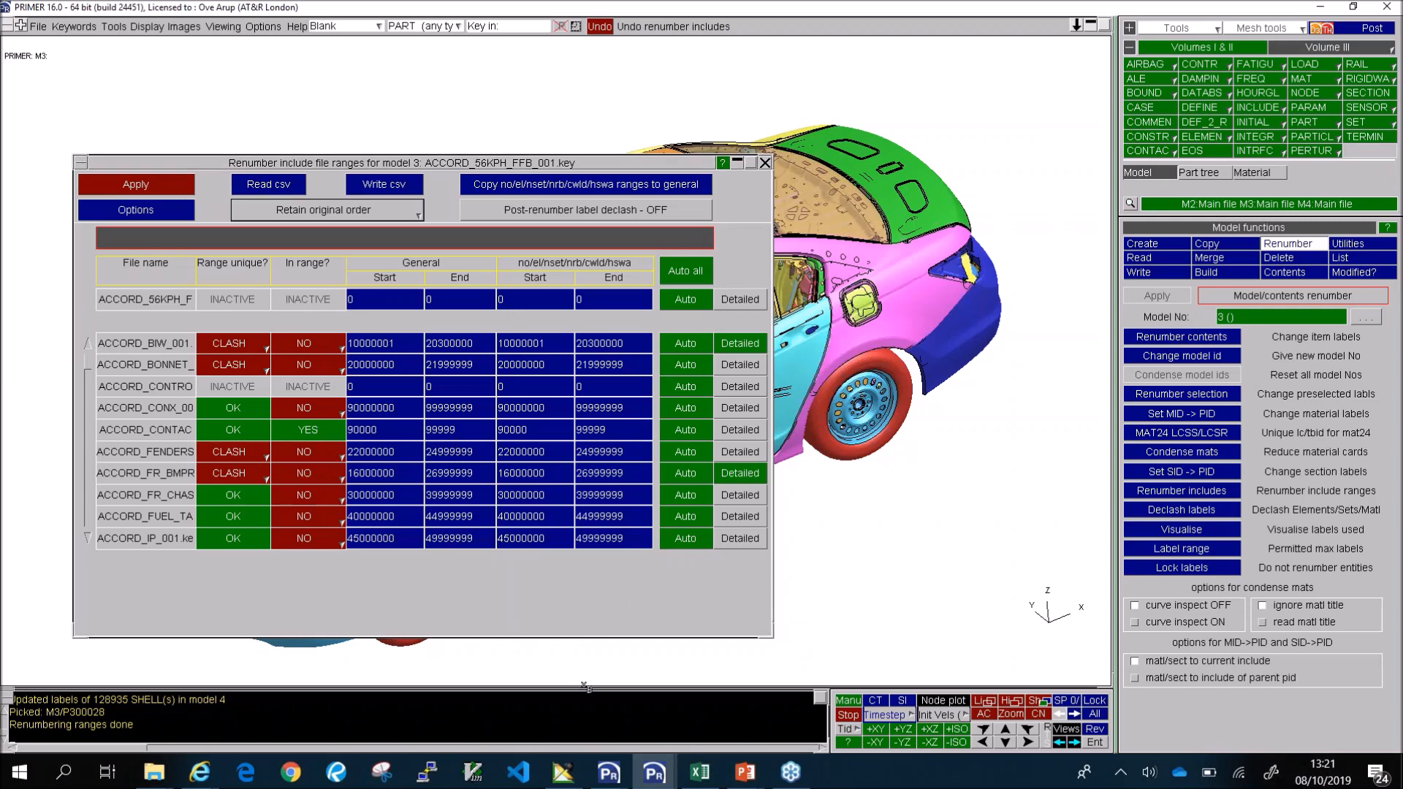
pyautogui.click(690, 718)
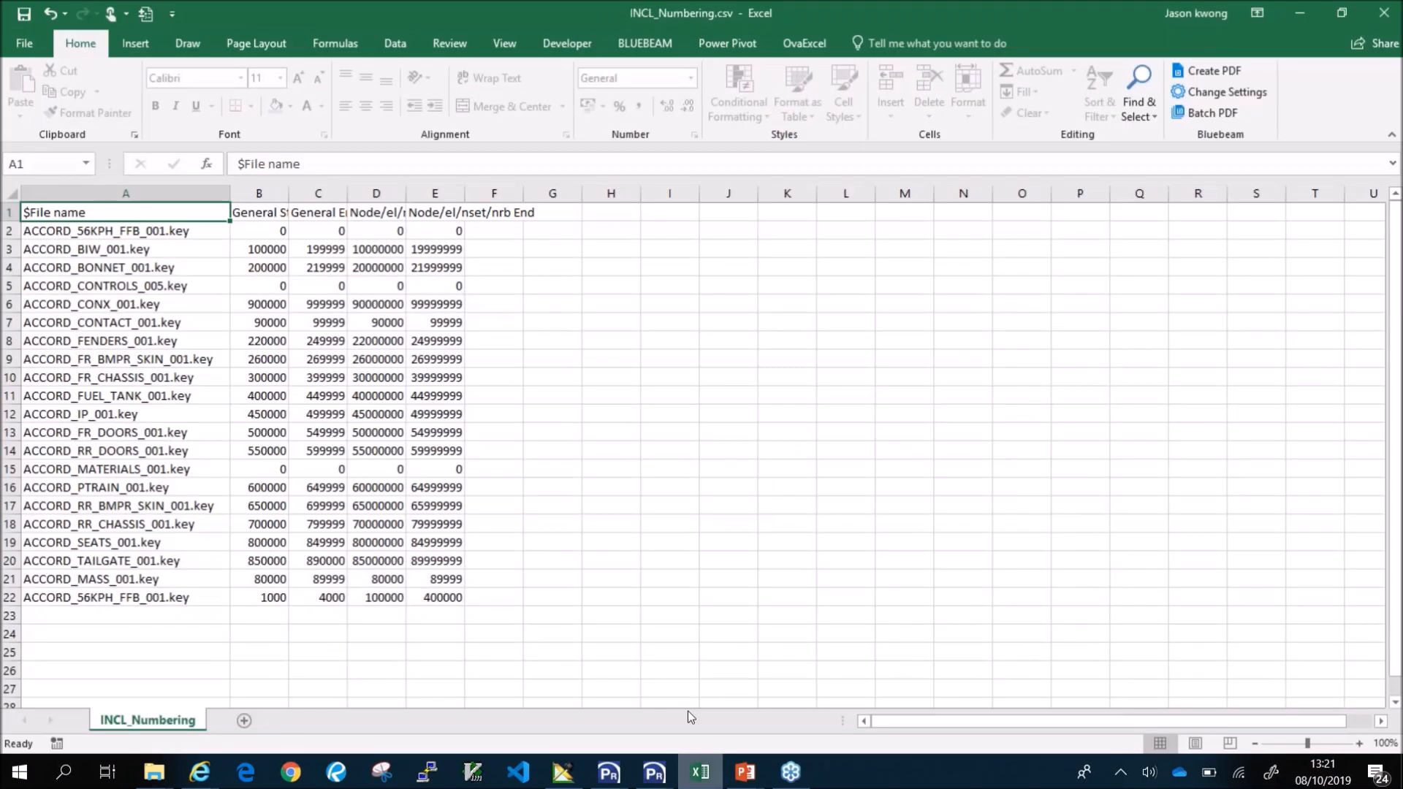
pyautogui.click(176, 248)
pyautogui.moveTo(229, 198); pyautogui.dragTo(266, 198)
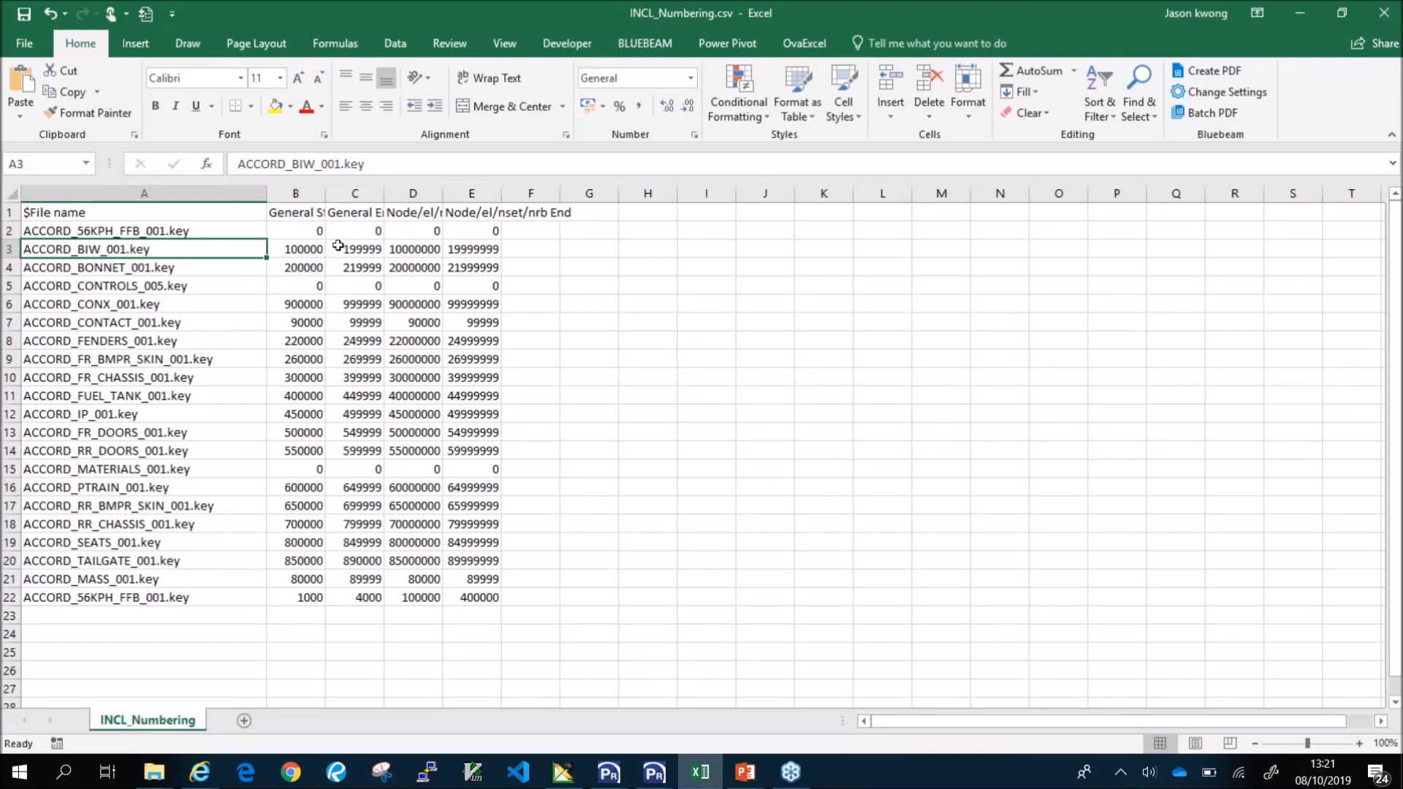
pyautogui.click(1298, 11)
# - Set the general start label to 100000 for the BIW include and 2000000 for the bonnet include, and close the range editor without applying
pyautogui.click(409, 346)
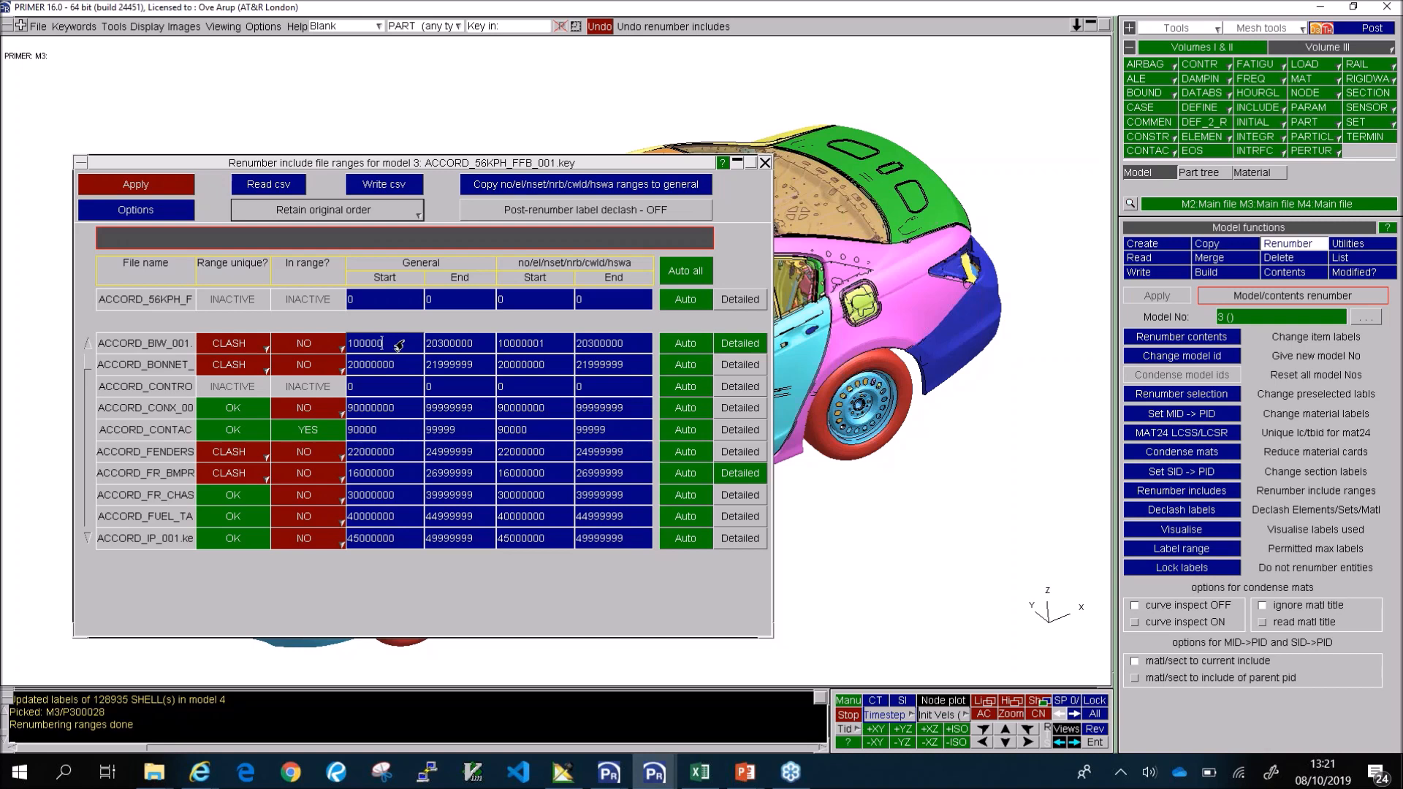
pyautogui.press('Return')
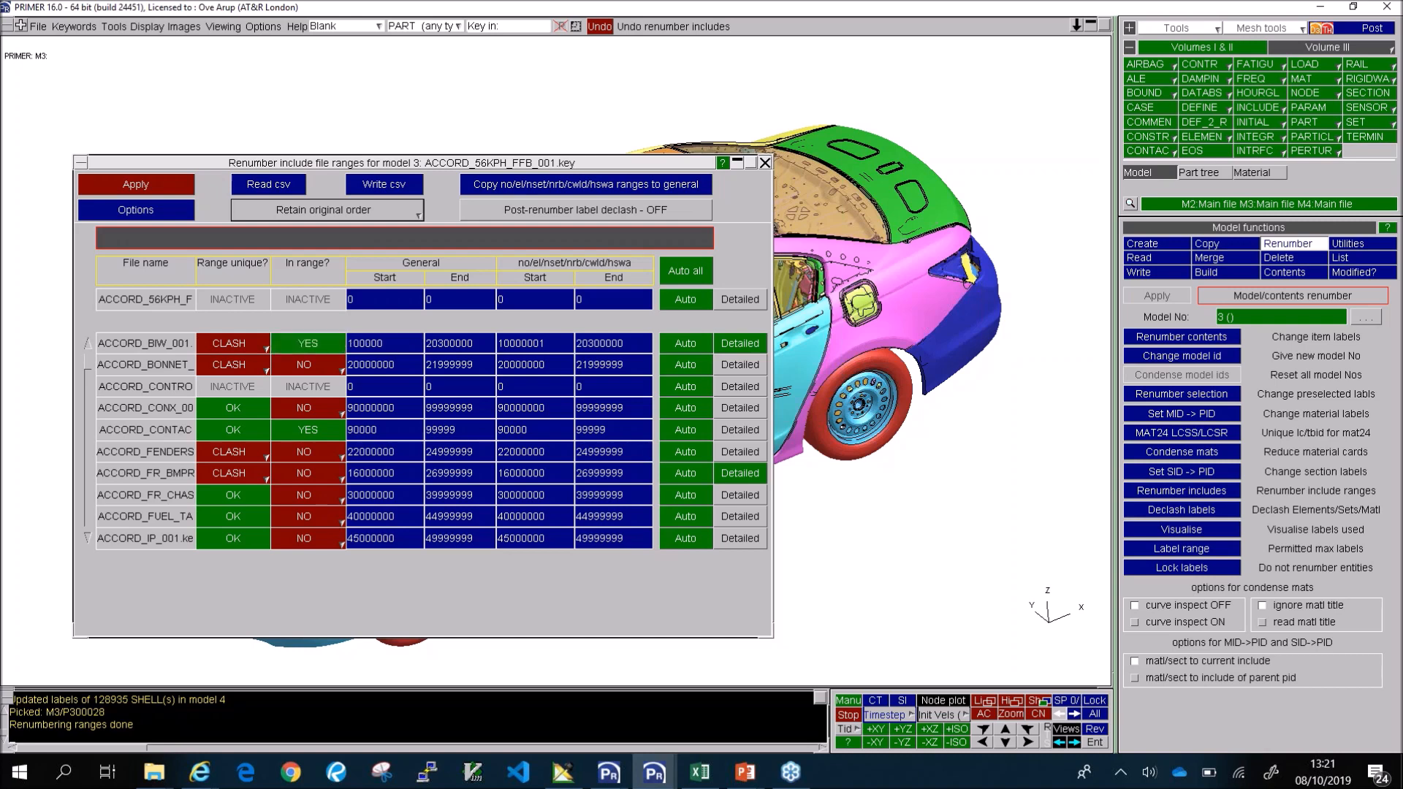
pyautogui.click(414, 368)
pyautogui.press('BackSpace')
pyautogui.press('BackSpace')
pyautogui.press('BackSpace')
pyautogui.press('BackSpace')
pyautogui.press('BackSpace')
pyautogui.press('BackSpace')
pyautogui.press('BackSpace')
pyautogui.press('BackSpace')
pyautogui.write('2000000')
pyautogui.click(765, 162)
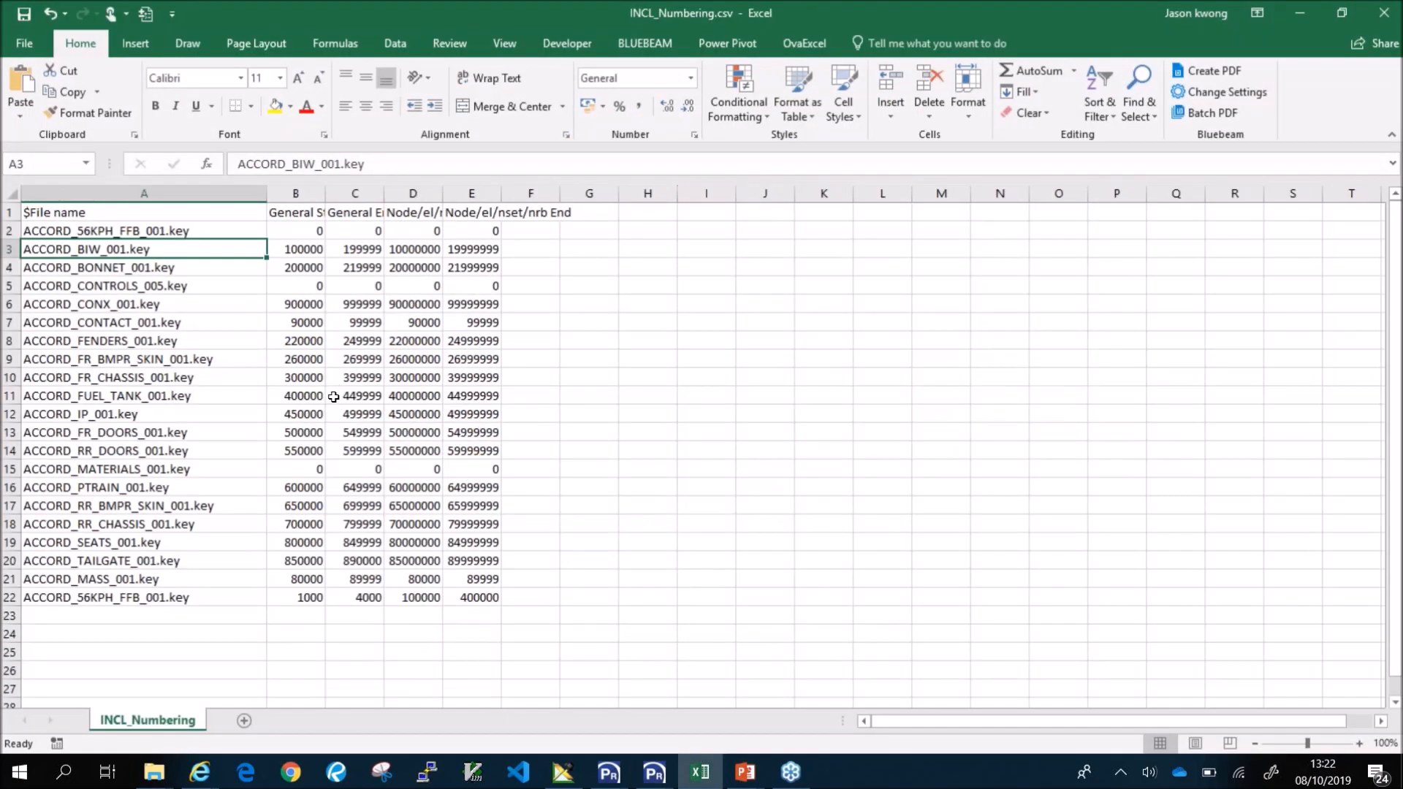
# - Switch to the PowerPoint slide show and advance to the slide on where the numbering information is stored
pyautogui.hotkey('alt', 'Tab')
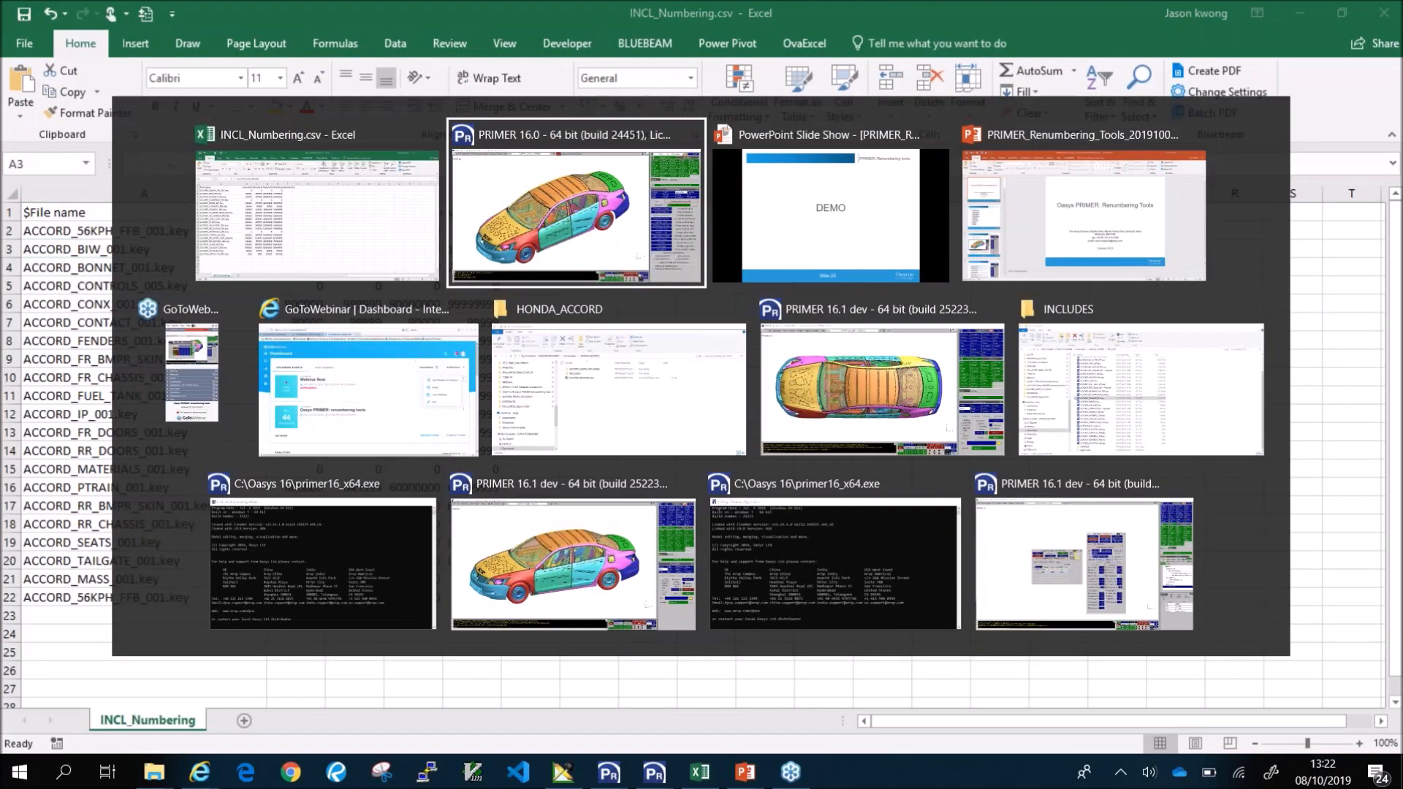
pyautogui.hotkey('alt', 'Tab')
pyautogui.press('Right')
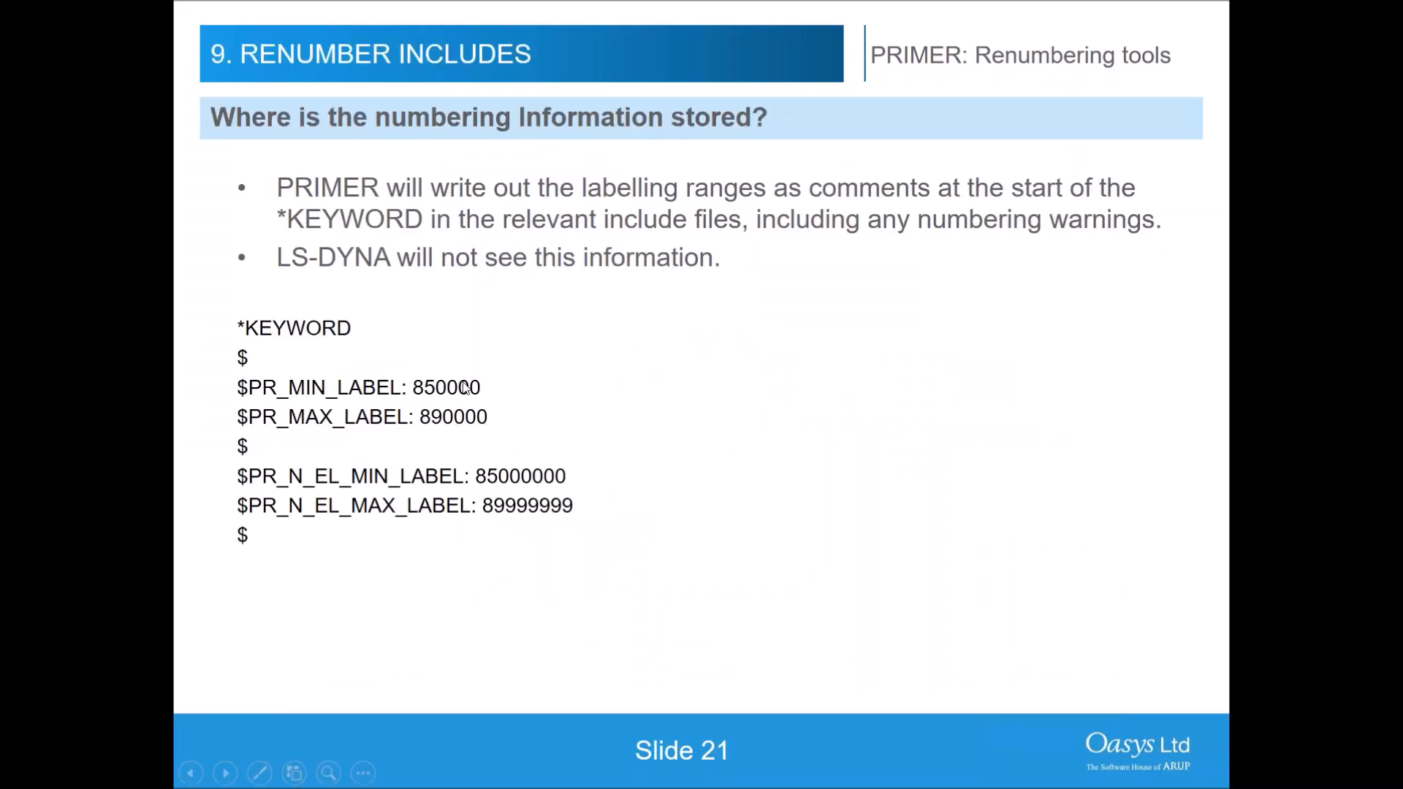
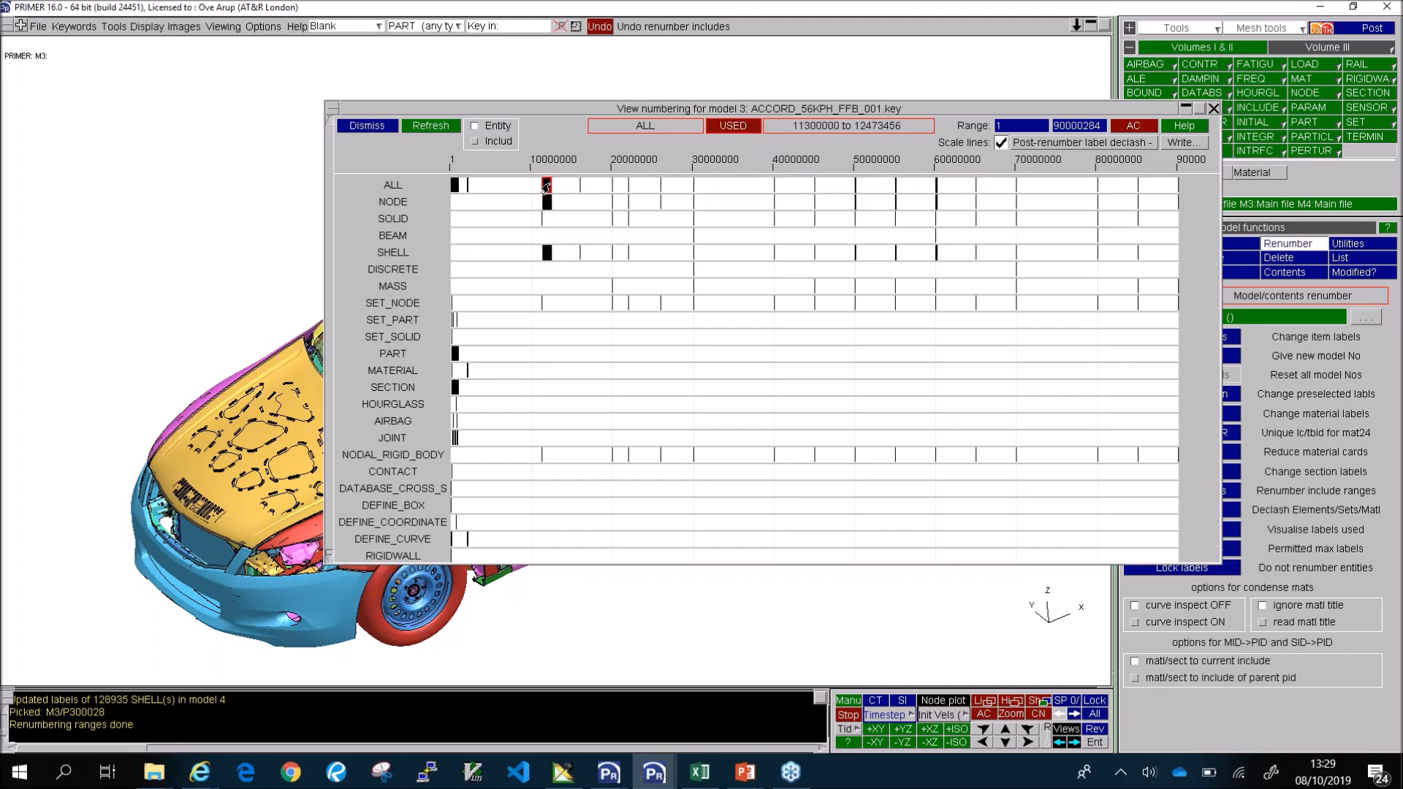
# - Try to shift the used ALL label block starting at 15300000 to lower labels, and to renumber entities into the free range 16030759–19999999
pyautogui.moveTo(546, 188)
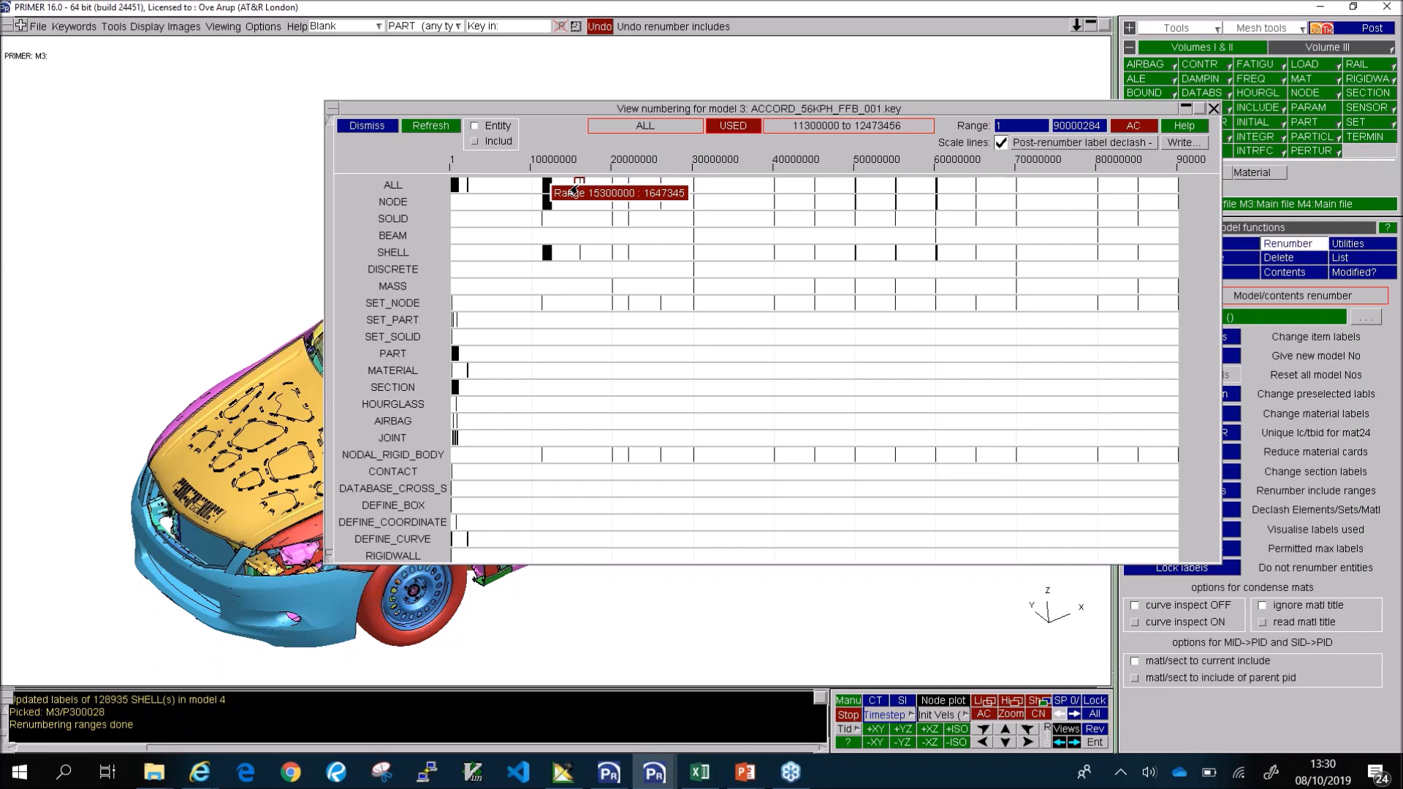
pyautogui.moveTo(574, 190); pyautogui.dragTo(562, 191)
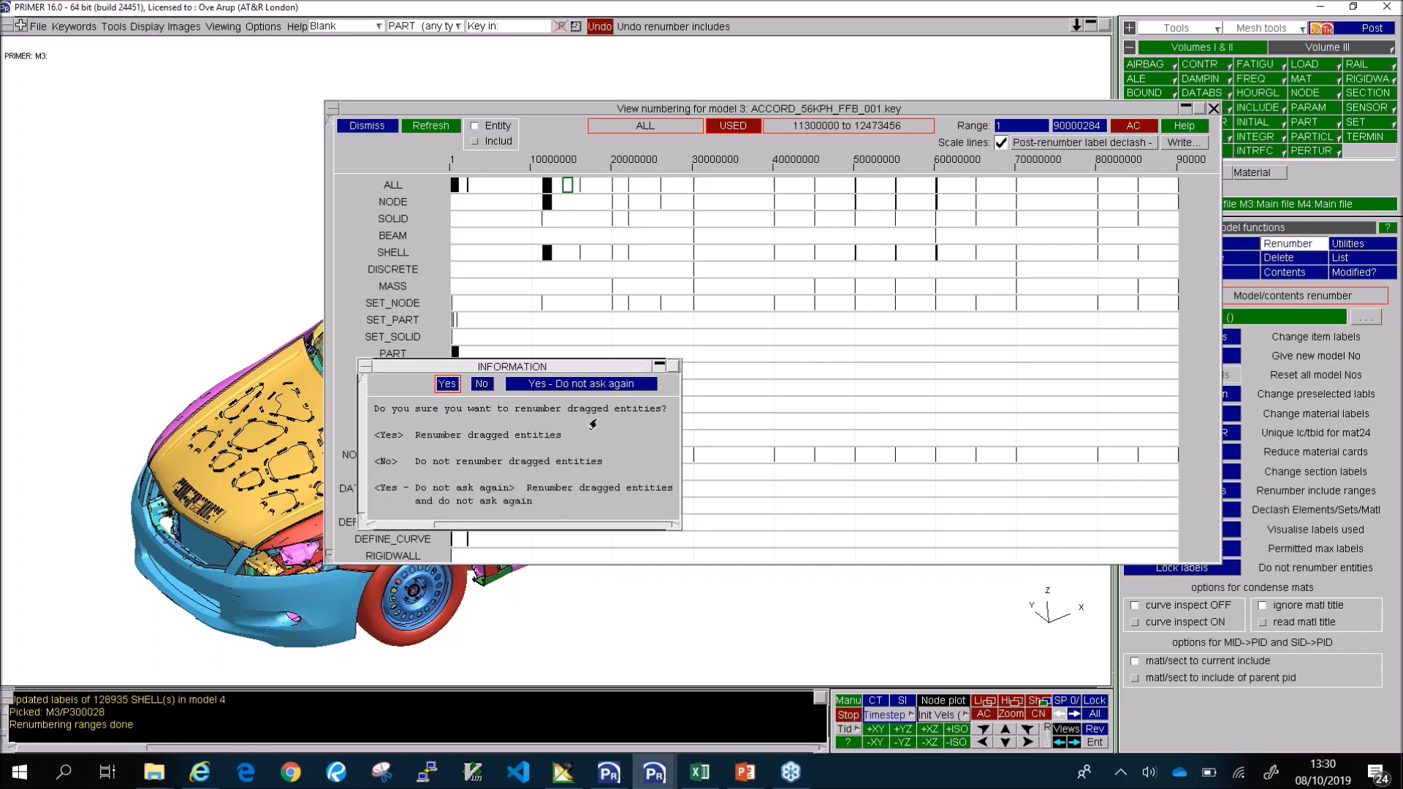
pyautogui.click(481, 383)
pyautogui.rightClick(594, 189)
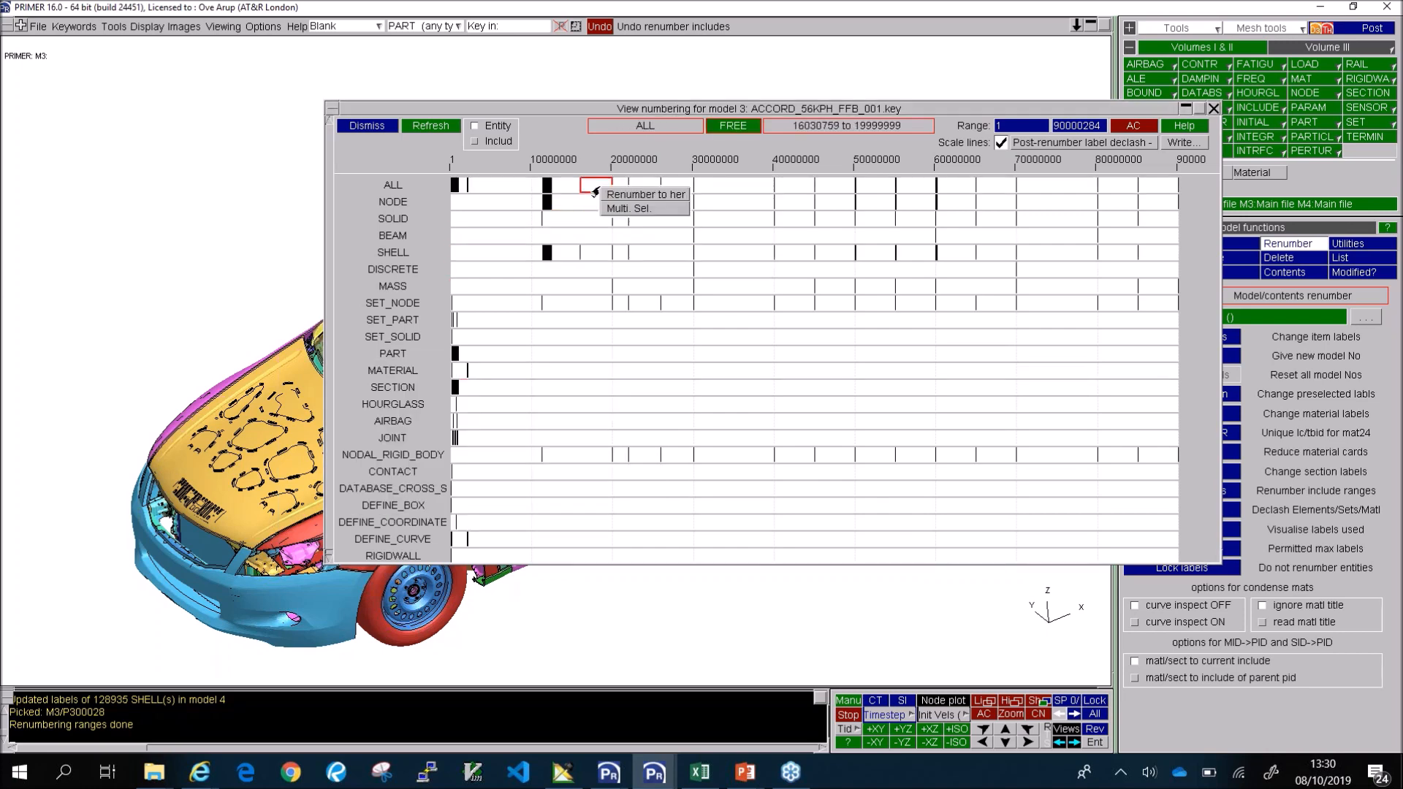
pyautogui.click(632, 196)
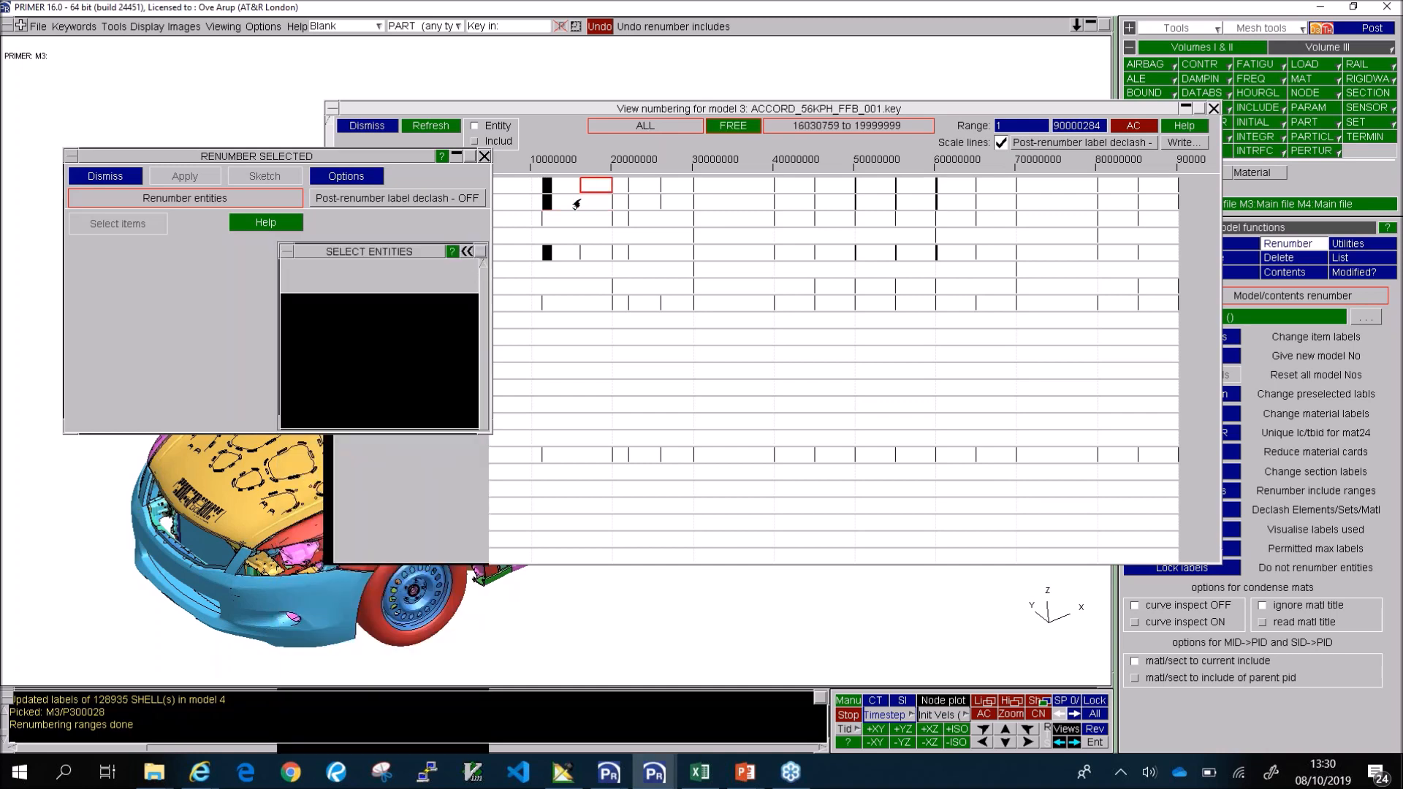
pyautogui.click(96, 178)
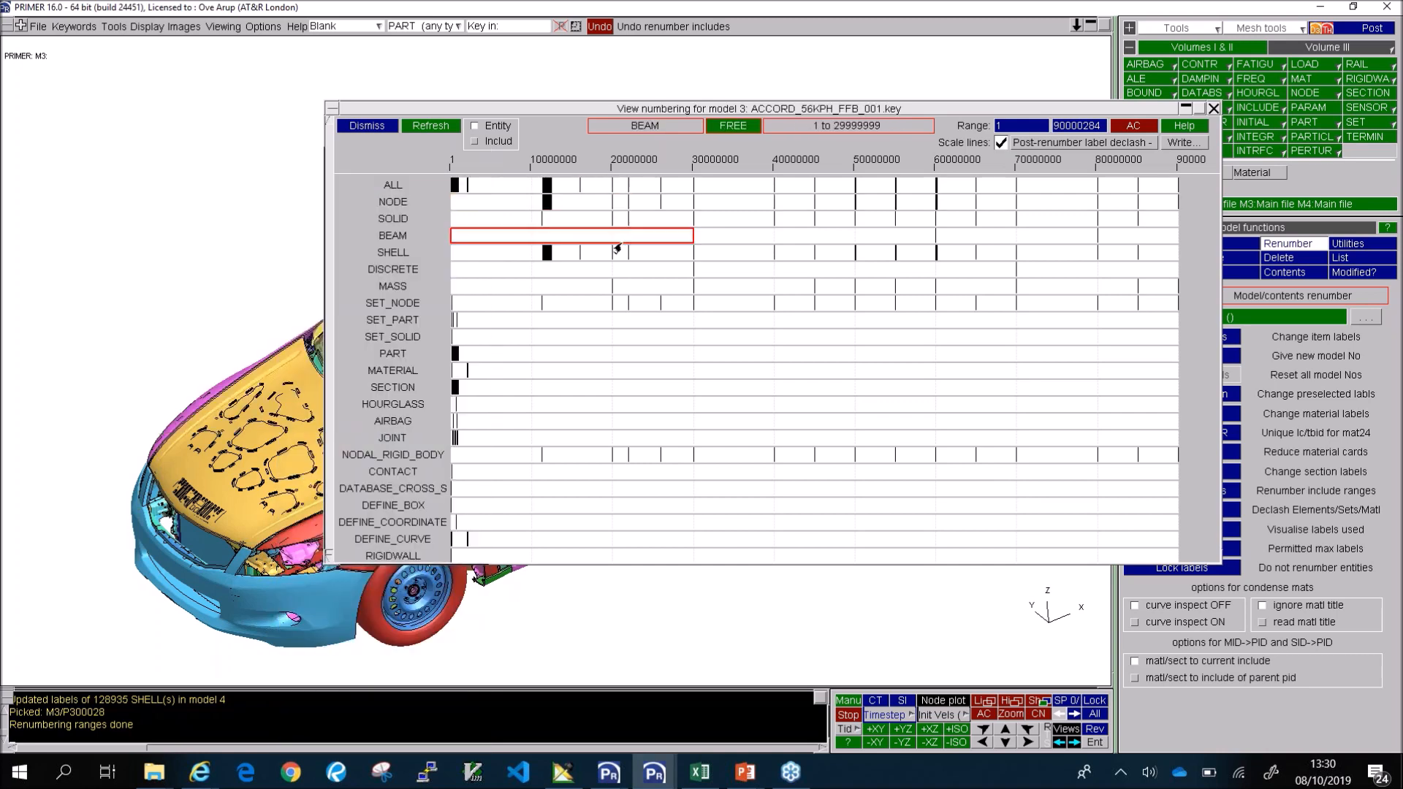
# - Multi-select the SHELL labels from 11142893 to about 41.7 million, renumber them downwards to start at 5714289, and end the multi-selection
pyautogui.click(658, 252)
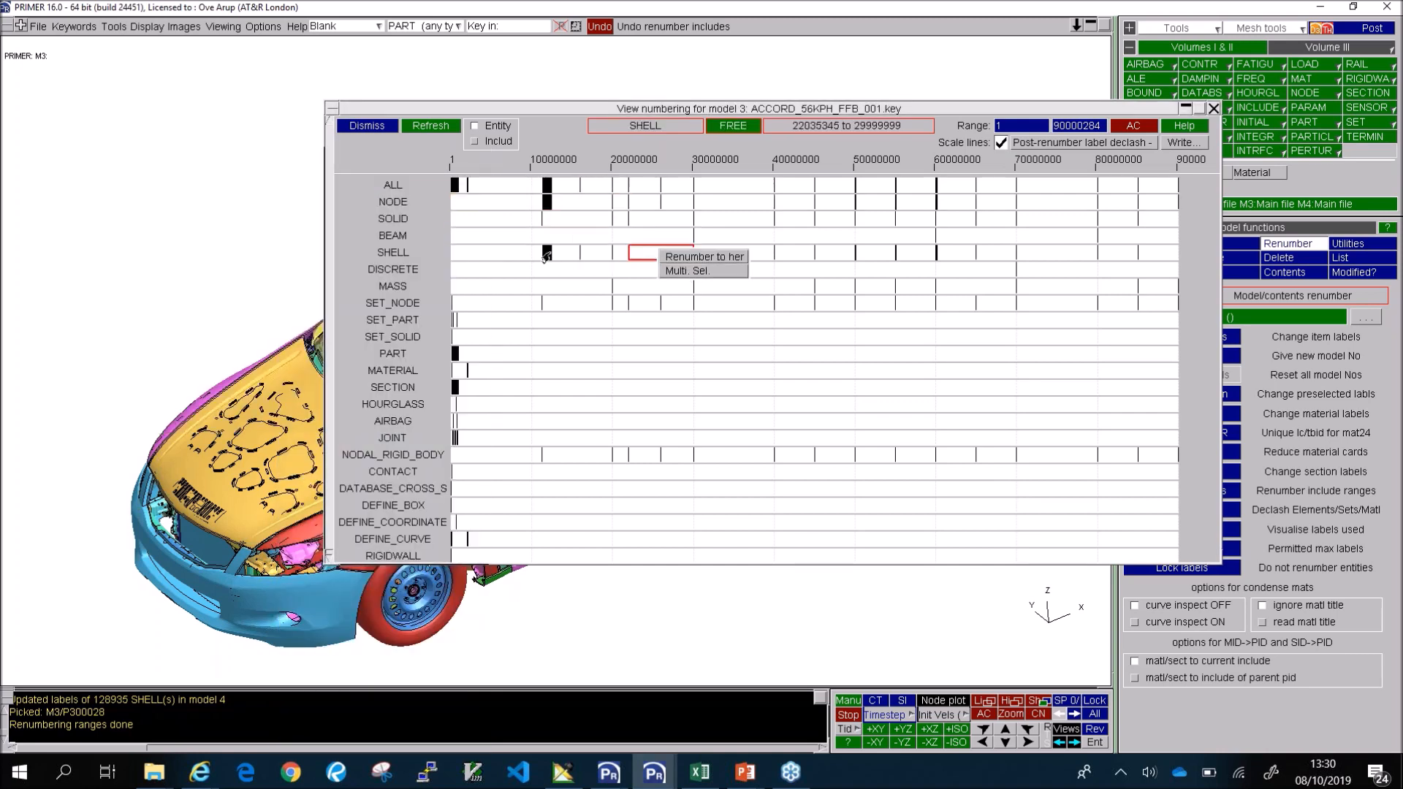
pyautogui.click(545, 253)
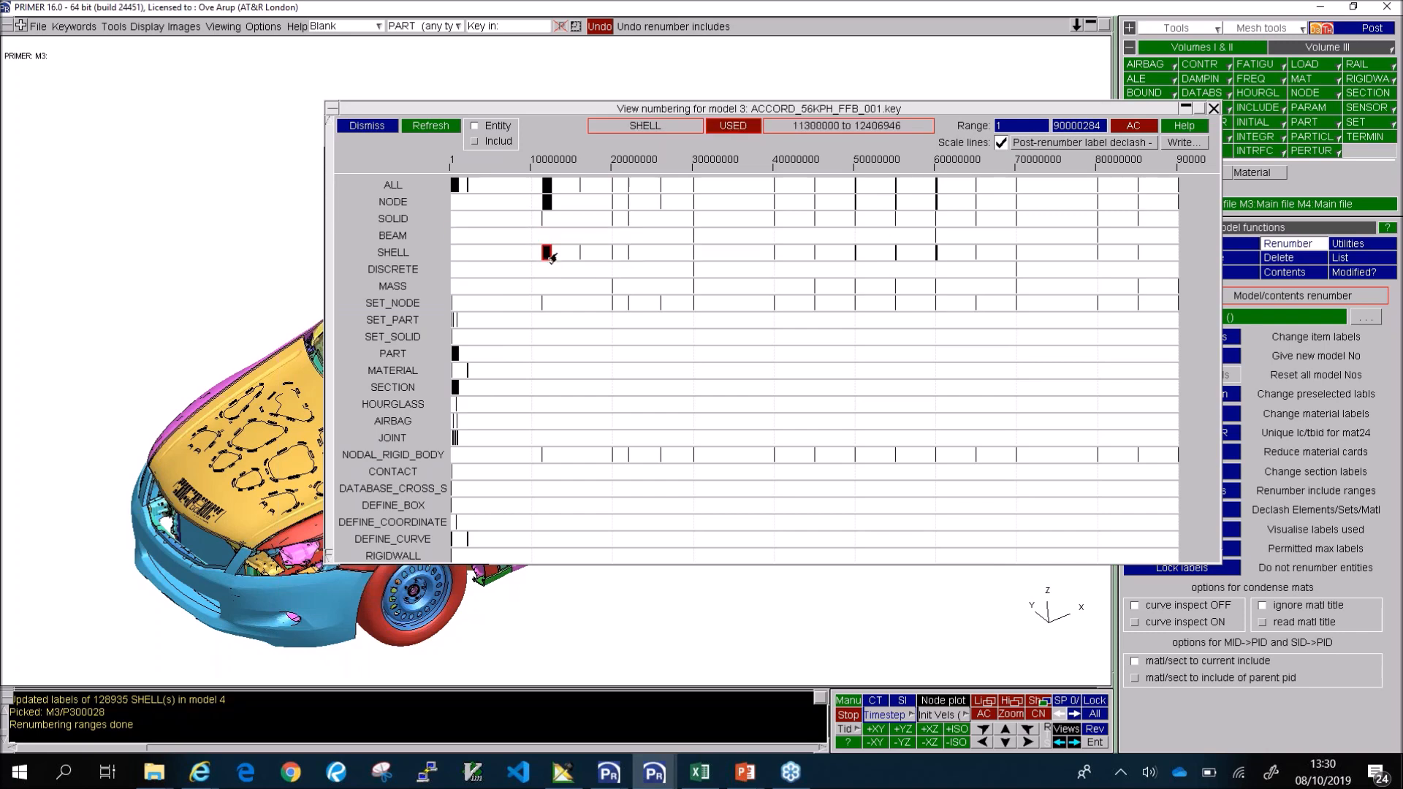
pyautogui.click(548, 253)
pyautogui.click(575, 373)
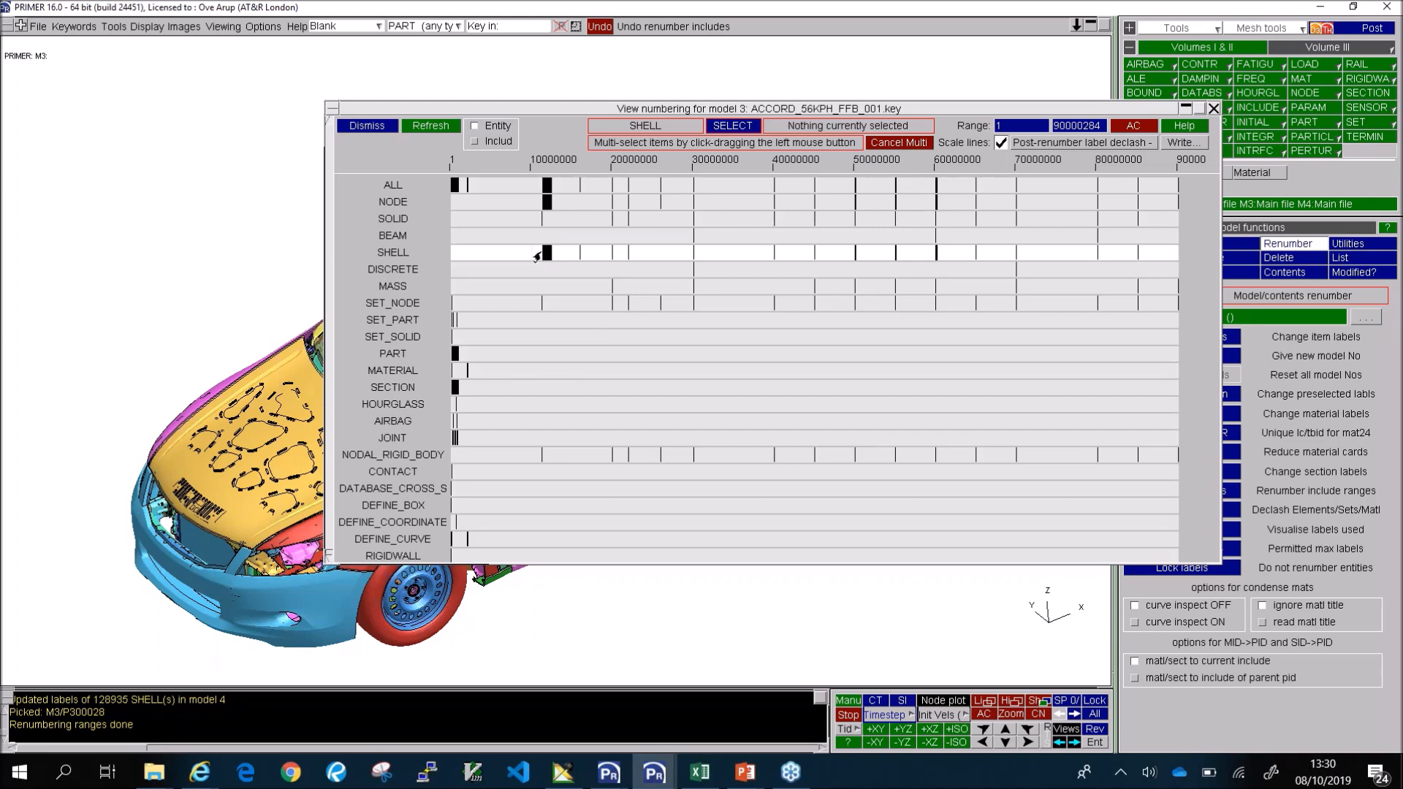
pyautogui.moveTo(567, 258); pyautogui.dragTo(785, 260)
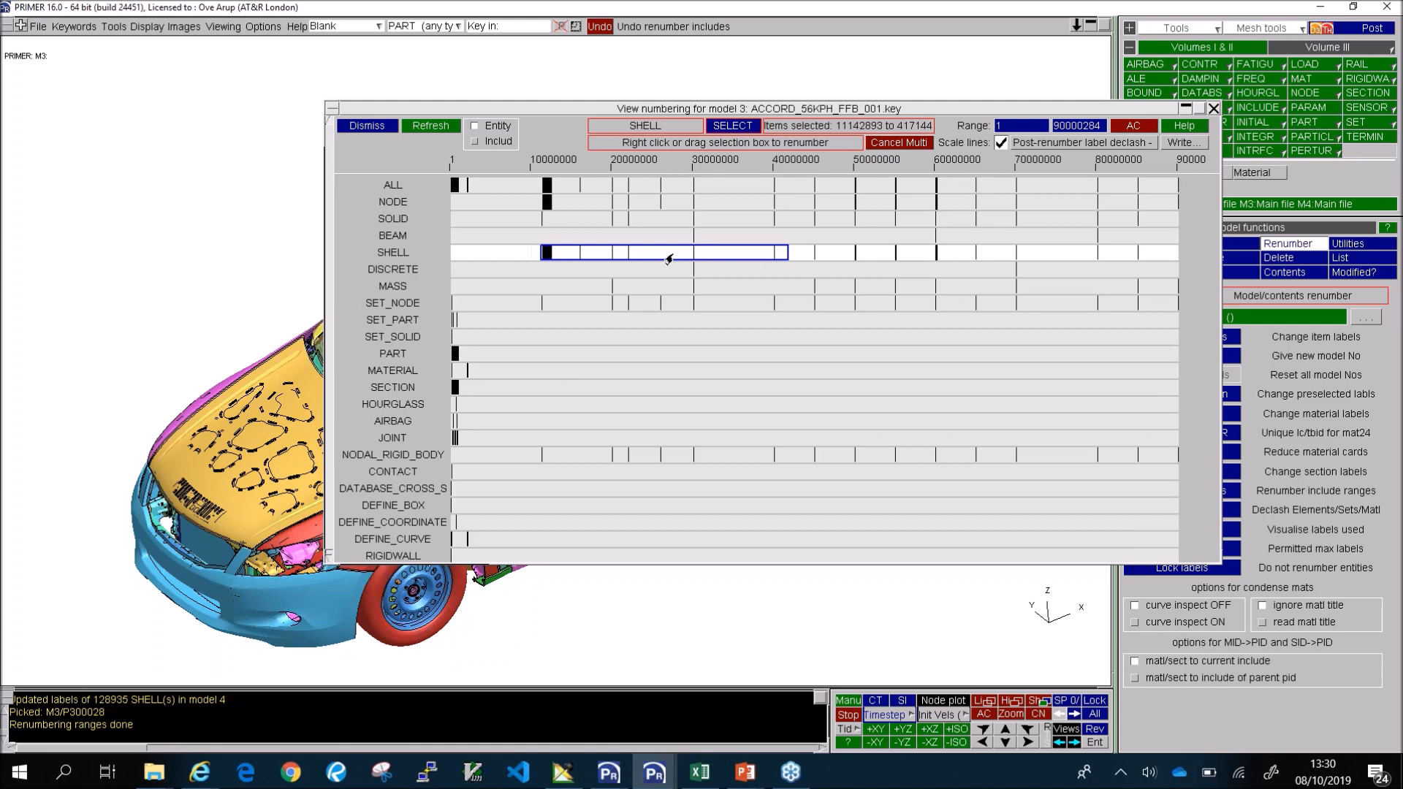
pyautogui.moveTo(643, 257); pyautogui.dragTo(599, 258)
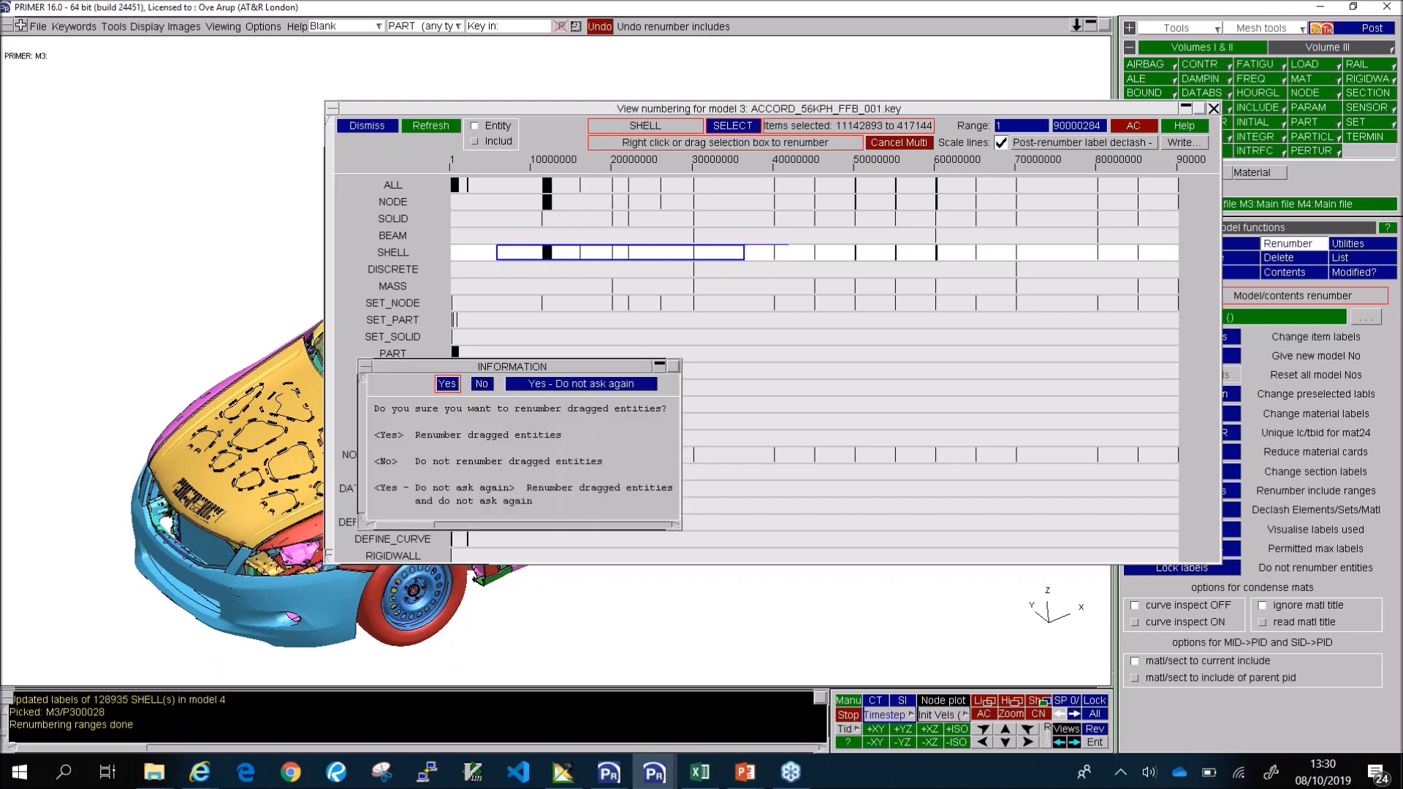
pyautogui.click(447, 384)
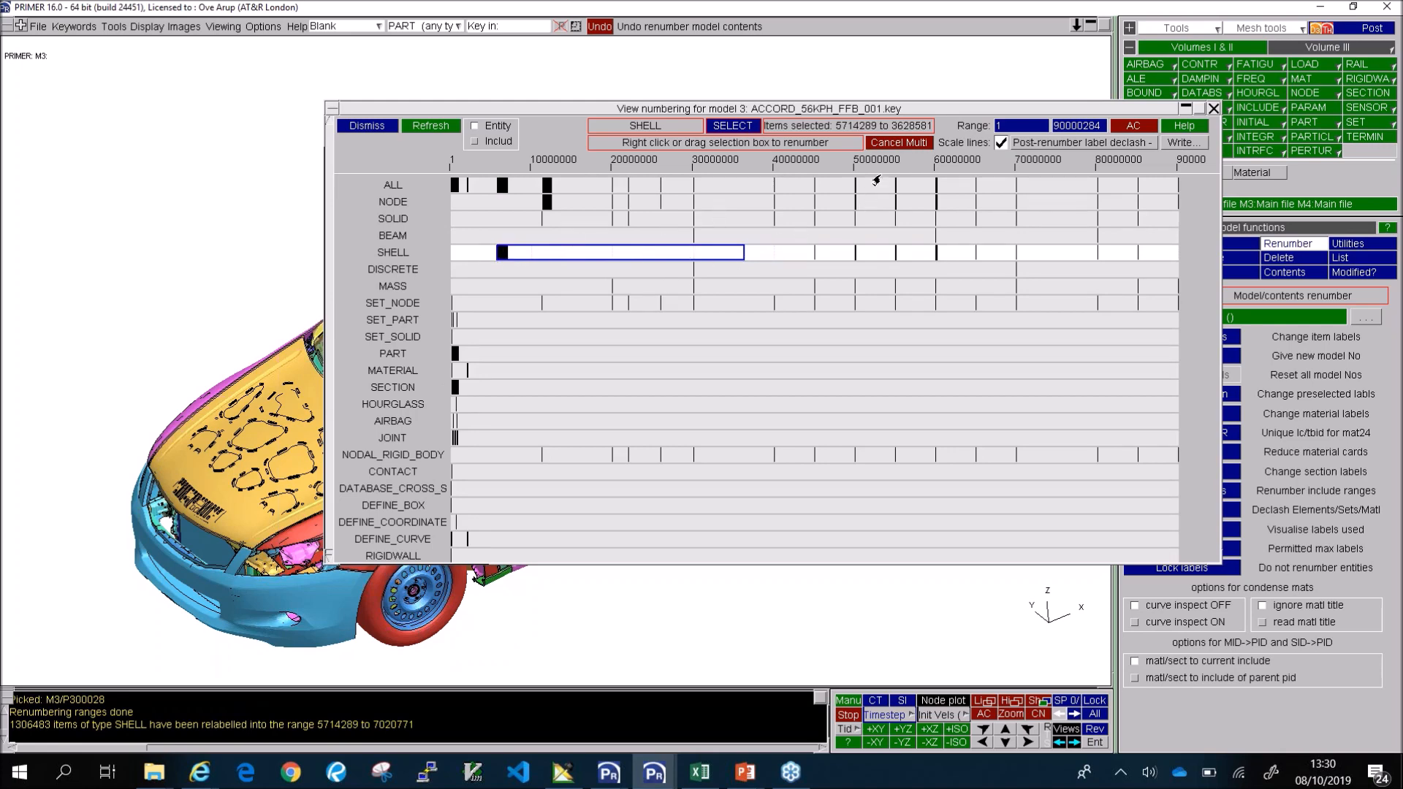
pyautogui.click(905, 146)
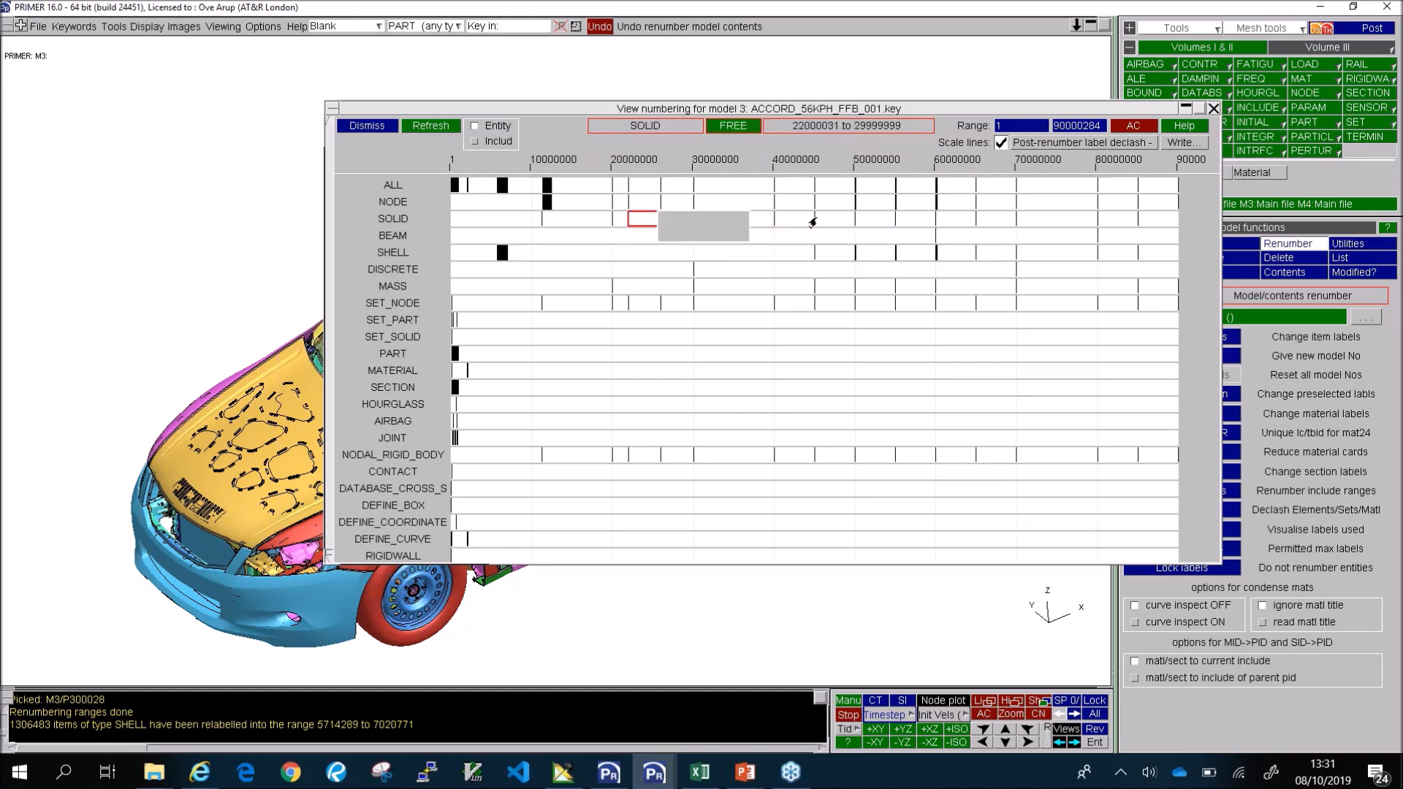
# - Examine the label ranges used around 30000000 in the numbering chart at closer scale, and reset the range to the model's maximum and minimum
pyautogui.scroll(4, 738, 231)
pyautogui.moveTo(662, 270); pyautogui.dragTo(862, 329, button='middle')
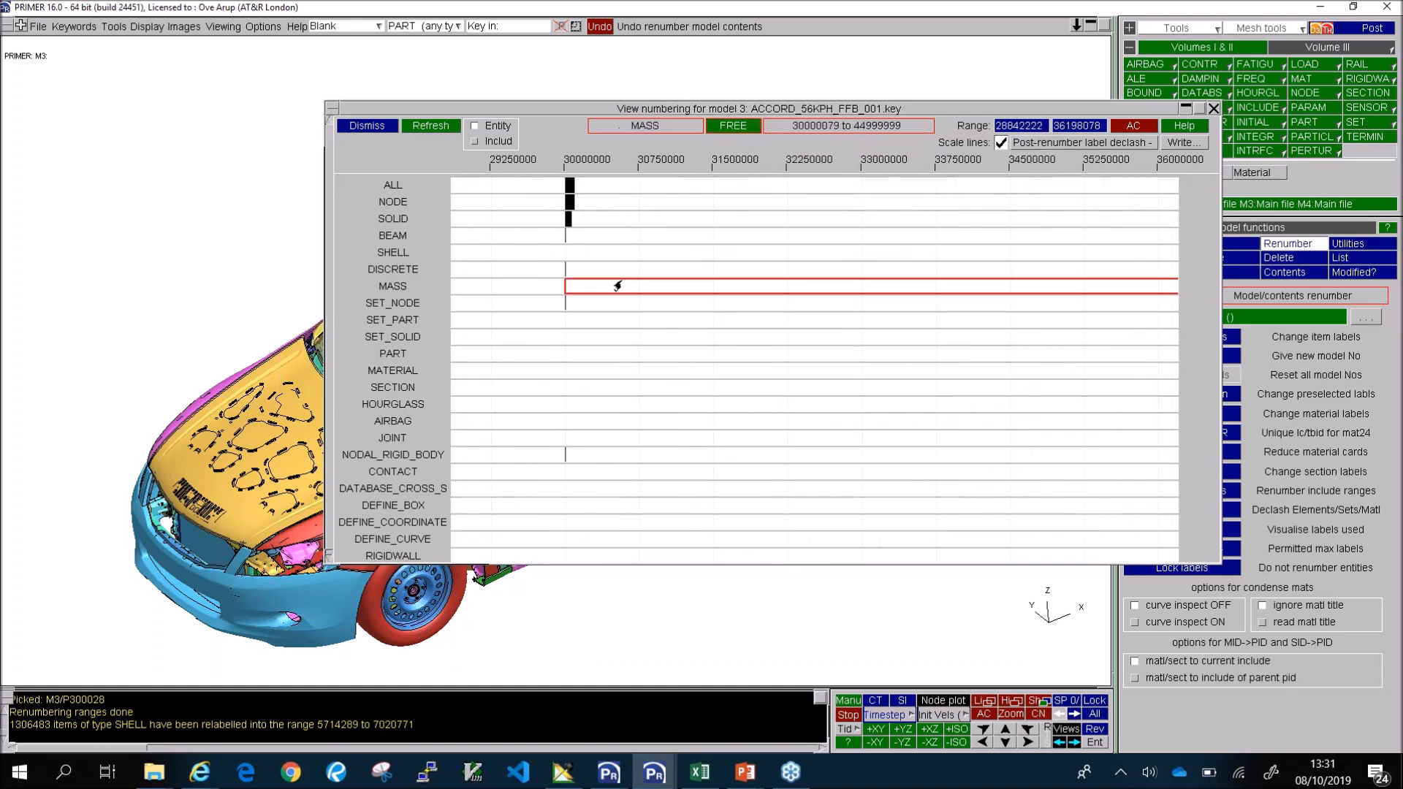
pyautogui.moveTo(554, 278); pyautogui.dragTo(620, 248, button='right')
pyautogui.moveTo(622, 249); pyautogui.dragTo(746, 312, button='middle')
pyautogui.moveTo(735, 305); pyautogui.dragTo(927, 279, button='right')
pyautogui.moveTo(793, 283); pyautogui.dragTo(695, 291, button='middle')
pyautogui.moveTo(627, 312); pyautogui.dragTo(680, 275, button='right')
pyautogui.moveTo(685, 276); pyautogui.dragTo(843, 279, button='middle')
pyautogui.moveTo(619, 288); pyautogui.dragTo(722, 265, button='right')
pyautogui.keyDown('shift'); pyautogui.moveTo(227, 142); pyautogui.dragTo(258, 197, button='right'); pyautogui.keyUp('shift')
pyautogui.moveTo(771, 237); pyautogui.dragTo(852, 226, button='right')
pyautogui.moveTo(867, 223); pyautogui.dragTo(996, 159, button='middle')
pyautogui.moveTo(833, 252); pyautogui.dragTo(800, 282, button='middle')
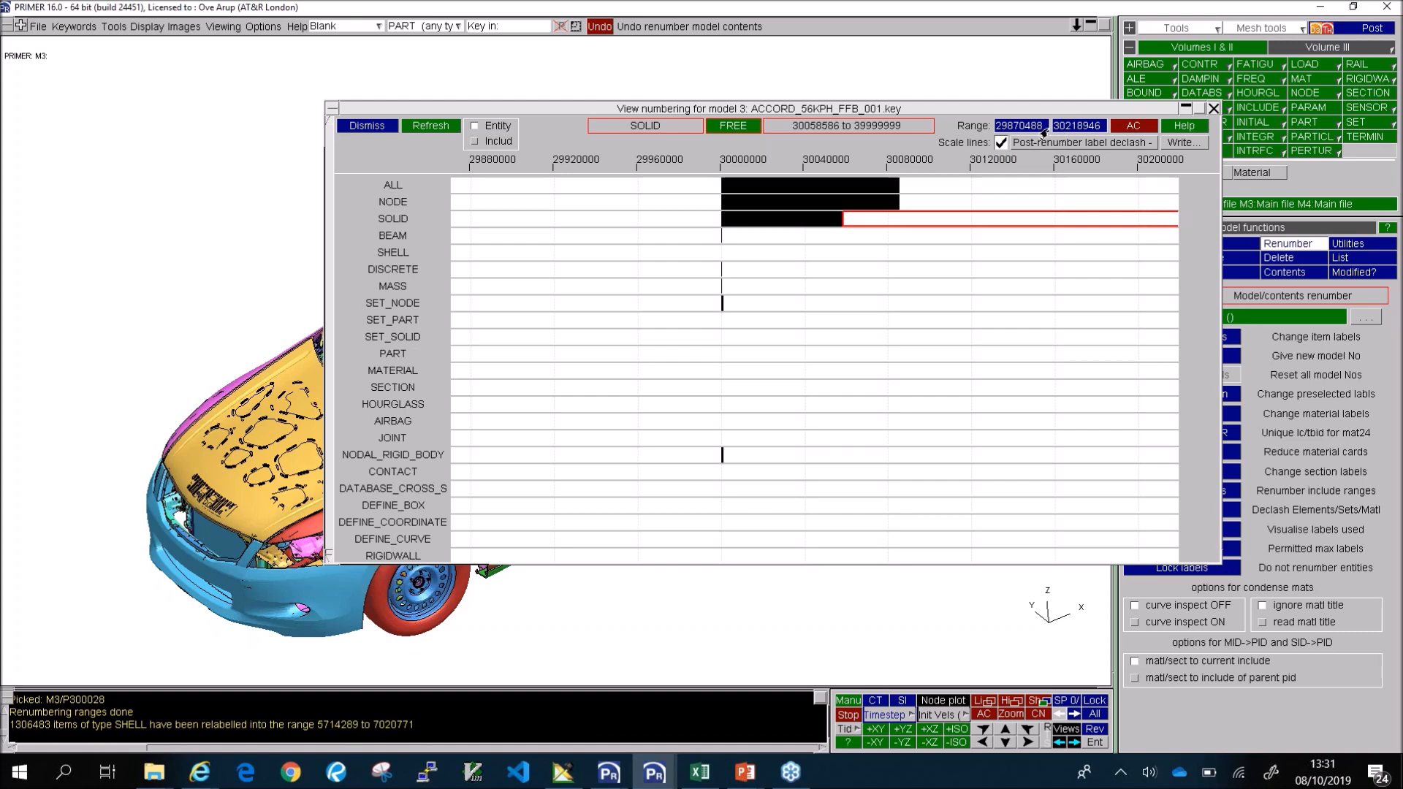
pyautogui.click(1132, 128)
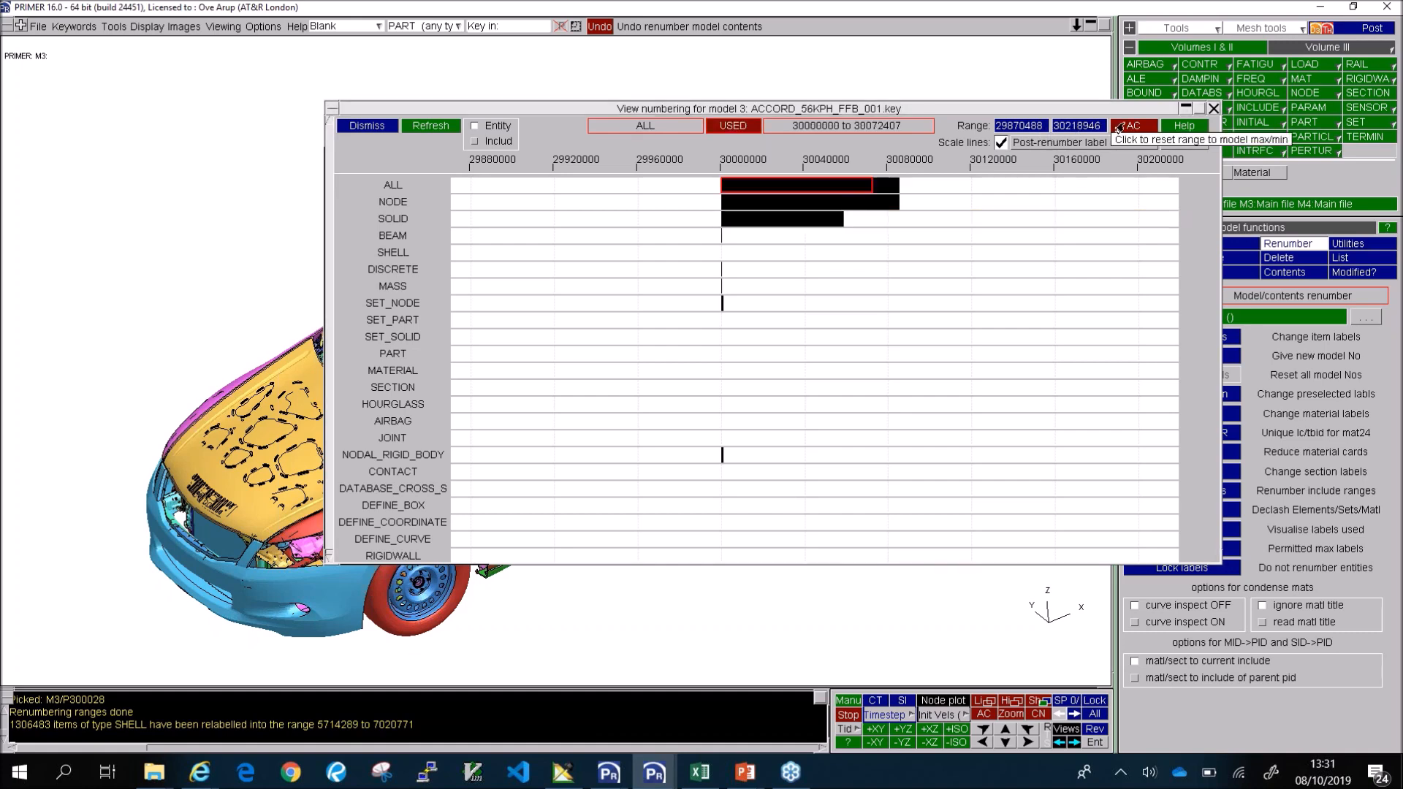
# - Show the numbering chart by include and examine the label ranges of the include files below about 2000000
pyautogui.click(473, 143)
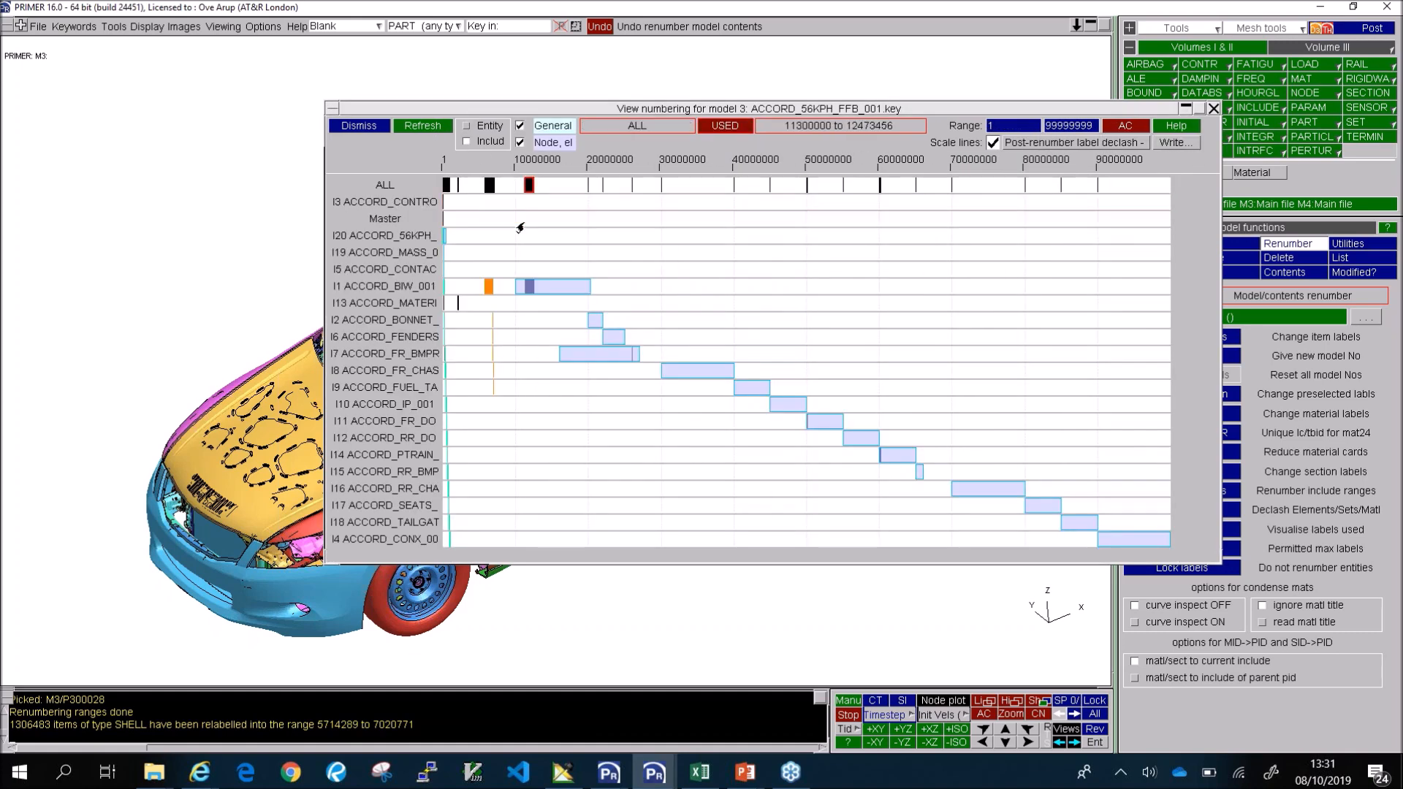
pyautogui.scroll(3, 547, 265)
pyautogui.moveTo(546, 265); pyautogui.dragTo(680, 265)
pyautogui.scroll(5, 819, 248)
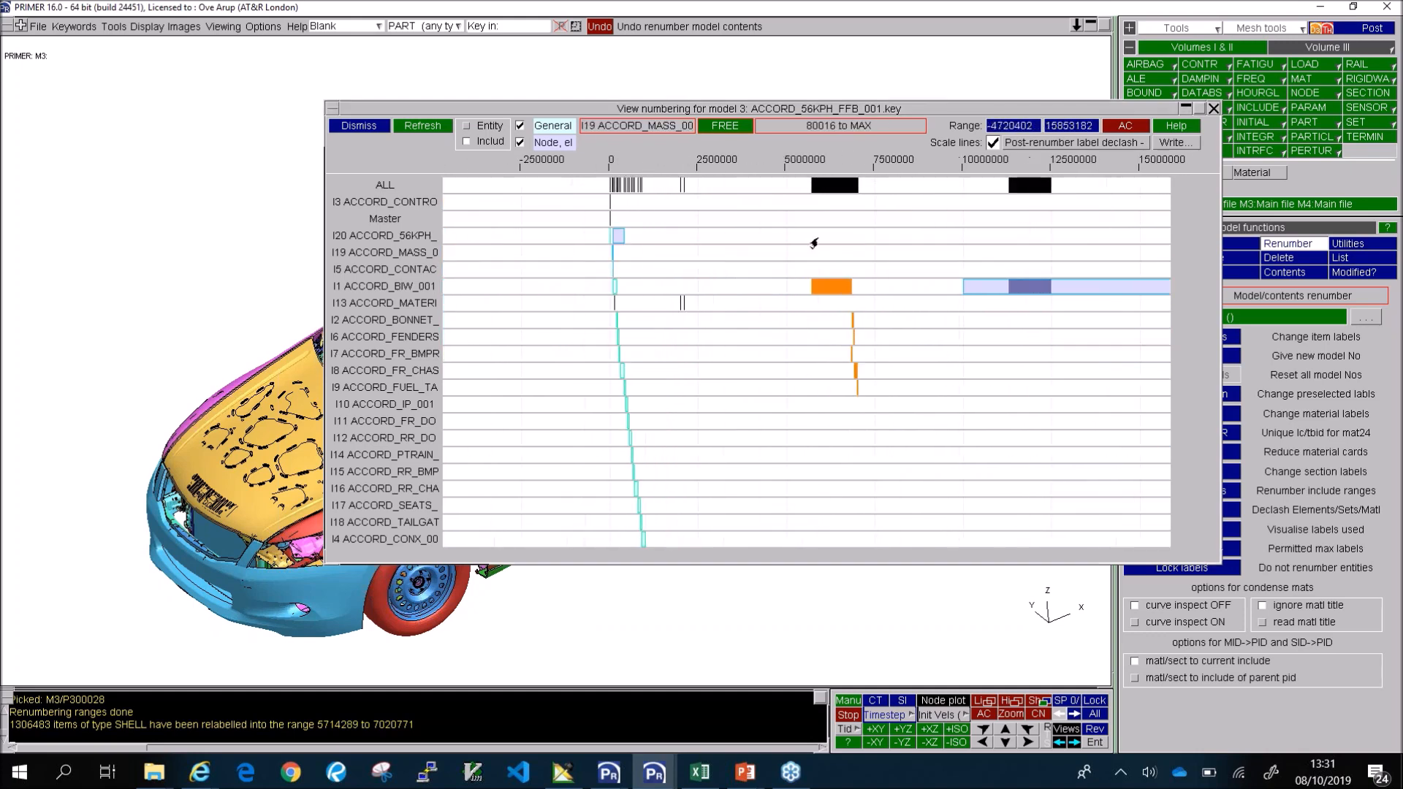
pyautogui.moveTo(796, 292); pyautogui.dragTo(856, 279)
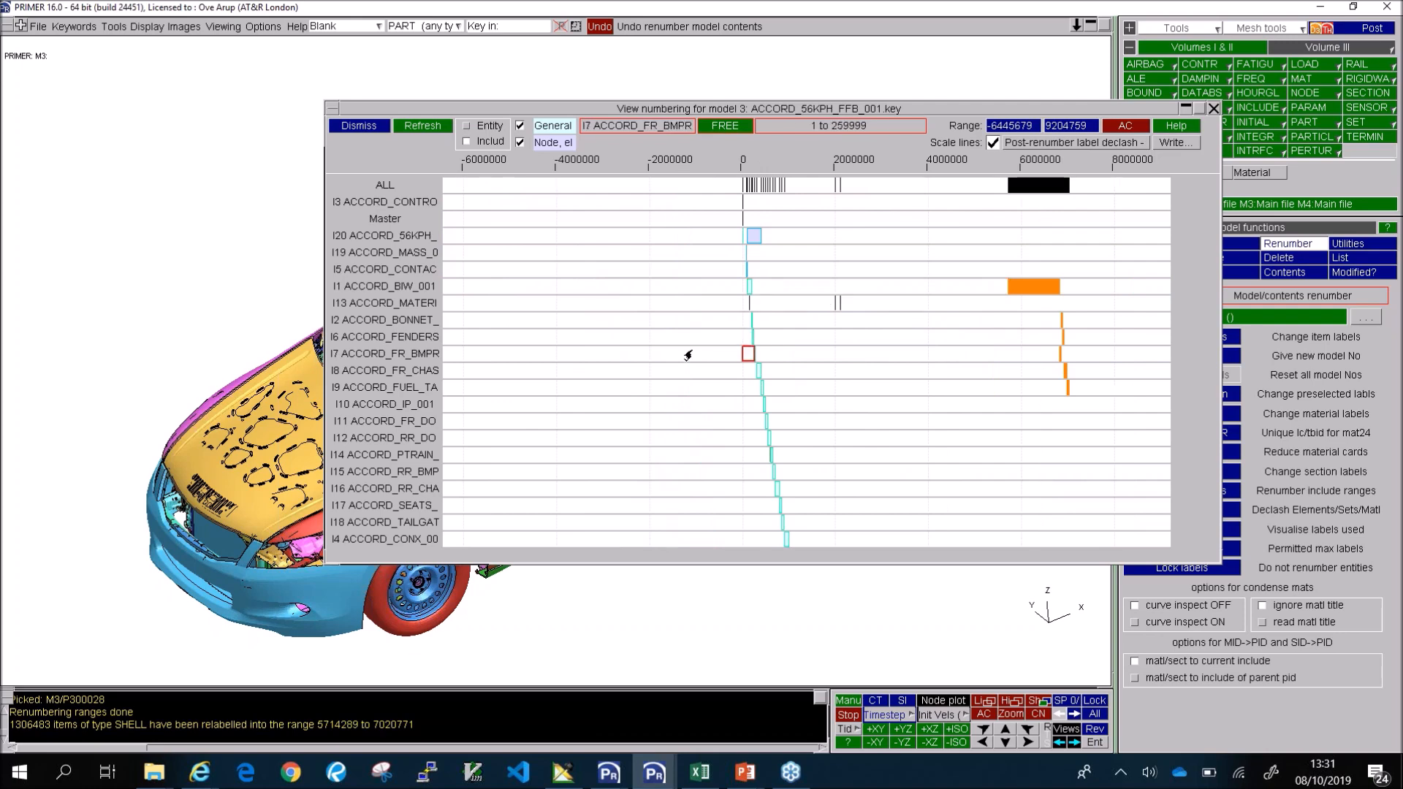
pyautogui.scroll(2, 824, 336)
pyautogui.scroll(-3, 789, 344)
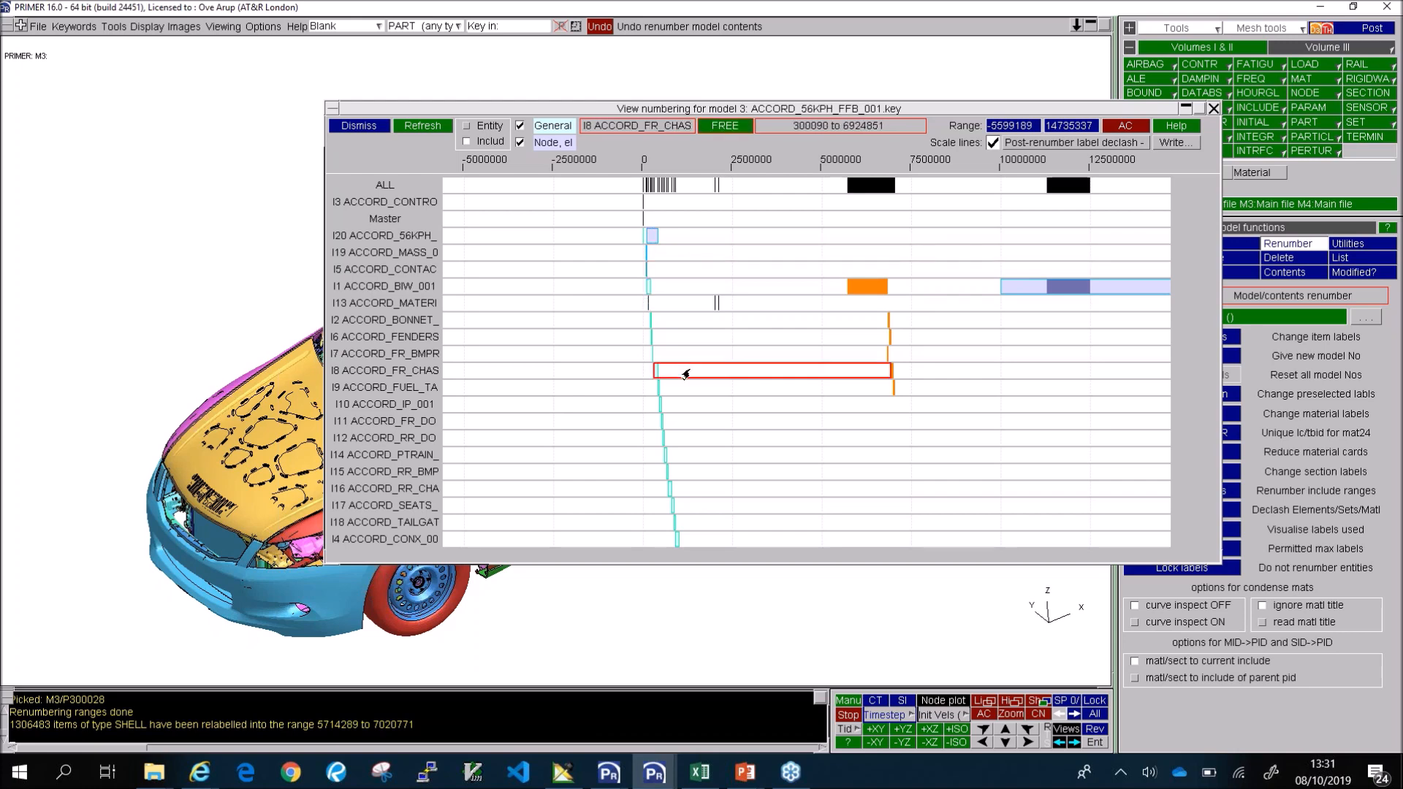
pyautogui.scroll(4, 974, 301)
pyautogui.scroll(5, 836, 314)
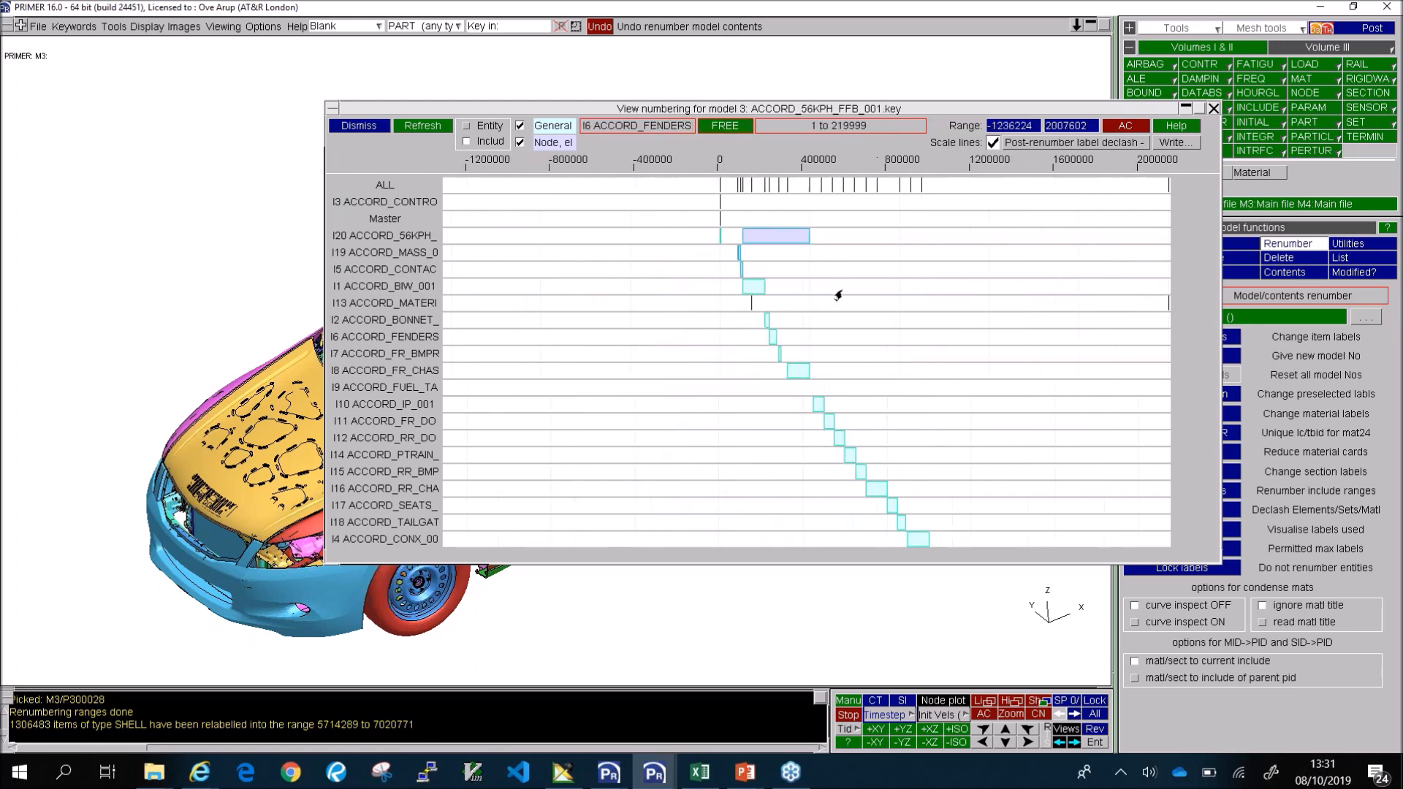
# - Lower the end of include I20 ACCORD_56KPH's node/element label range to about 300000 and accept the range change
pyautogui.click(770, 241)
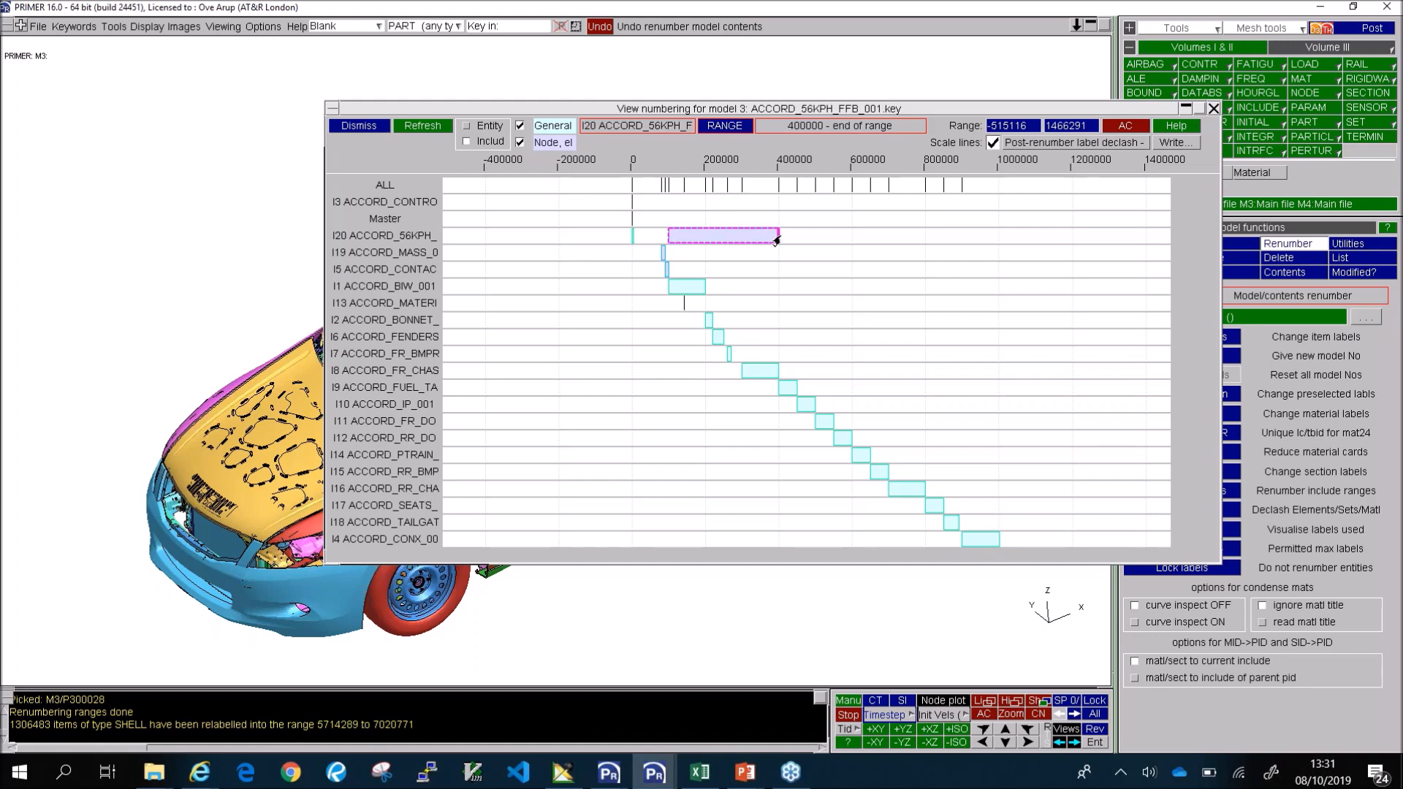
pyautogui.moveTo(774, 239); pyautogui.dragTo(742, 245)
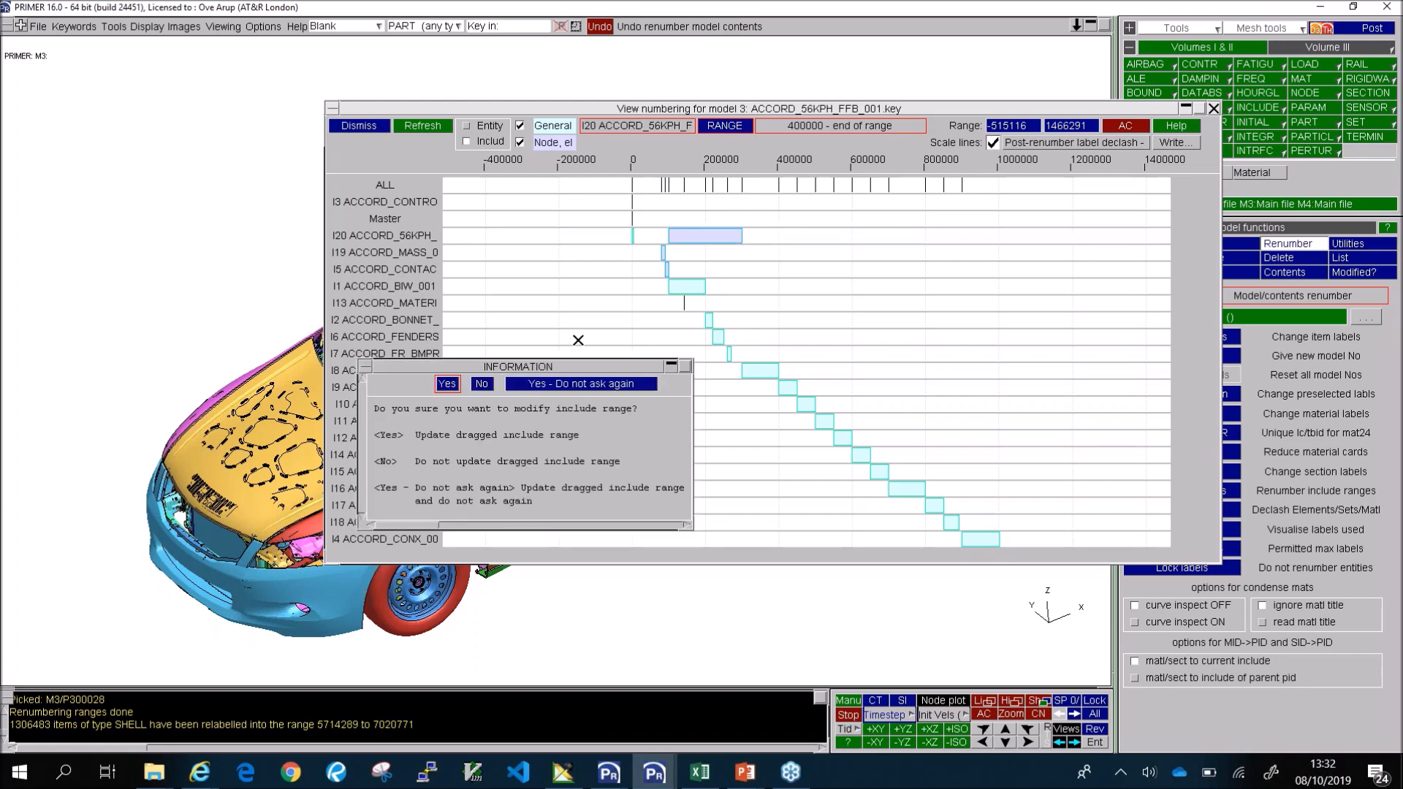
pyautogui.click(444, 385)
# - Raise the start of include I20's range to 210000 and renumber its entities into the new range
pyautogui.moveTo(669, 237); pyautogui.dragTo(708, 241)
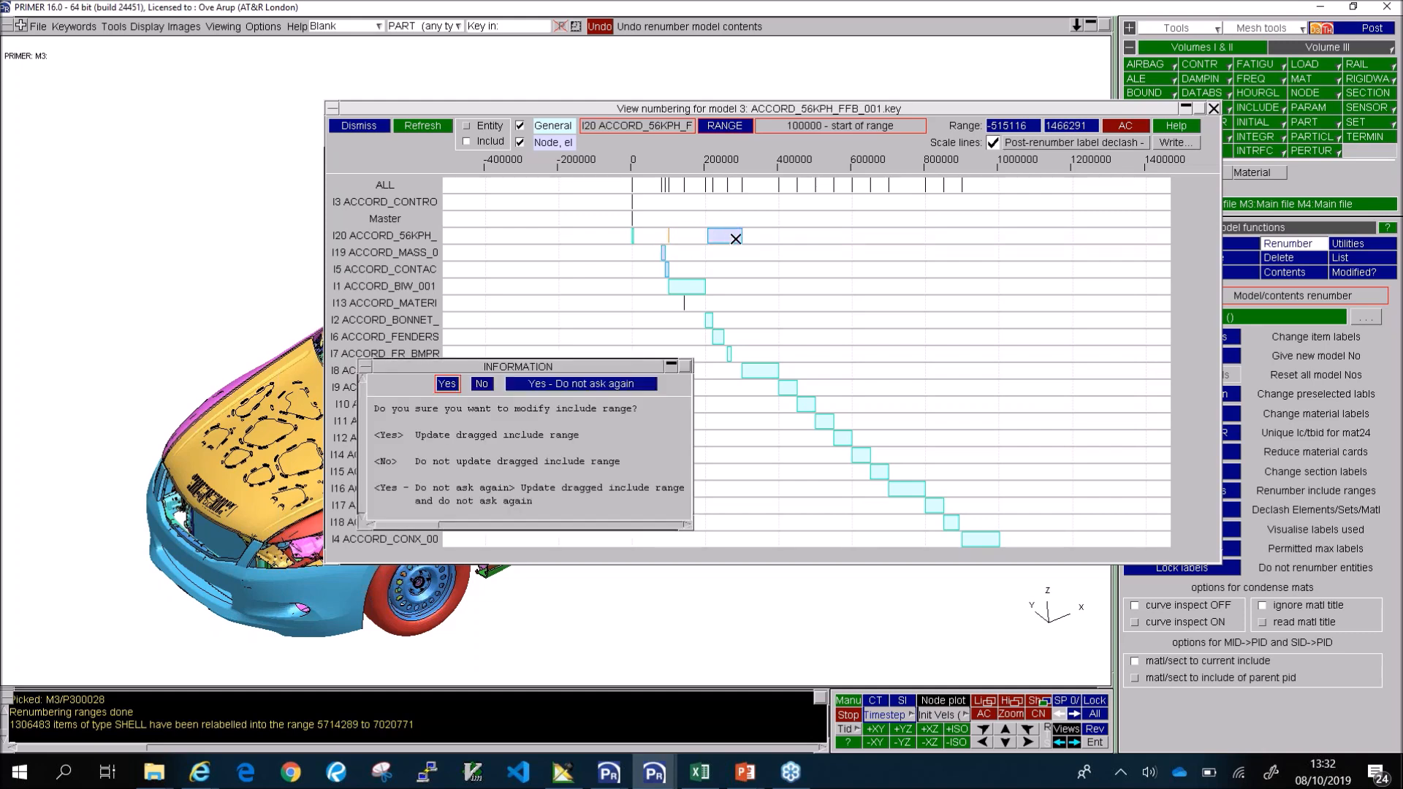
pyautogui.press('Return')
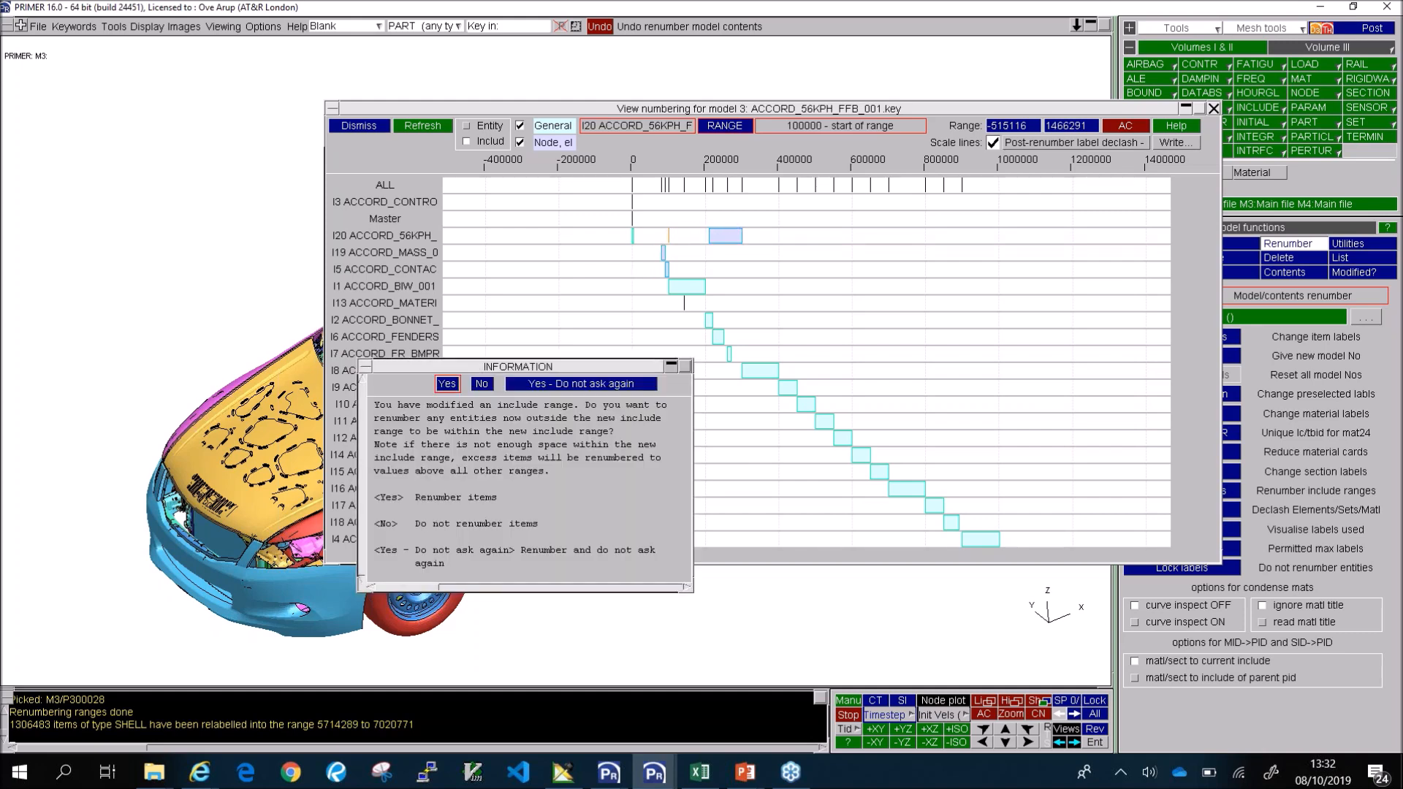
pyautogui.click(448, 385)
# - Discard a trial change to include I20's range, and lower the range's start to about 70000
pyautogui.moveTo(741, 244); pyautogui.dragTo(682, 237)
pyautogui.click(481, 384)
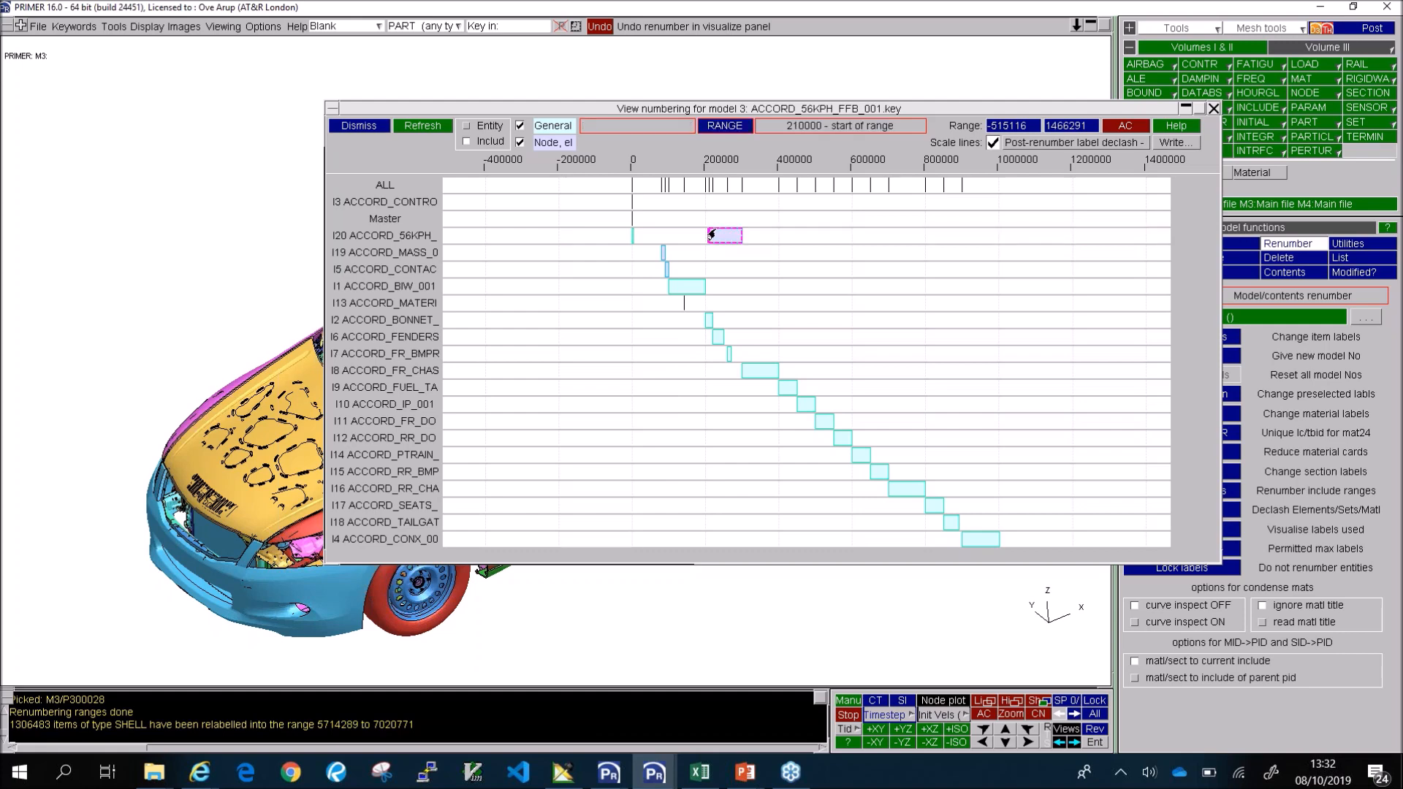
pyautogui.moveTo(736, 238); pyautogui.dragTo(659, 238)
pyautogui.click(447, 385)
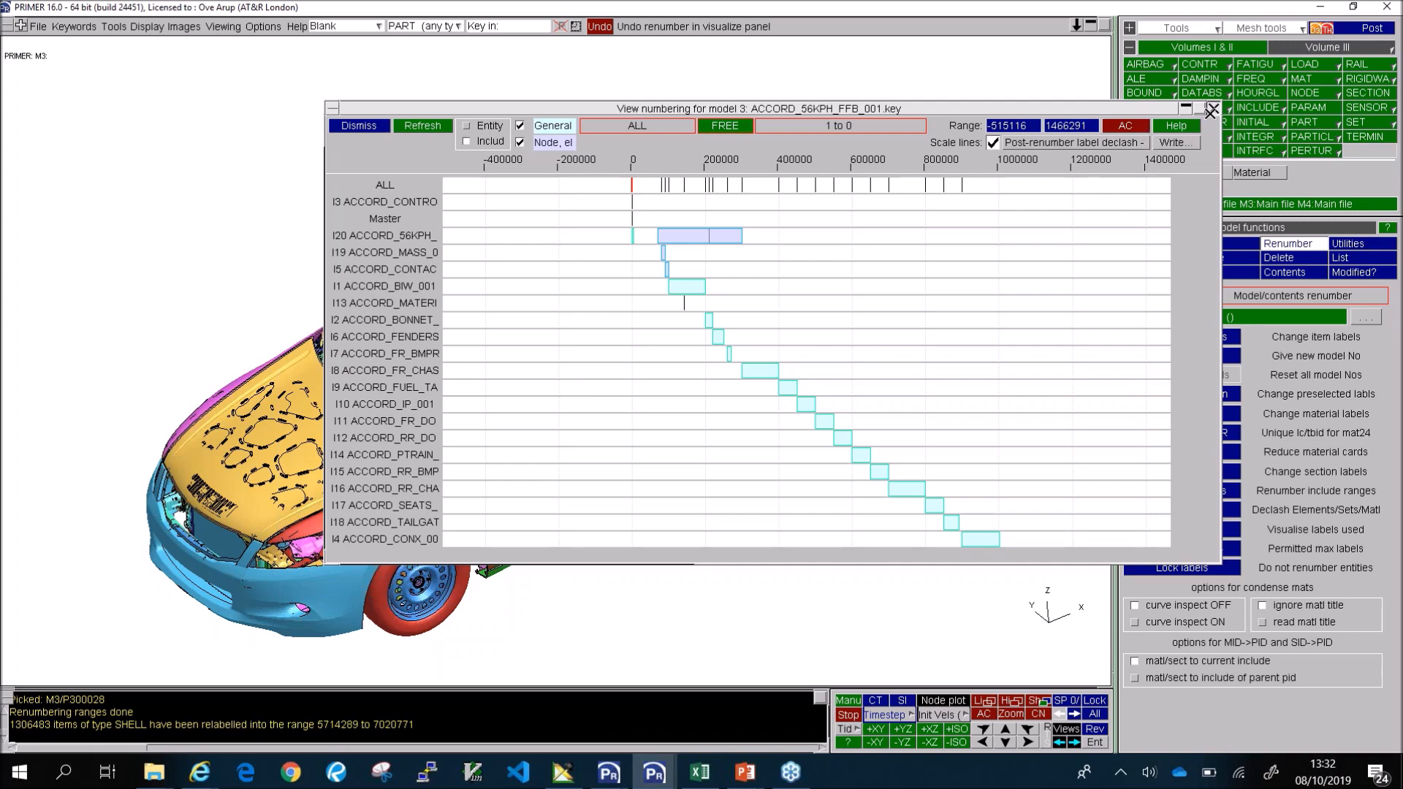
# - Close the numbering chart and switch to the PowerPoint slide show, advancing to the Lock Labels slide
pyautogui.click(1211, 111)
pyautogui.hotkey('alt', 'Tab')
pyautogui.press('Tab')
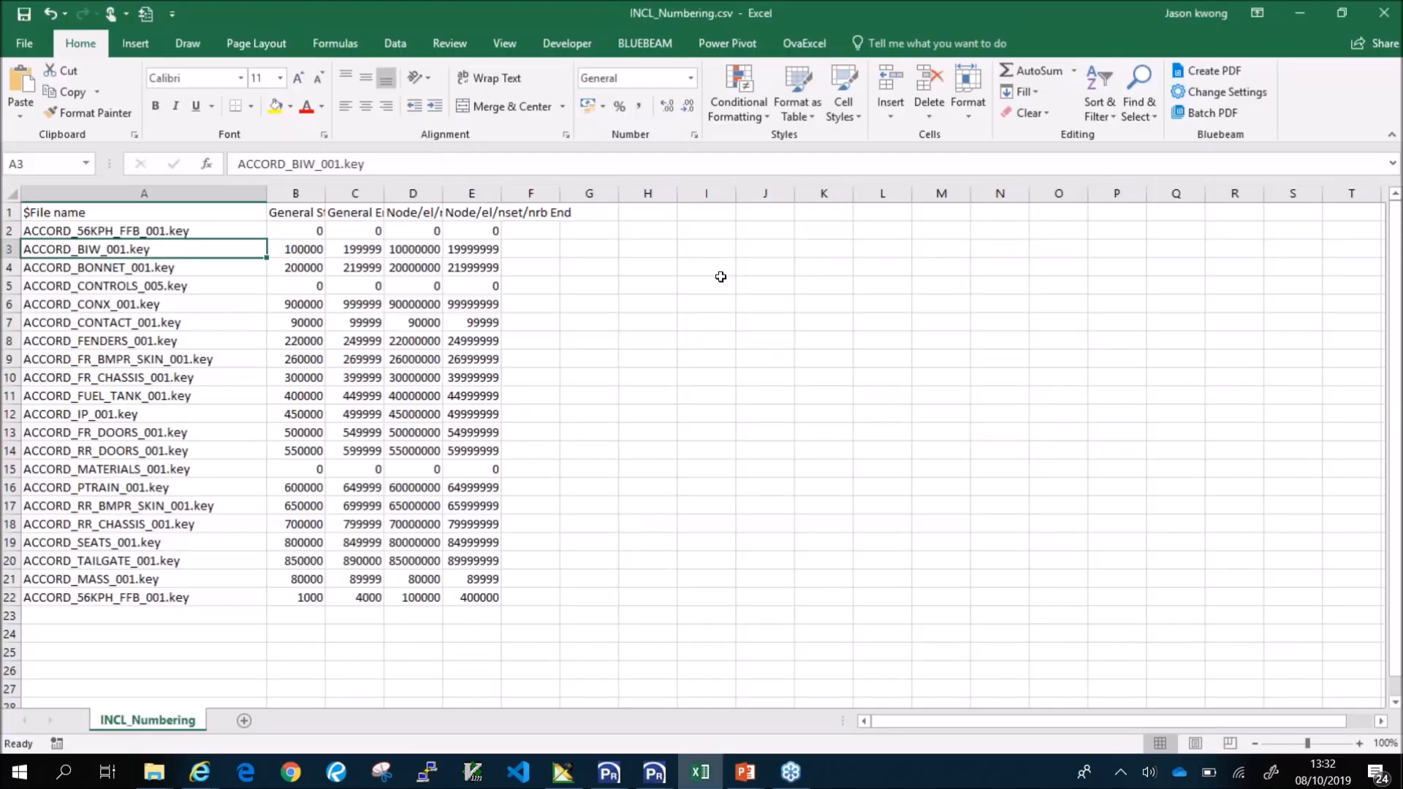
pyautogui.hotkey('alt', 'Tab')
pyautogui.press('Tab')
pyautogui.click(752, 247)
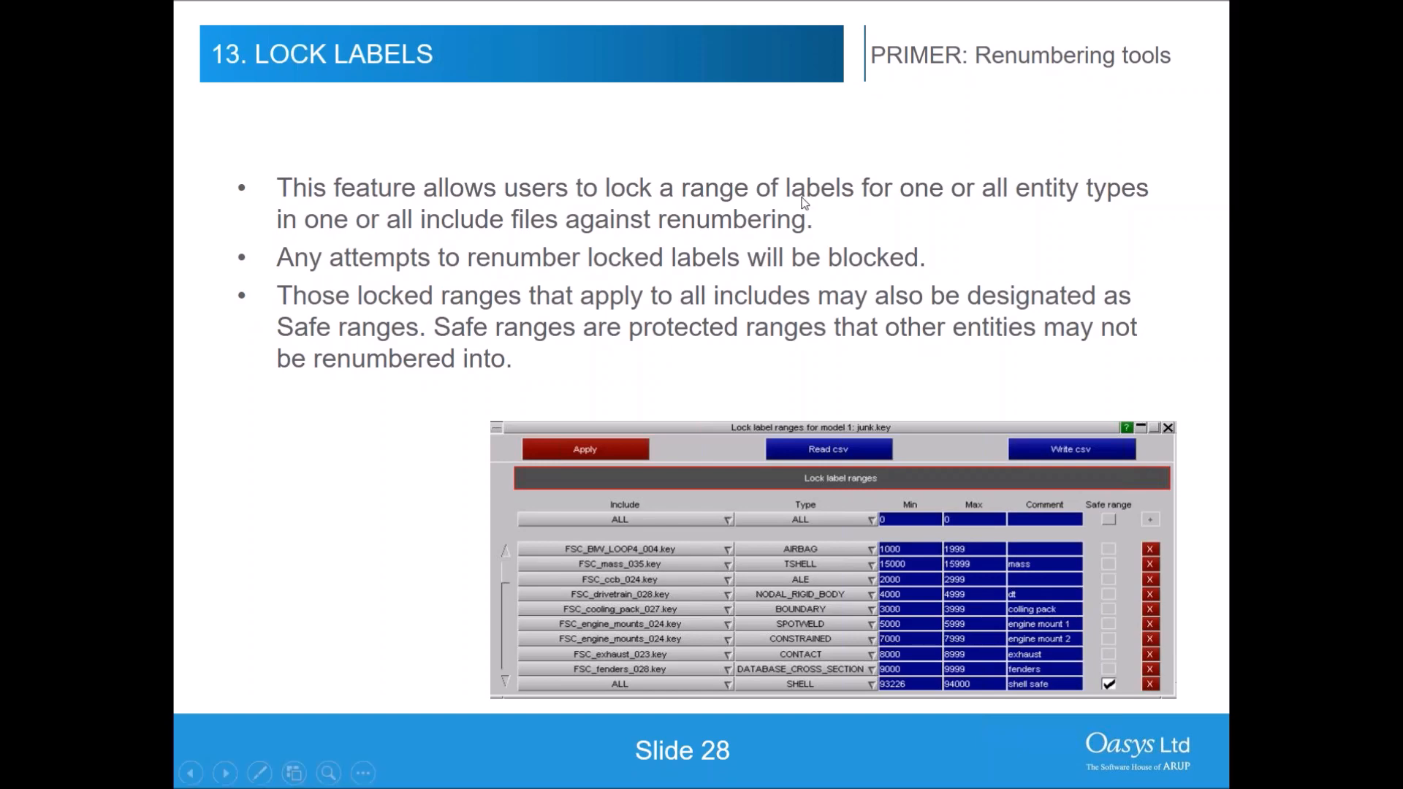
# - Switch back to PRIMER and set the entity type to SOLID in model 3's lock label ranges
pyautogui.hotkey('alt', 'Tab')
pyautogui.hotkey('alt', 'Tab')
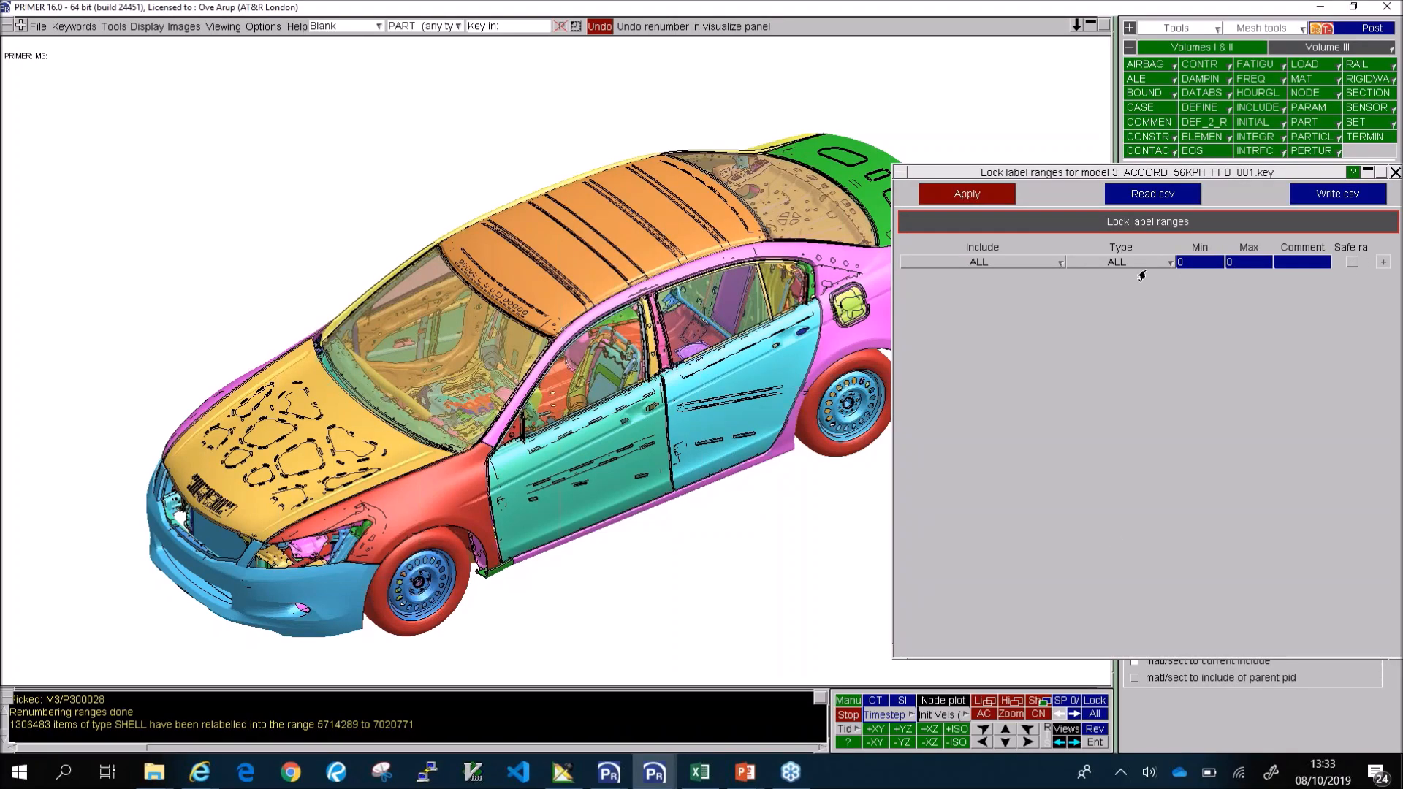
pyautogui.click(1117, 264)
pyautogui.click(1117, 274)
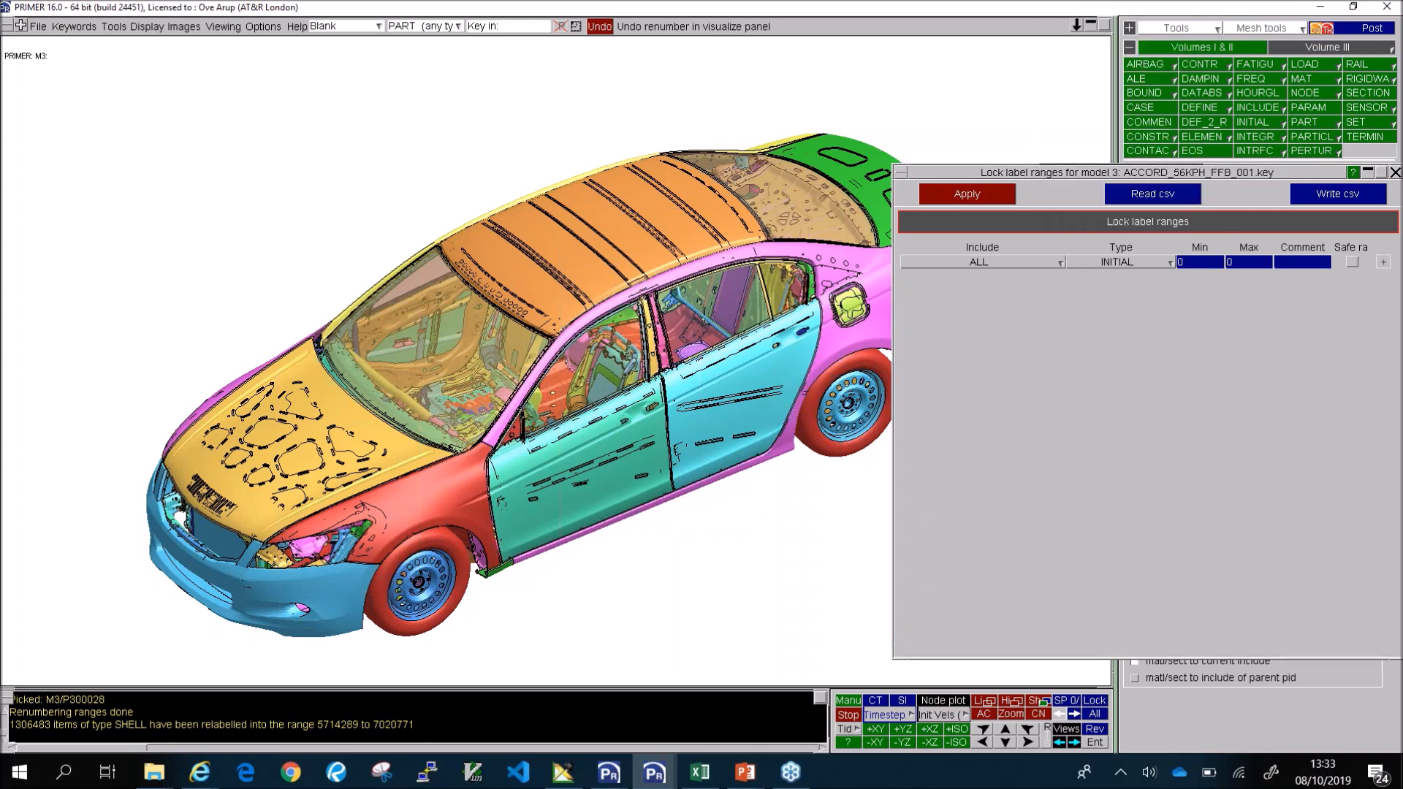
pyautogui.click(1162, 264)
pyautogui.click(1152, 214)
# - Set the maximum label to 100 and add the SOLID lock range for all includes to the list
pyautogui.click(1232, 263)
pyautogui.write('100')
pyautogui.press('Return')
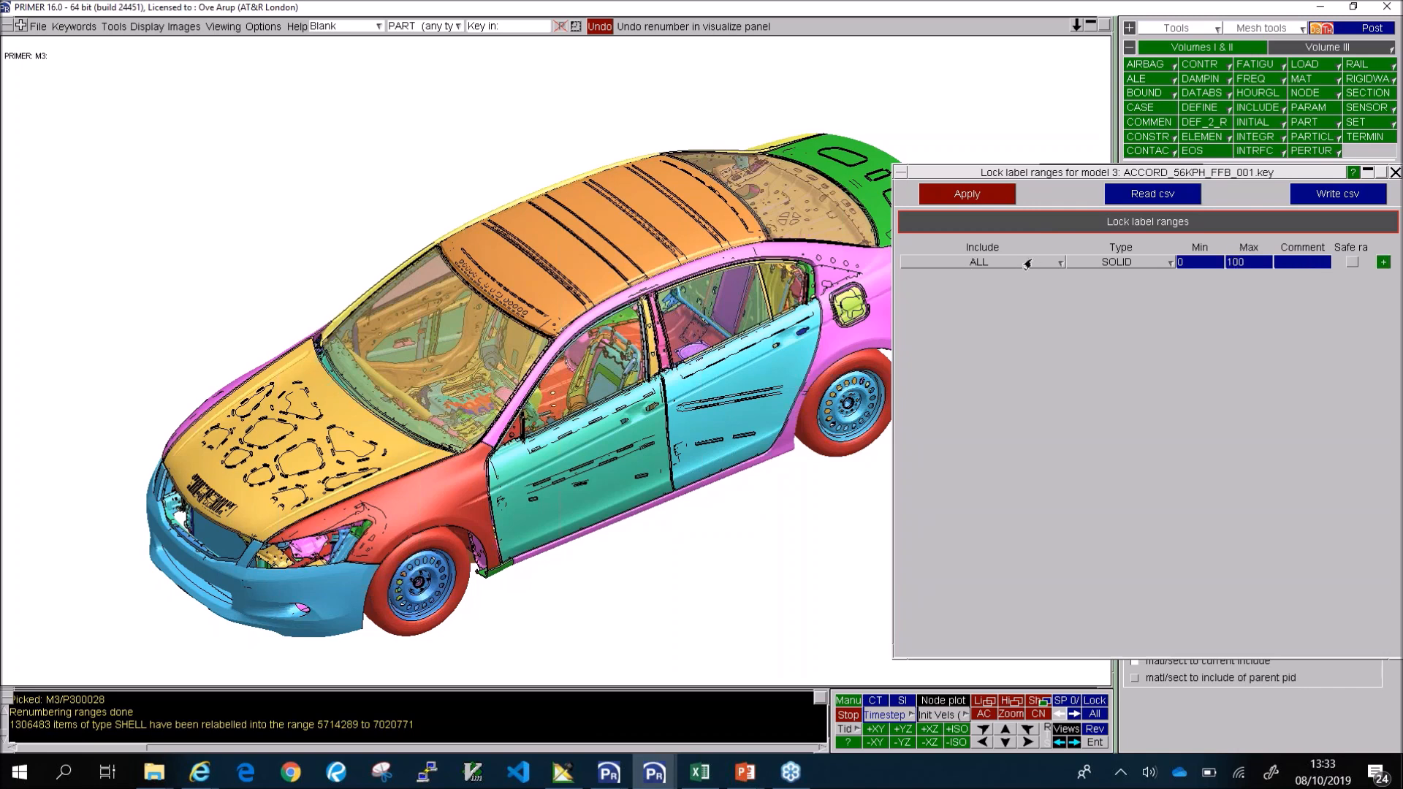
pyautogui.click(1378, 264)
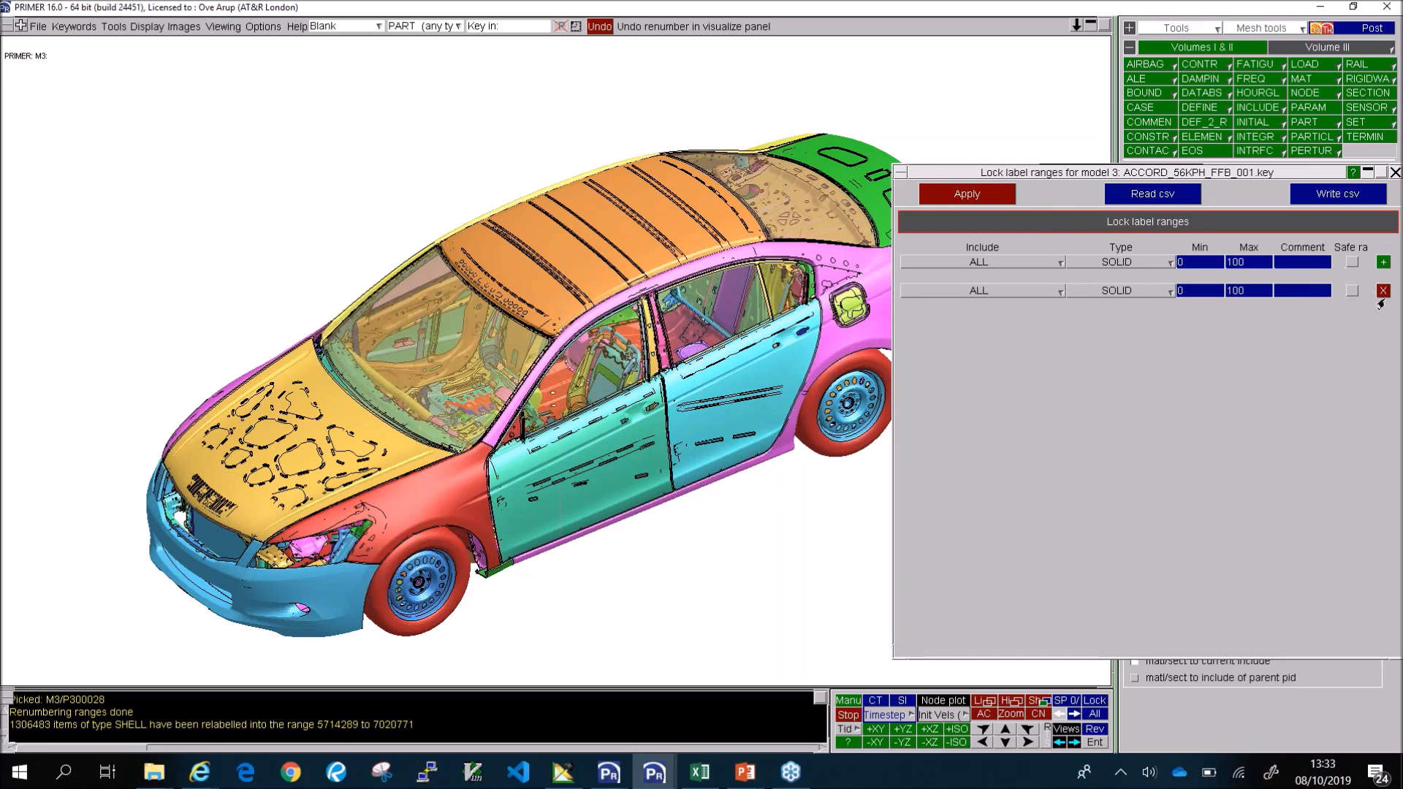
# - Switch to the PowerPoint slide show and advance past the Demo slide to the Contact Information slide
pyautogui.hotkey('alt', 'Tab')
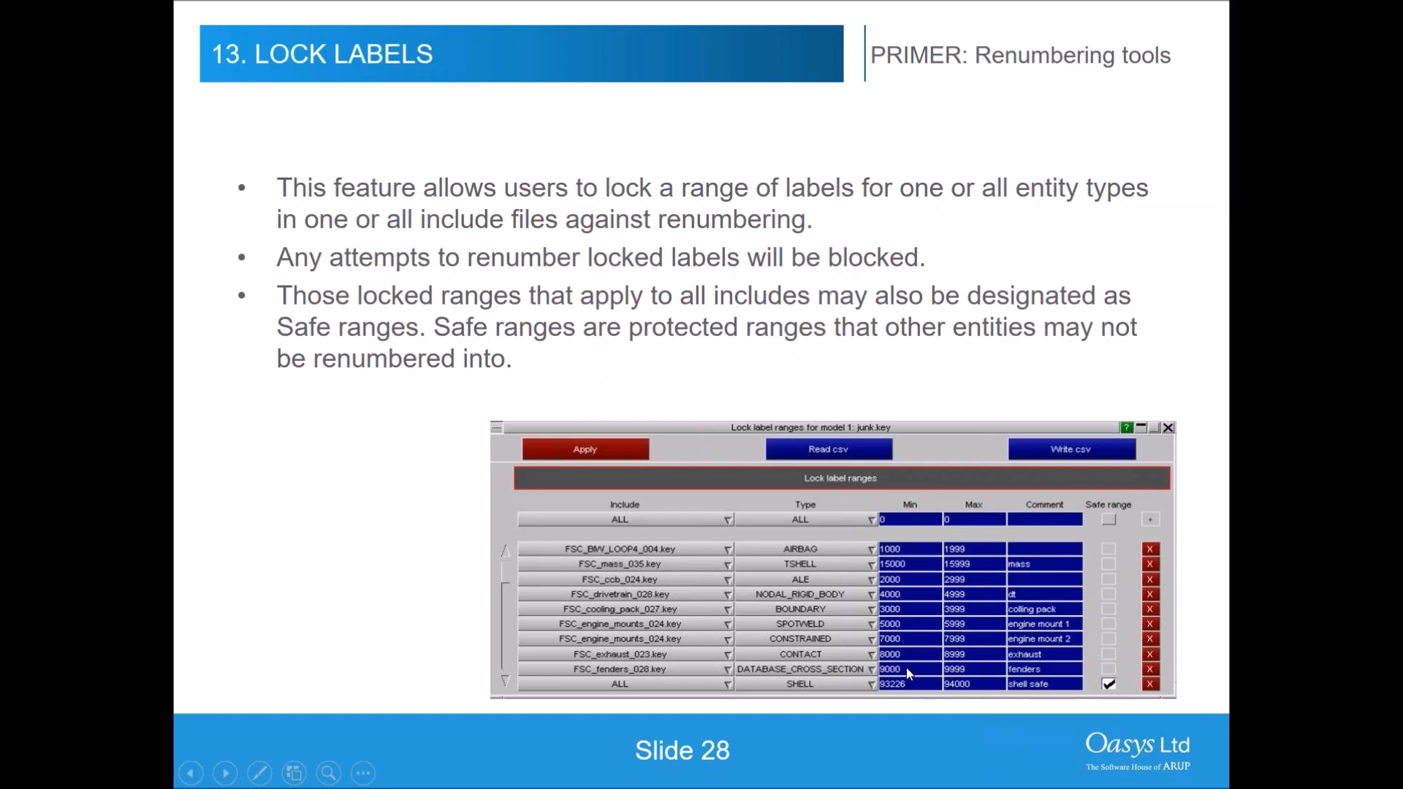
pyautogui.click(888, 265)
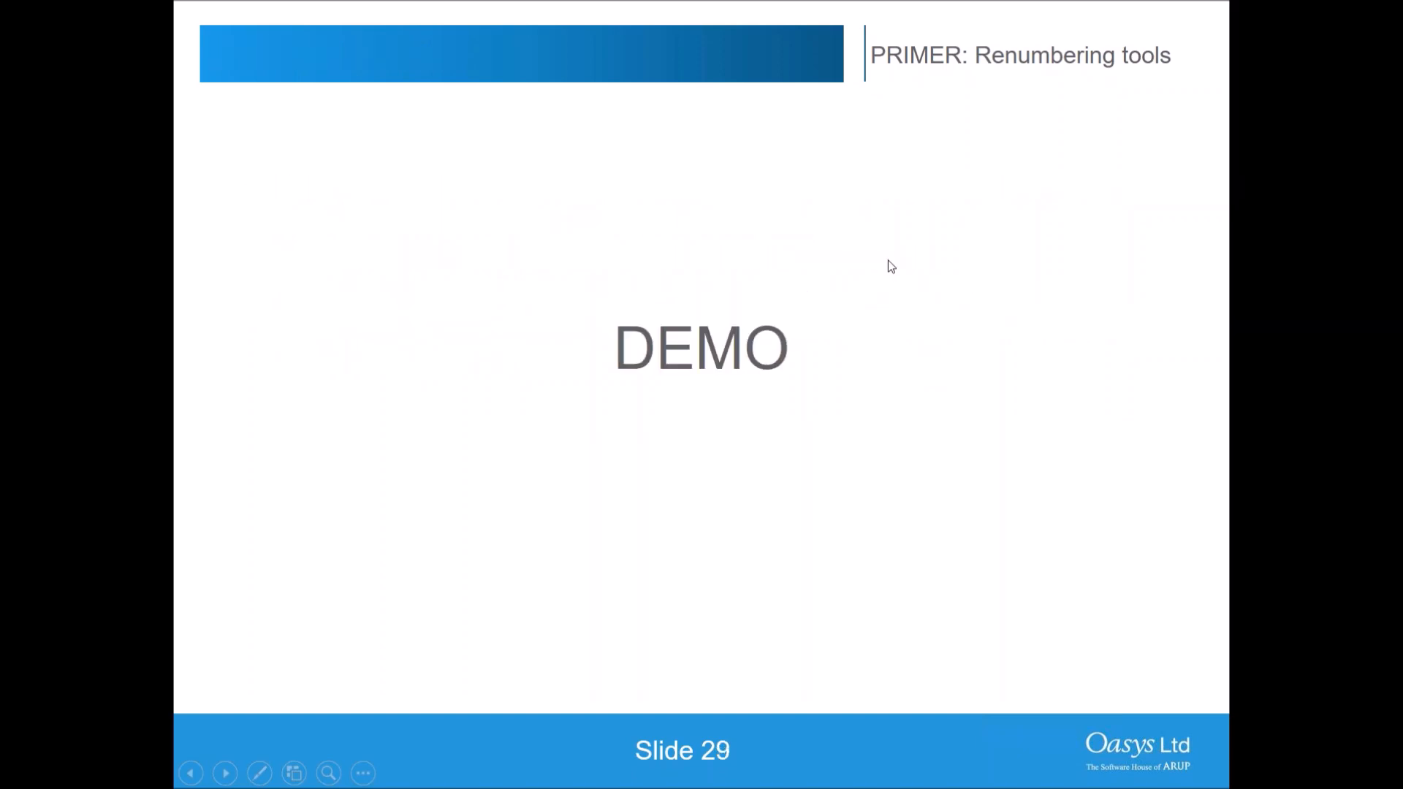
pyautogui.click(891, 265)
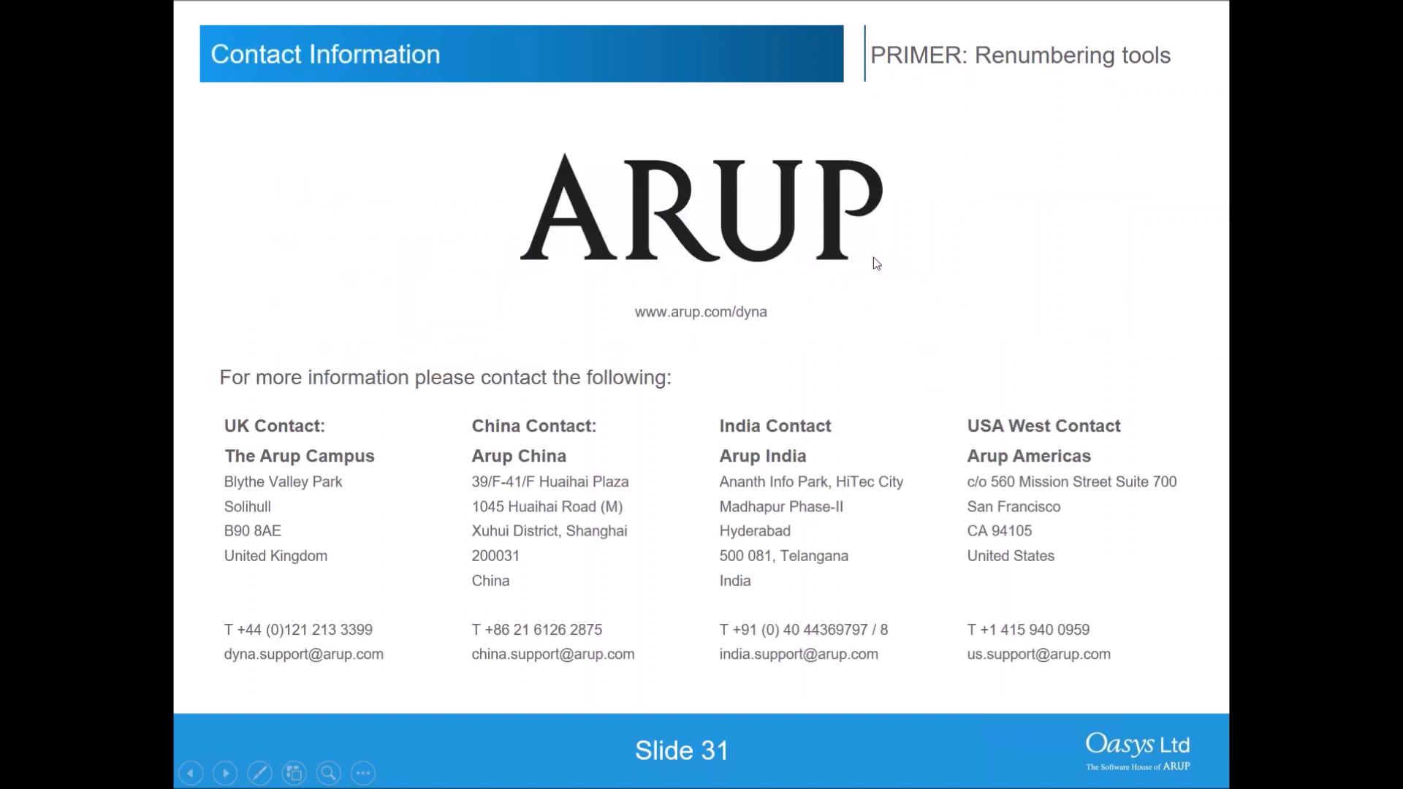